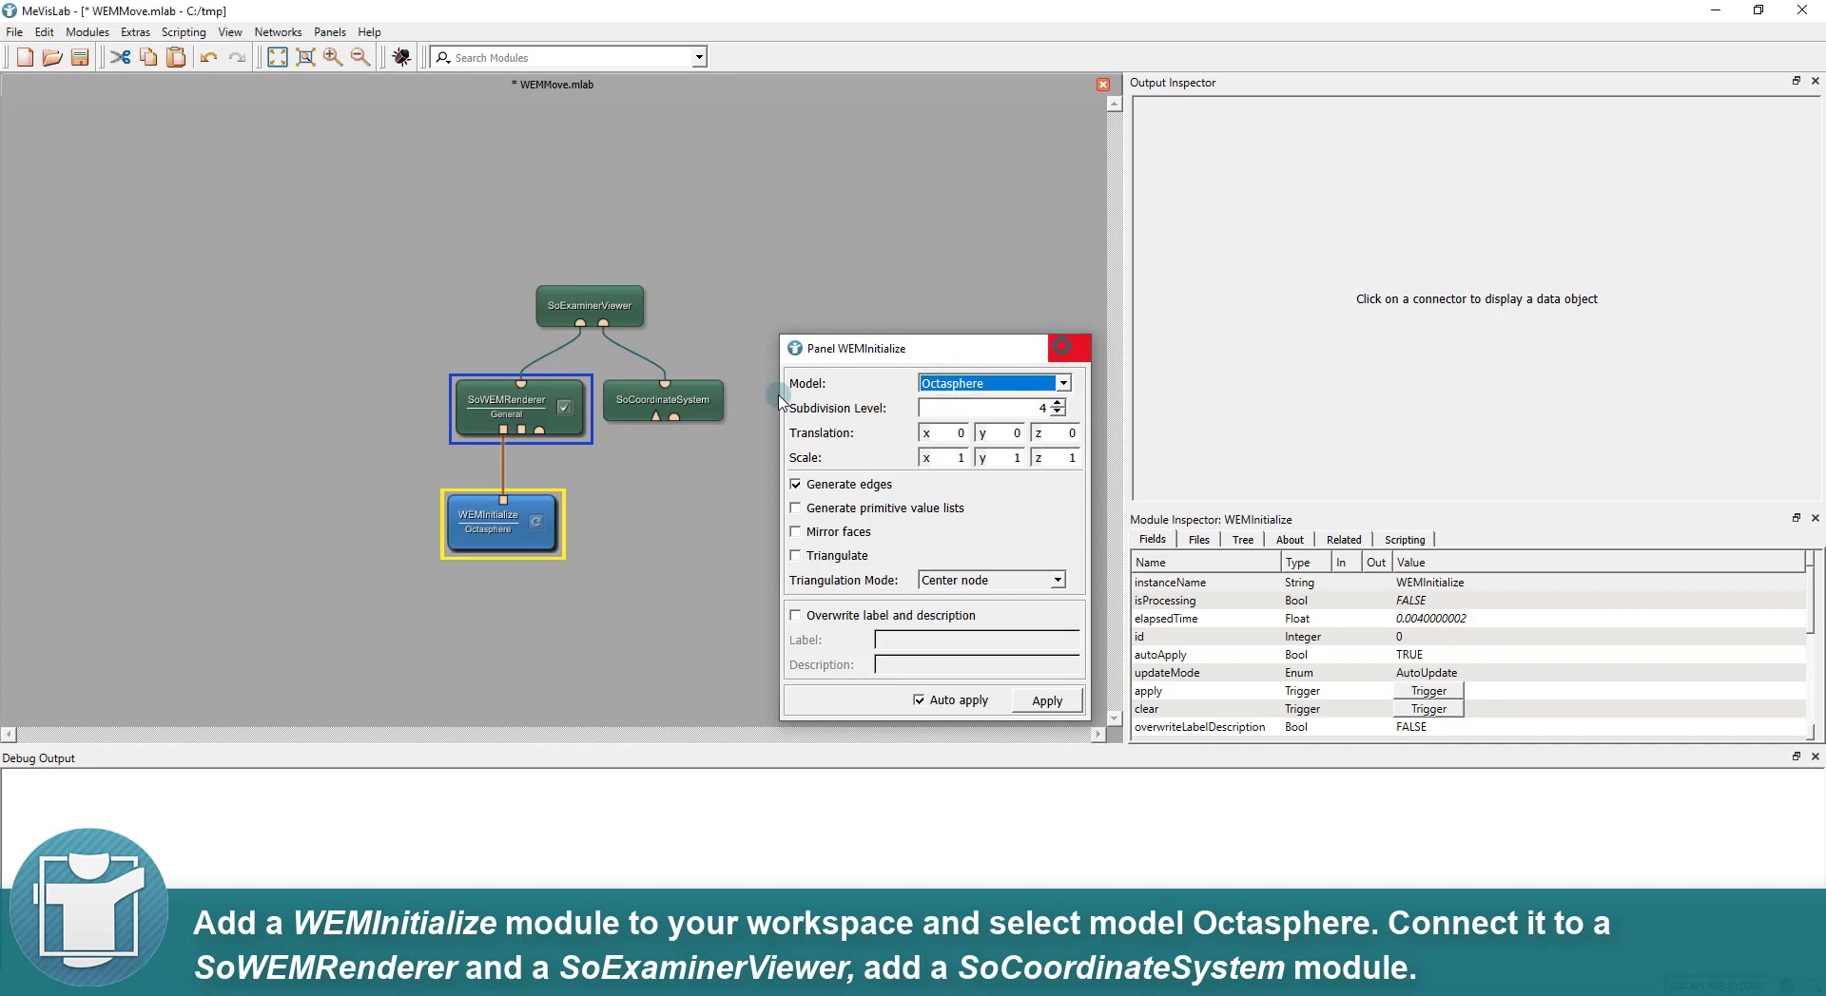
Review the SoWEMRenderer and SoExaminerViewer modules and check the settings of SoCoordinateSystem
click(1056, 351)
click(501, 406)
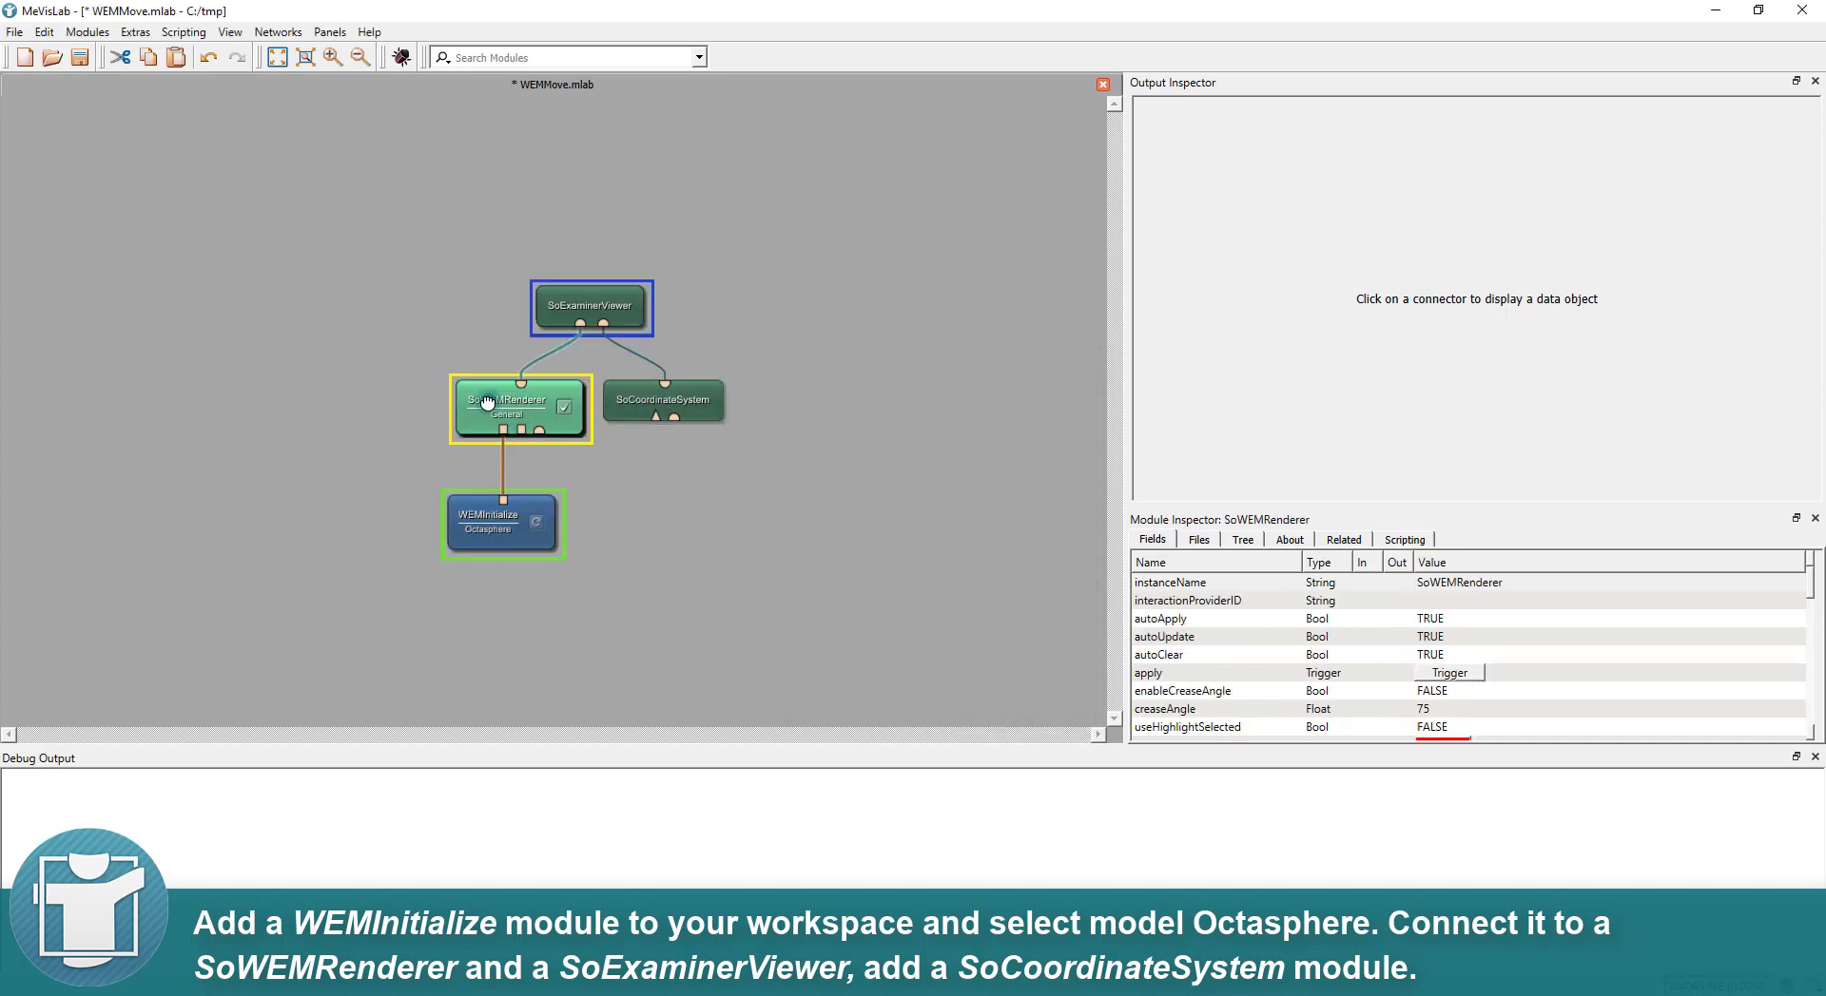
click(568, 304)
double_click(651, 399)
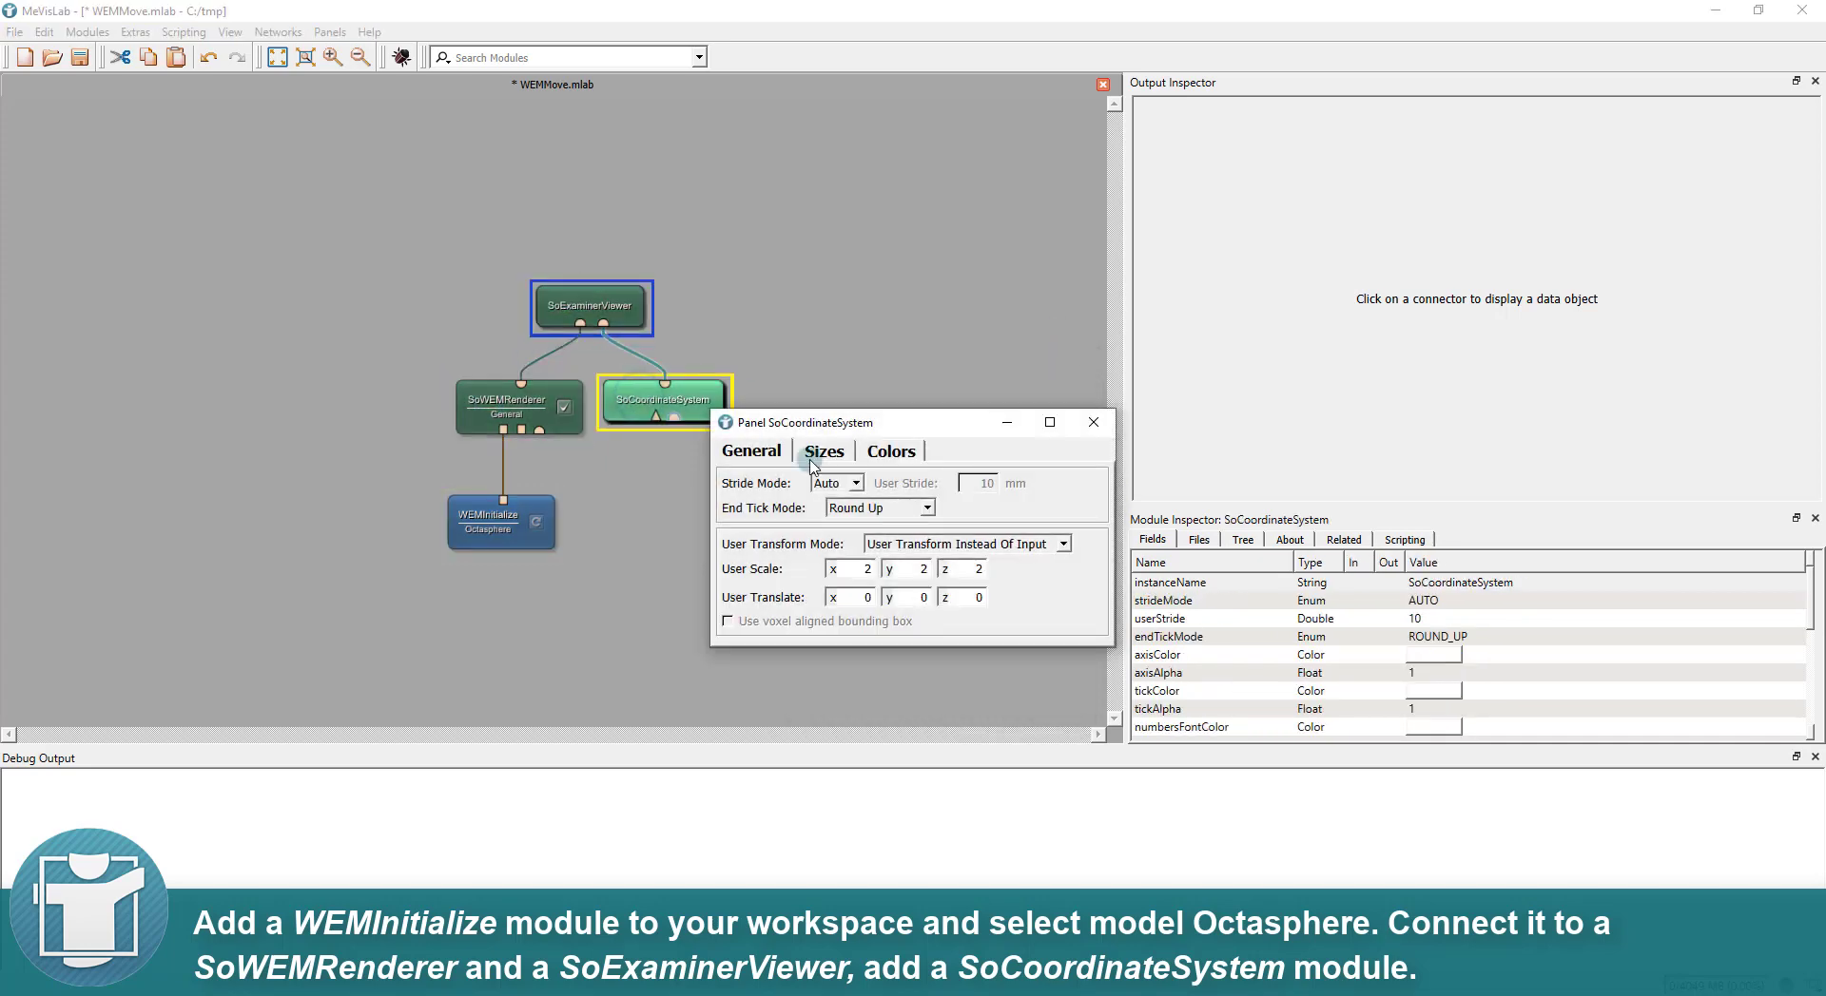
click(1096, 424)
View the Octasphere with its coordinate axes in the SoExaminerViewer output
double_click(587, 305)
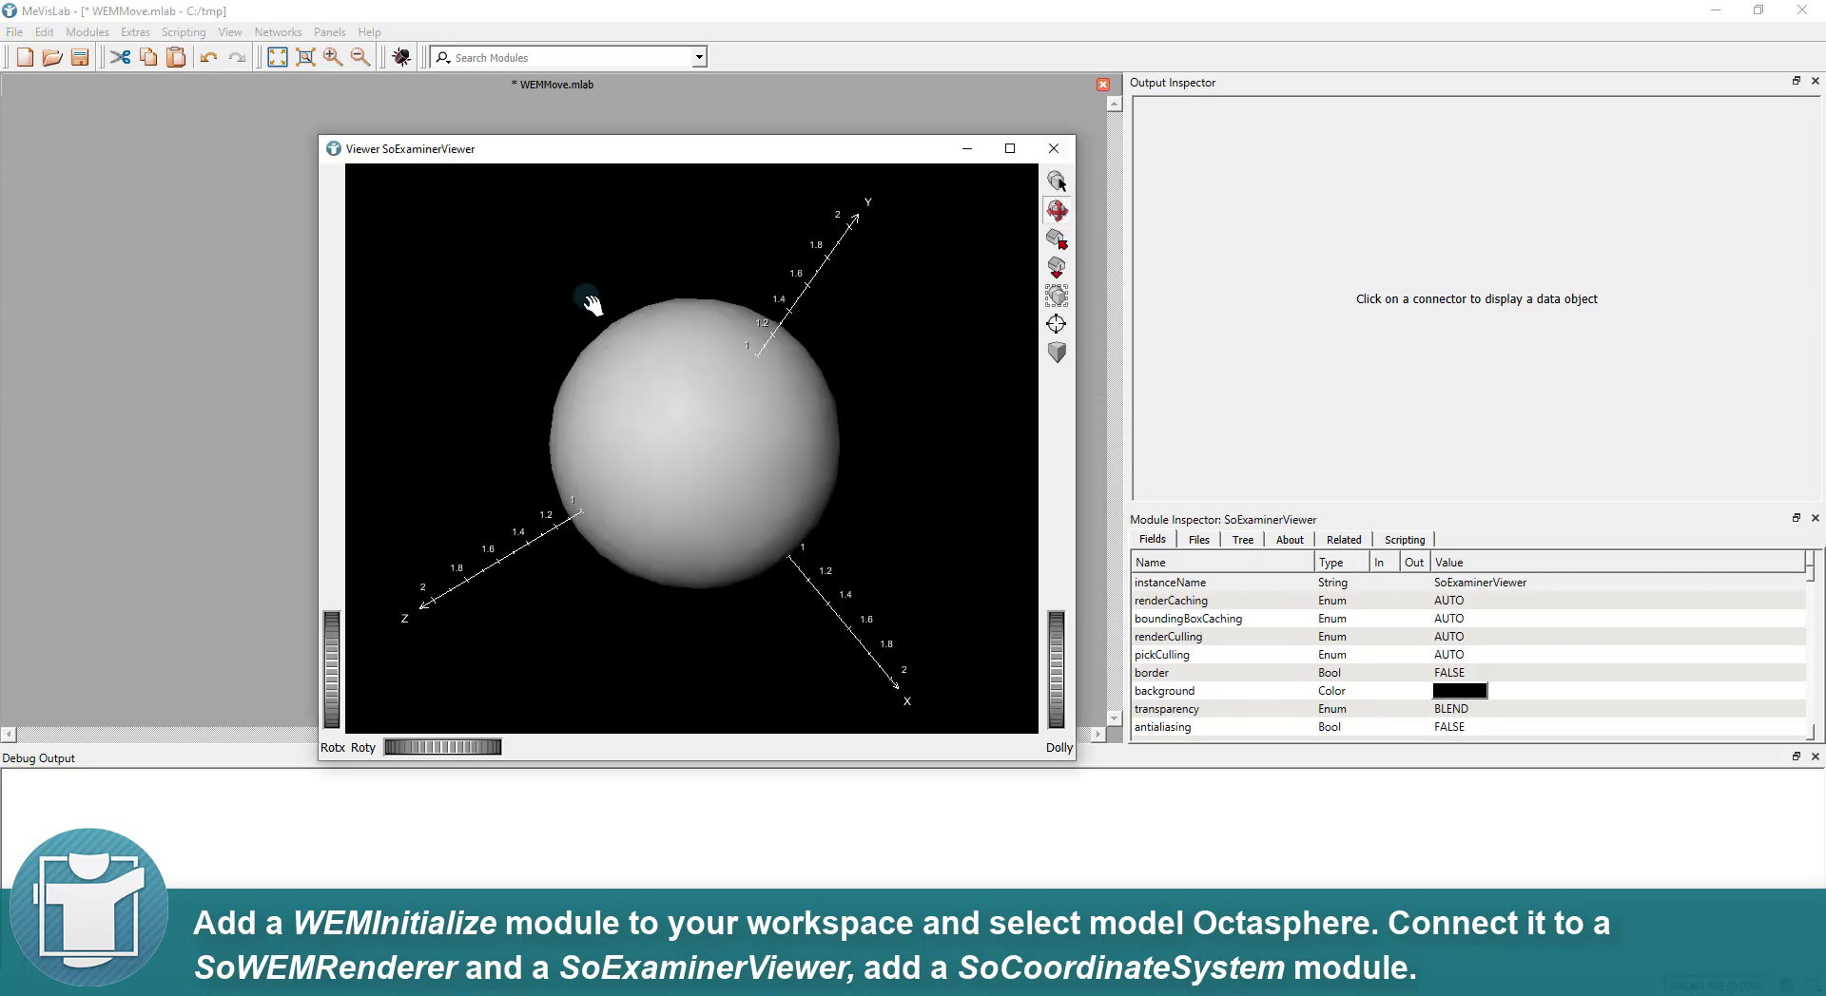
drag(703, 446, 721, 481)
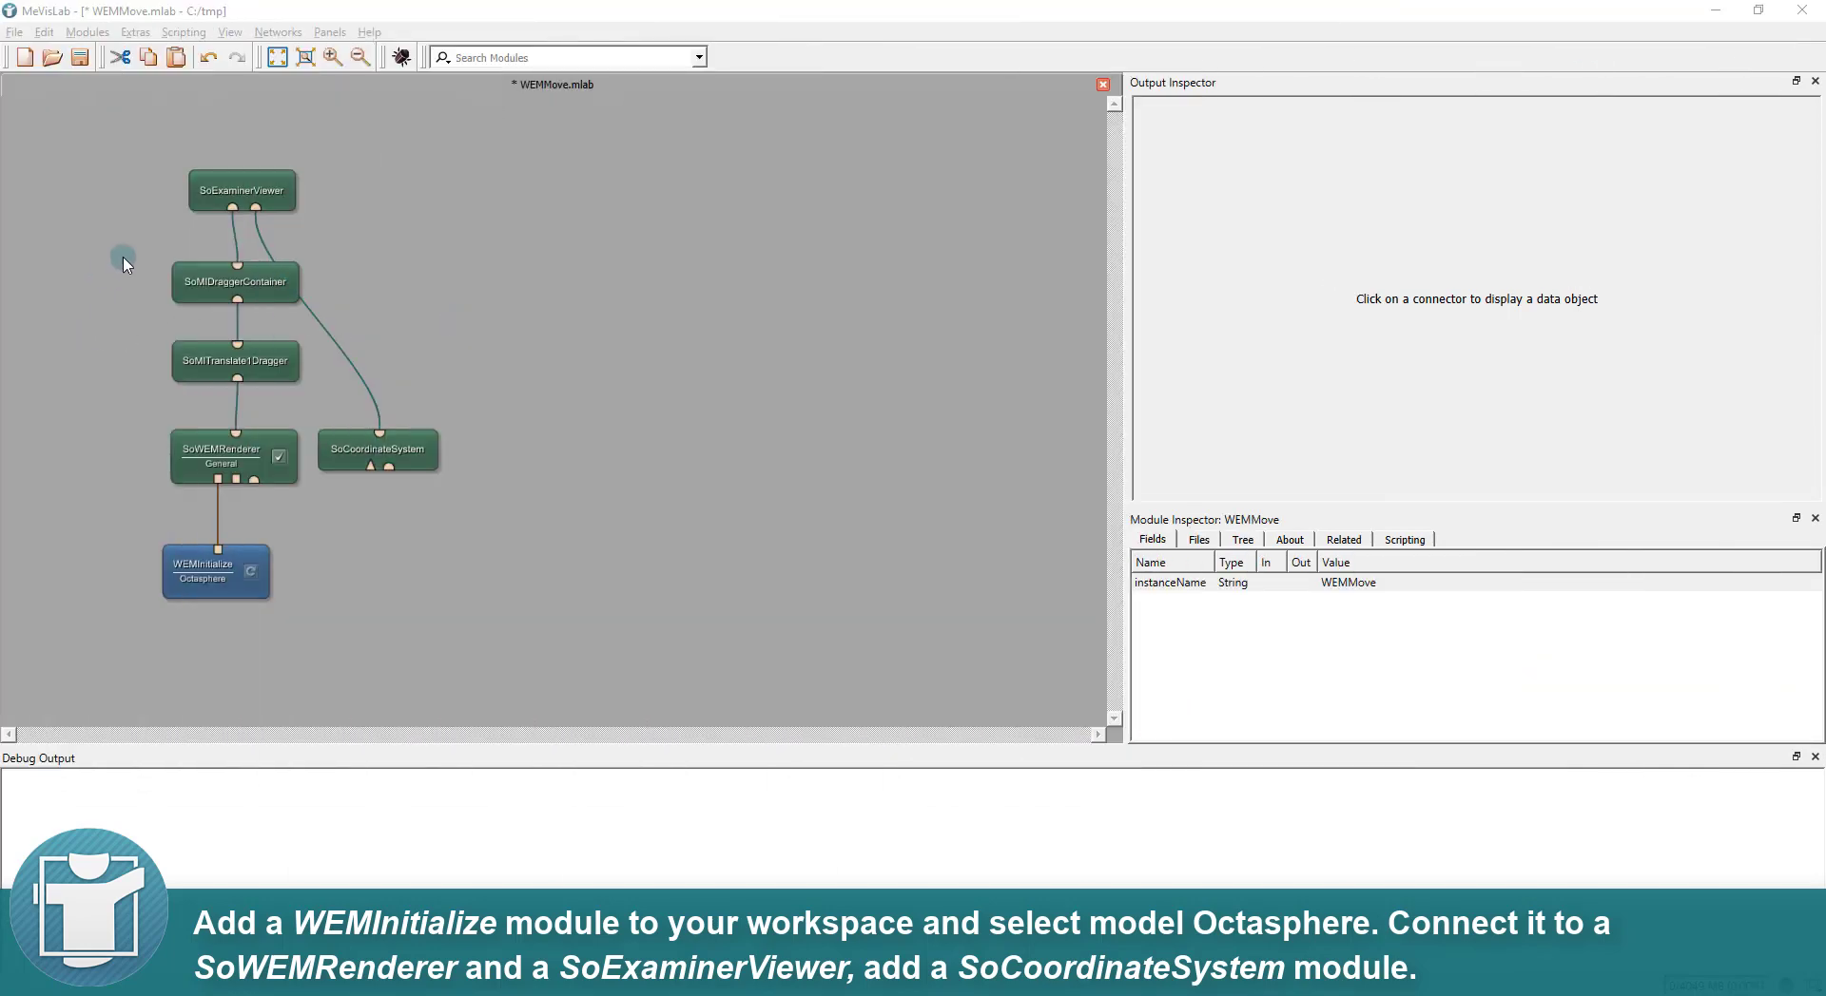
Arrange the SoMITranslate1Dragger settings beside the SoExaminerViewer output and move the Octasphere along the z-axis
drag(118, 242, 318, 395)
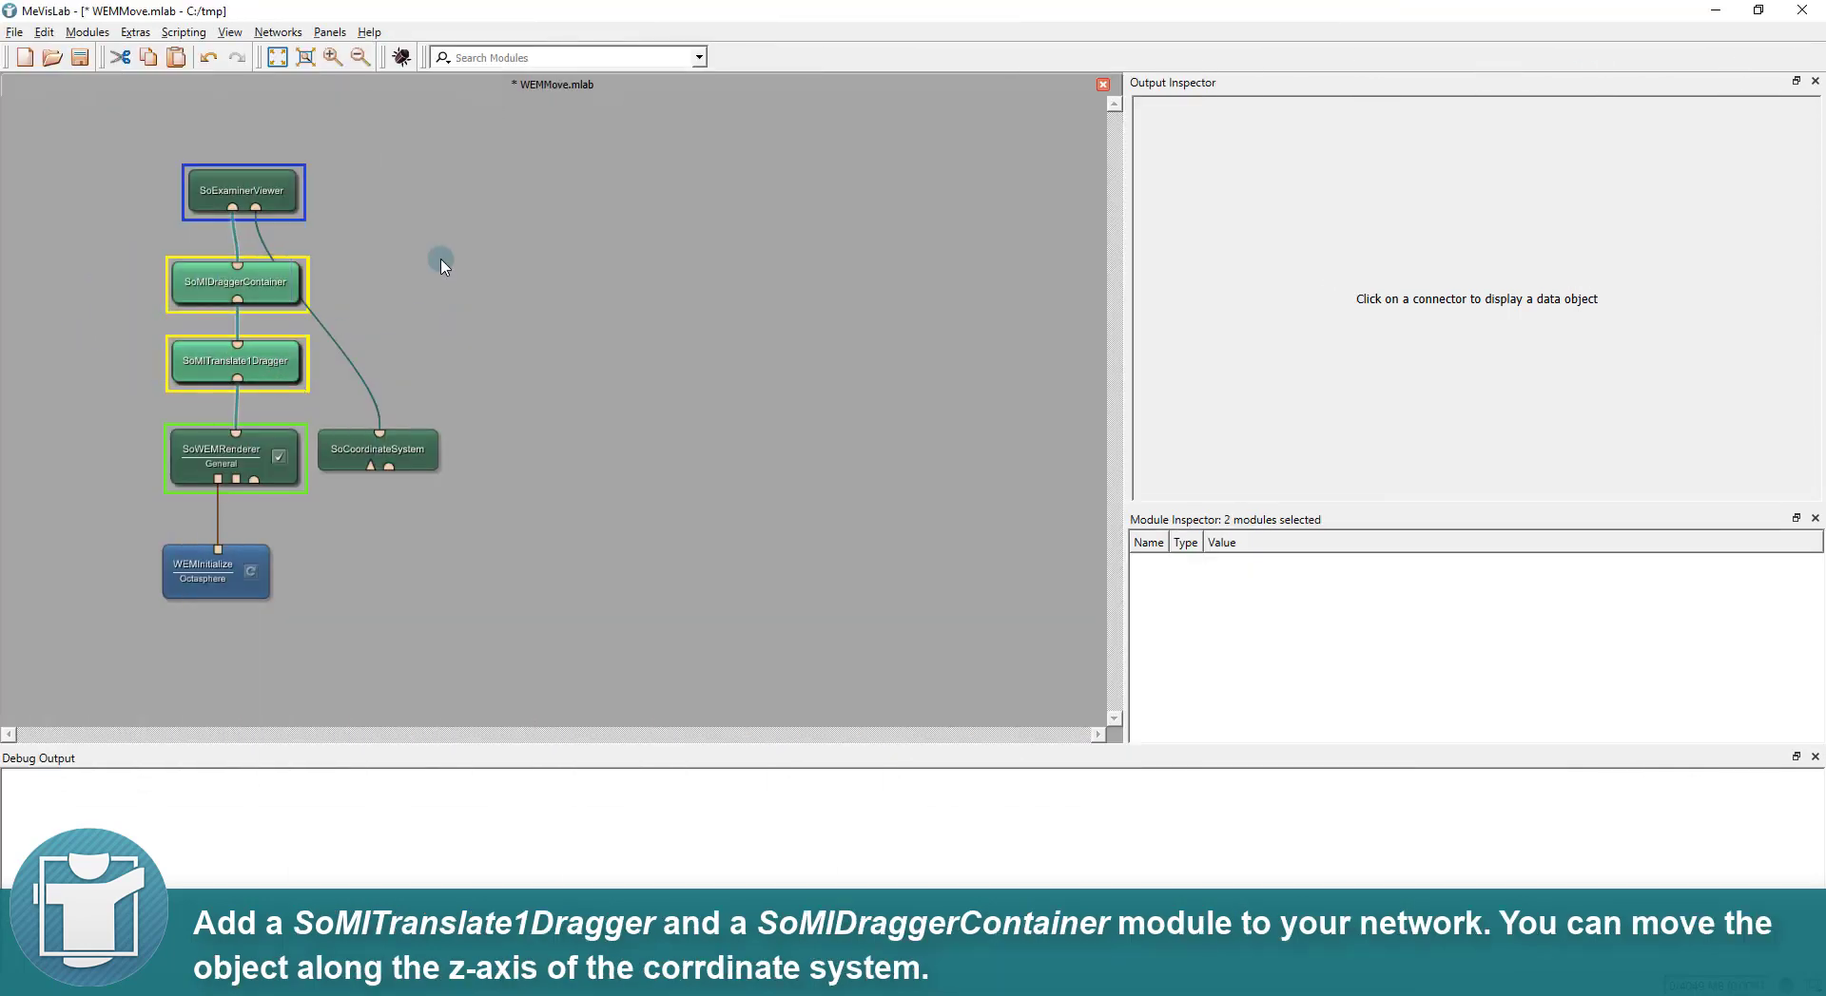
click(440, 264)
double_click(265, 359)
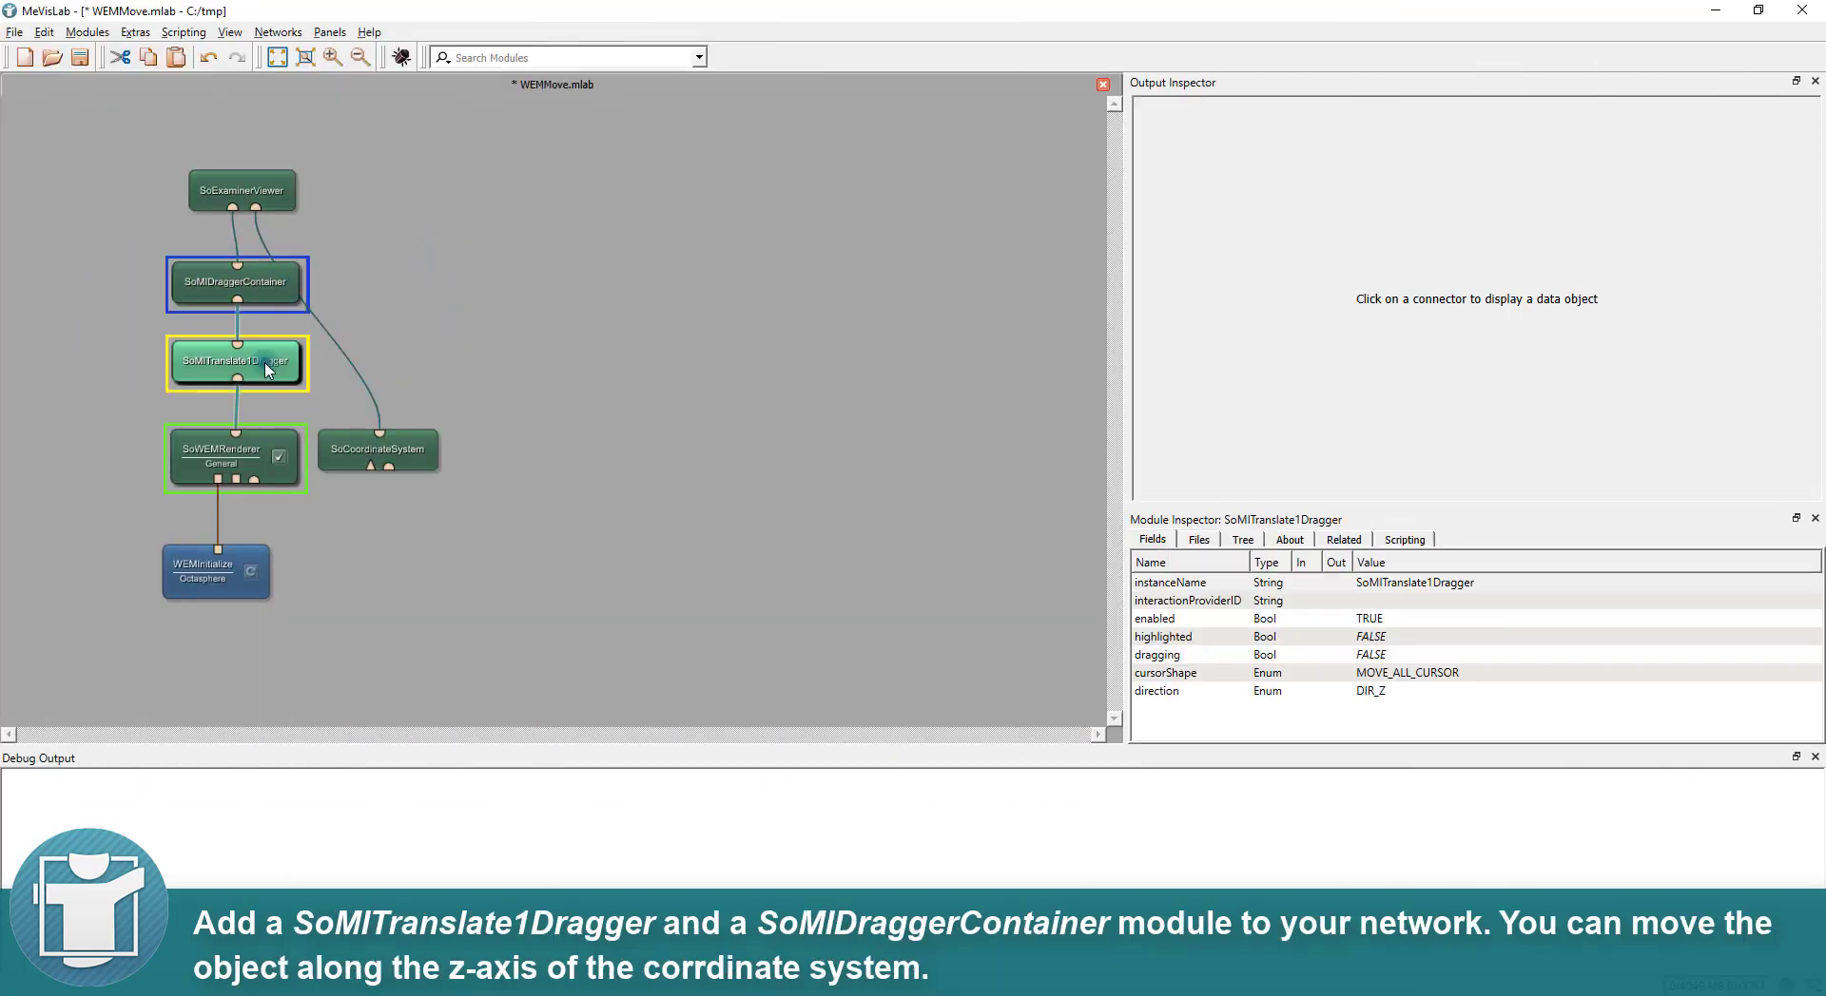
double_click(266, 190)
drag(656, 160, 414, 156)
drag(886, 469, 1003, 463)
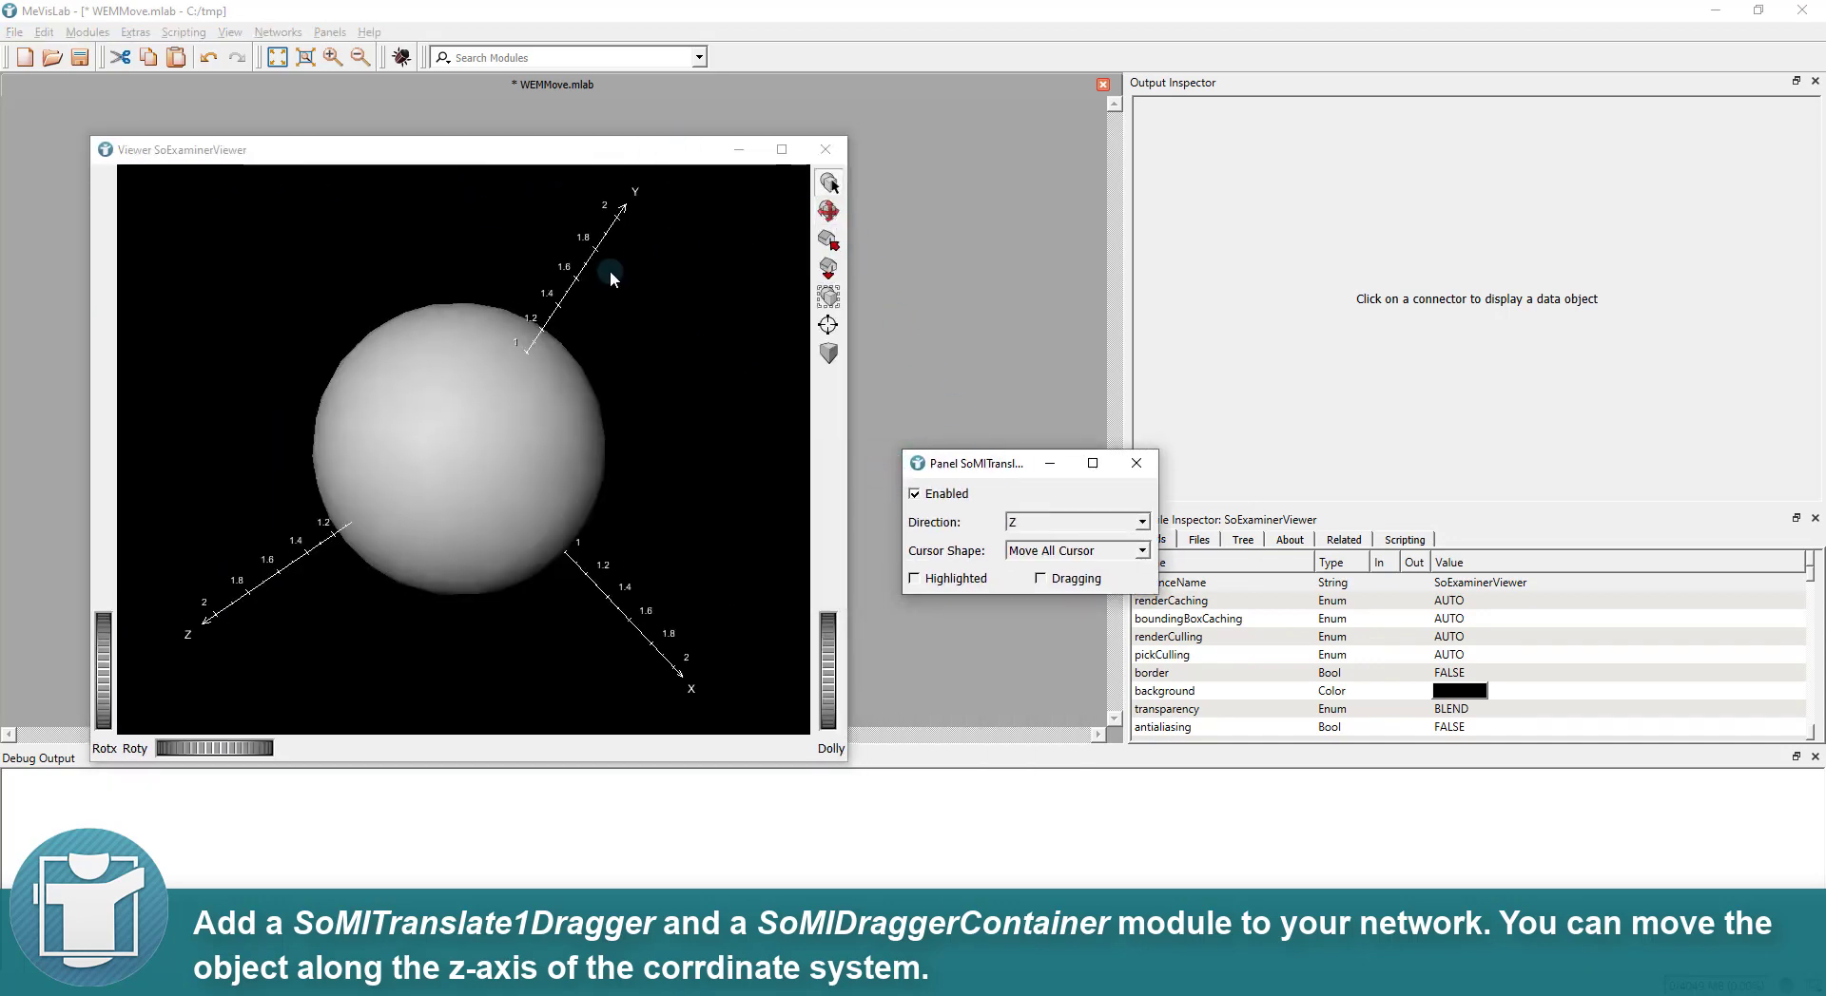
click(475, 416)
mouse_move(493, 460)
mouse_down()
mouse_move(367, 521)
mouse_move(298, 587)
mouse_move(408, 494)
mouse_move(500, 449)
mouse_up()
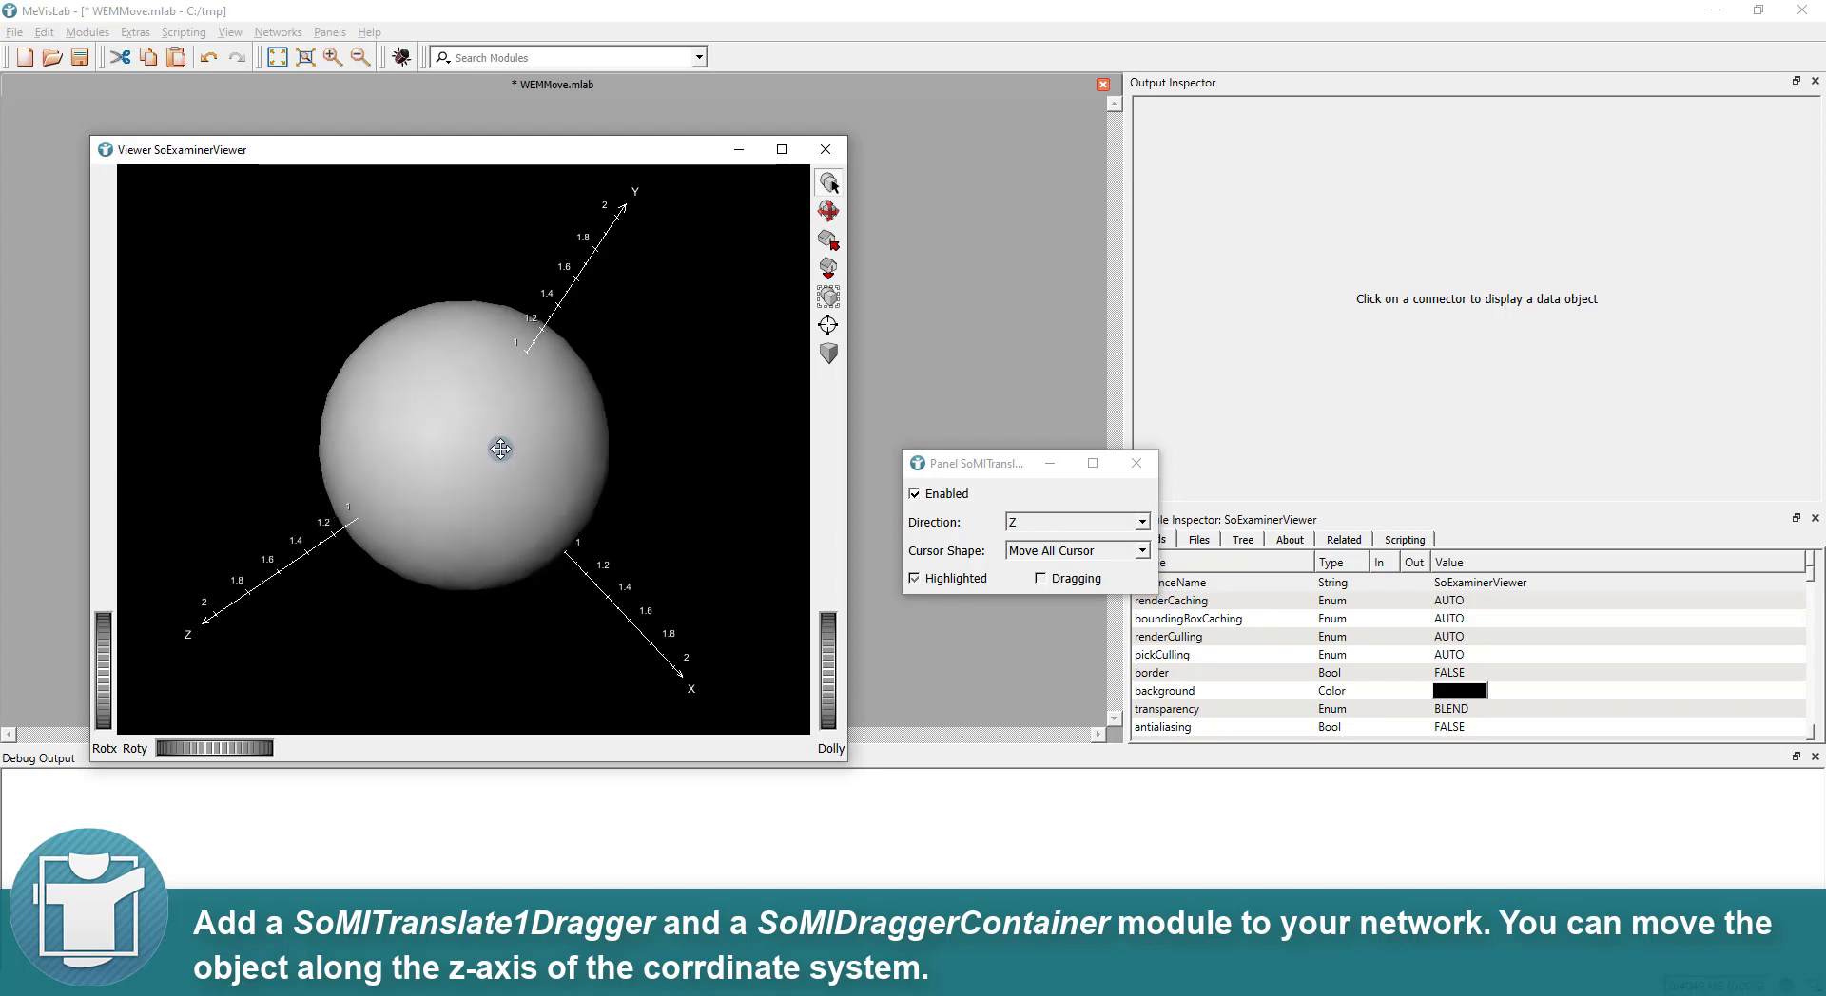
Set the SoMITranslate1Dragger direction to X and move the Octasphere along the x-axis
click(1018, 521)
click(1023, 541)
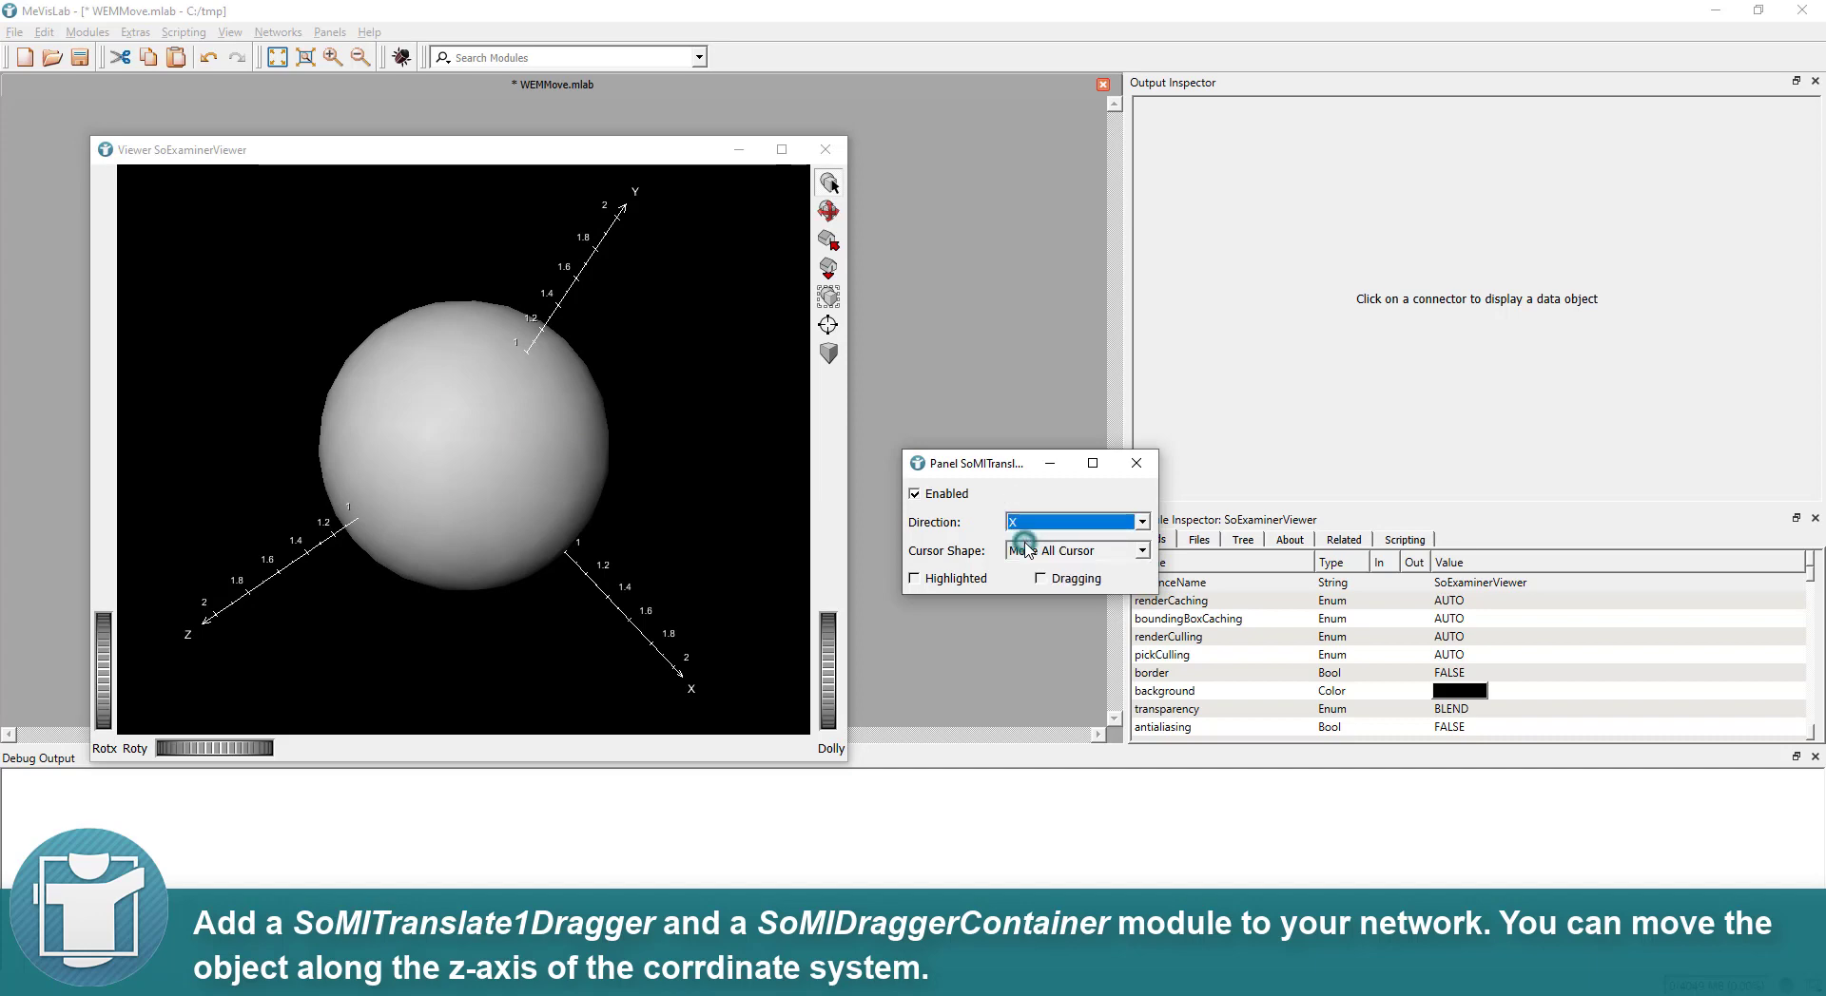
drag(493, 428, 429, 472)
click(1036, 523)
click(1023, 548)
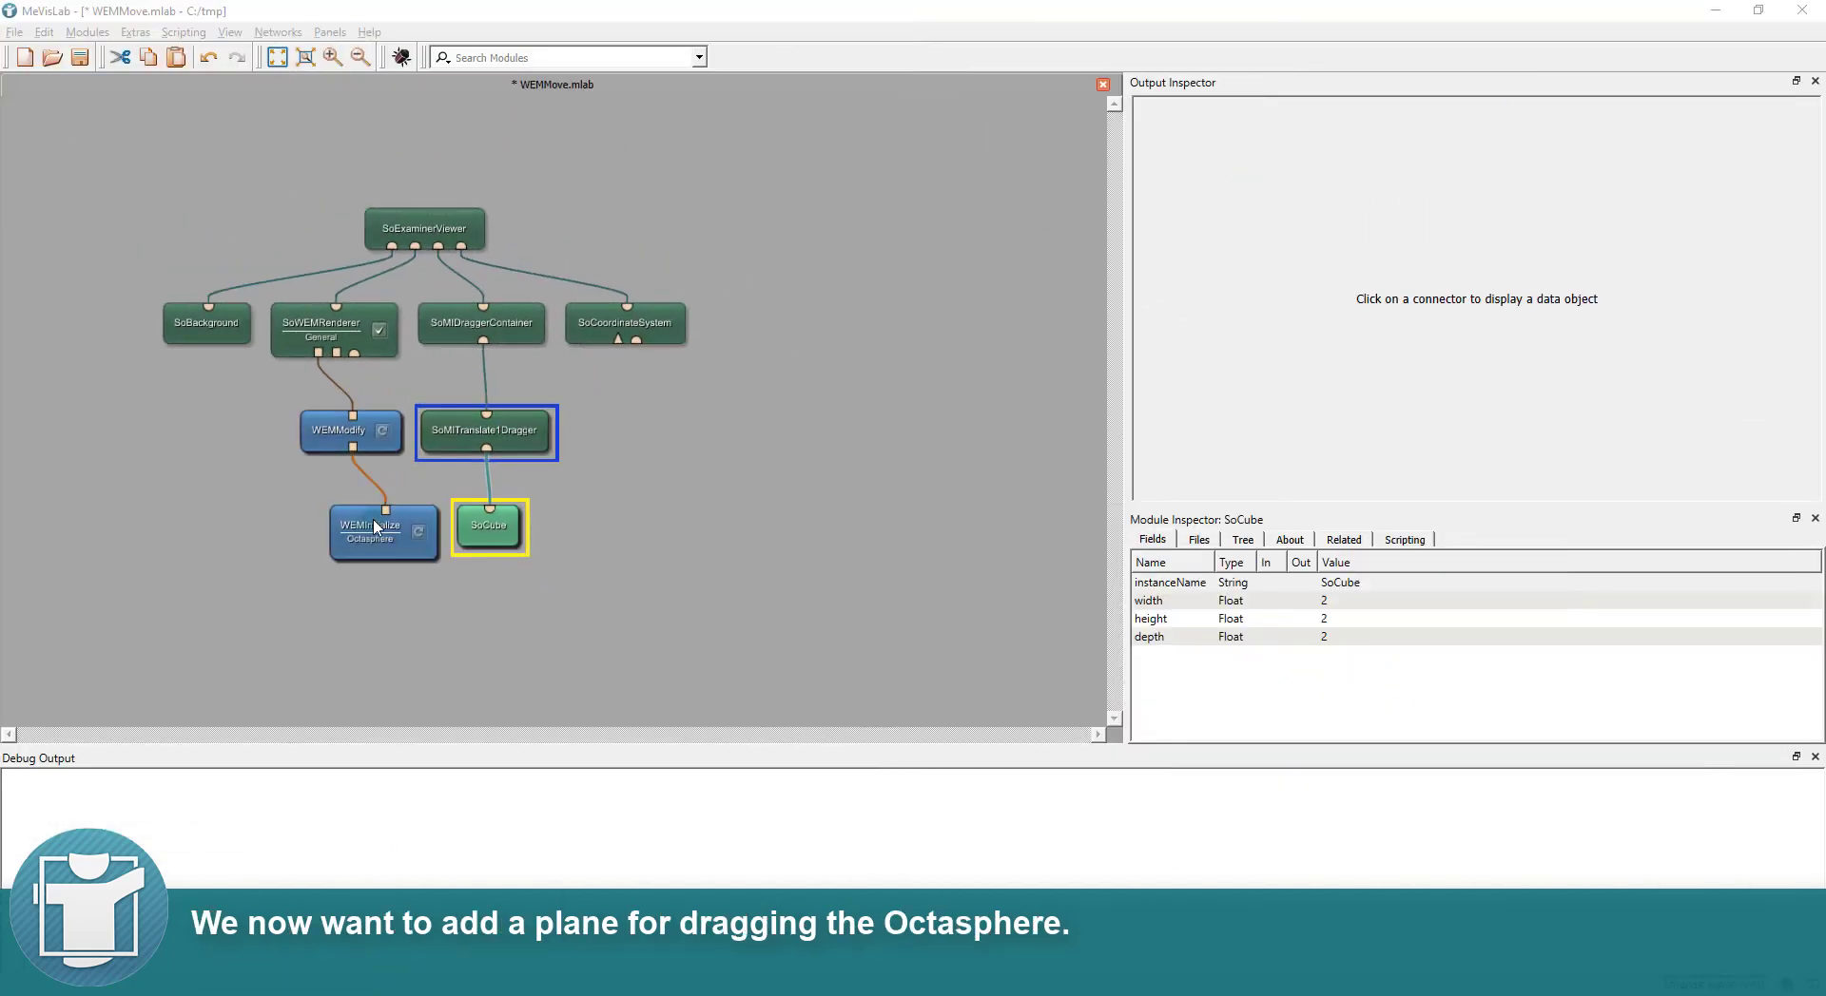
Examine how WEMInitialize, WEMModify, SoWEMRenderer and SoCube are connected in the extended network
click(359, 544)
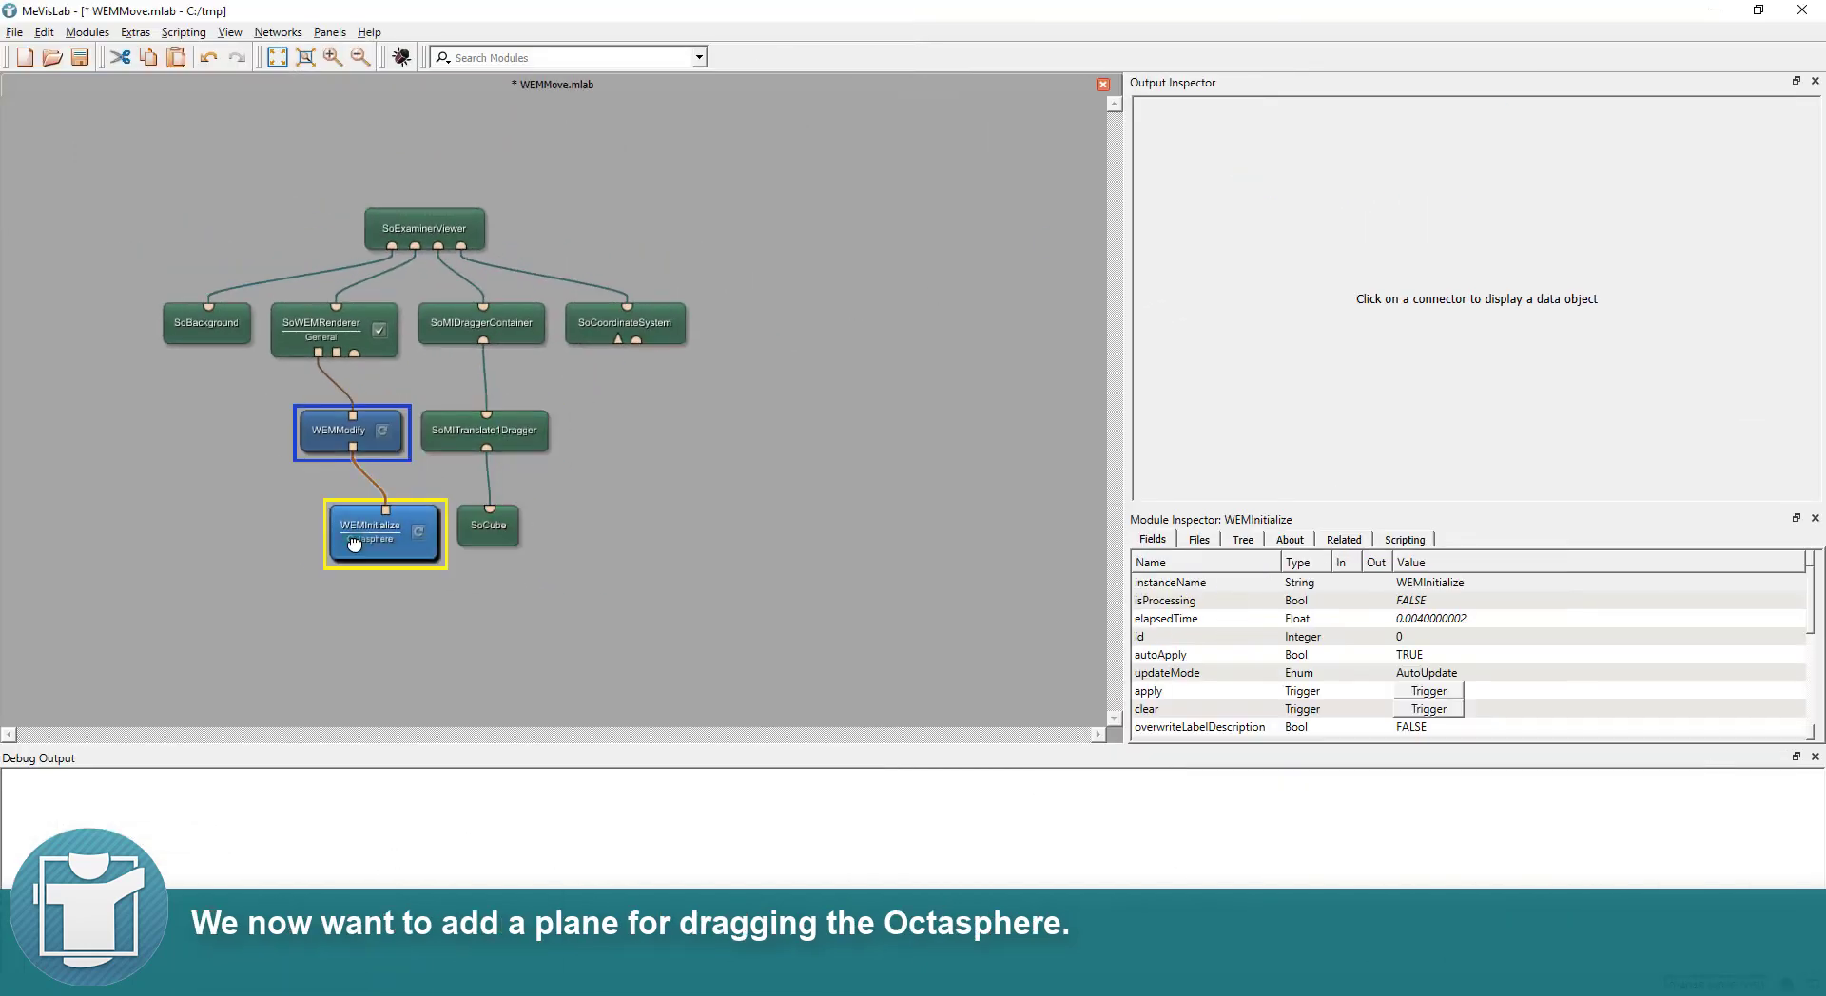
click(328, 450)
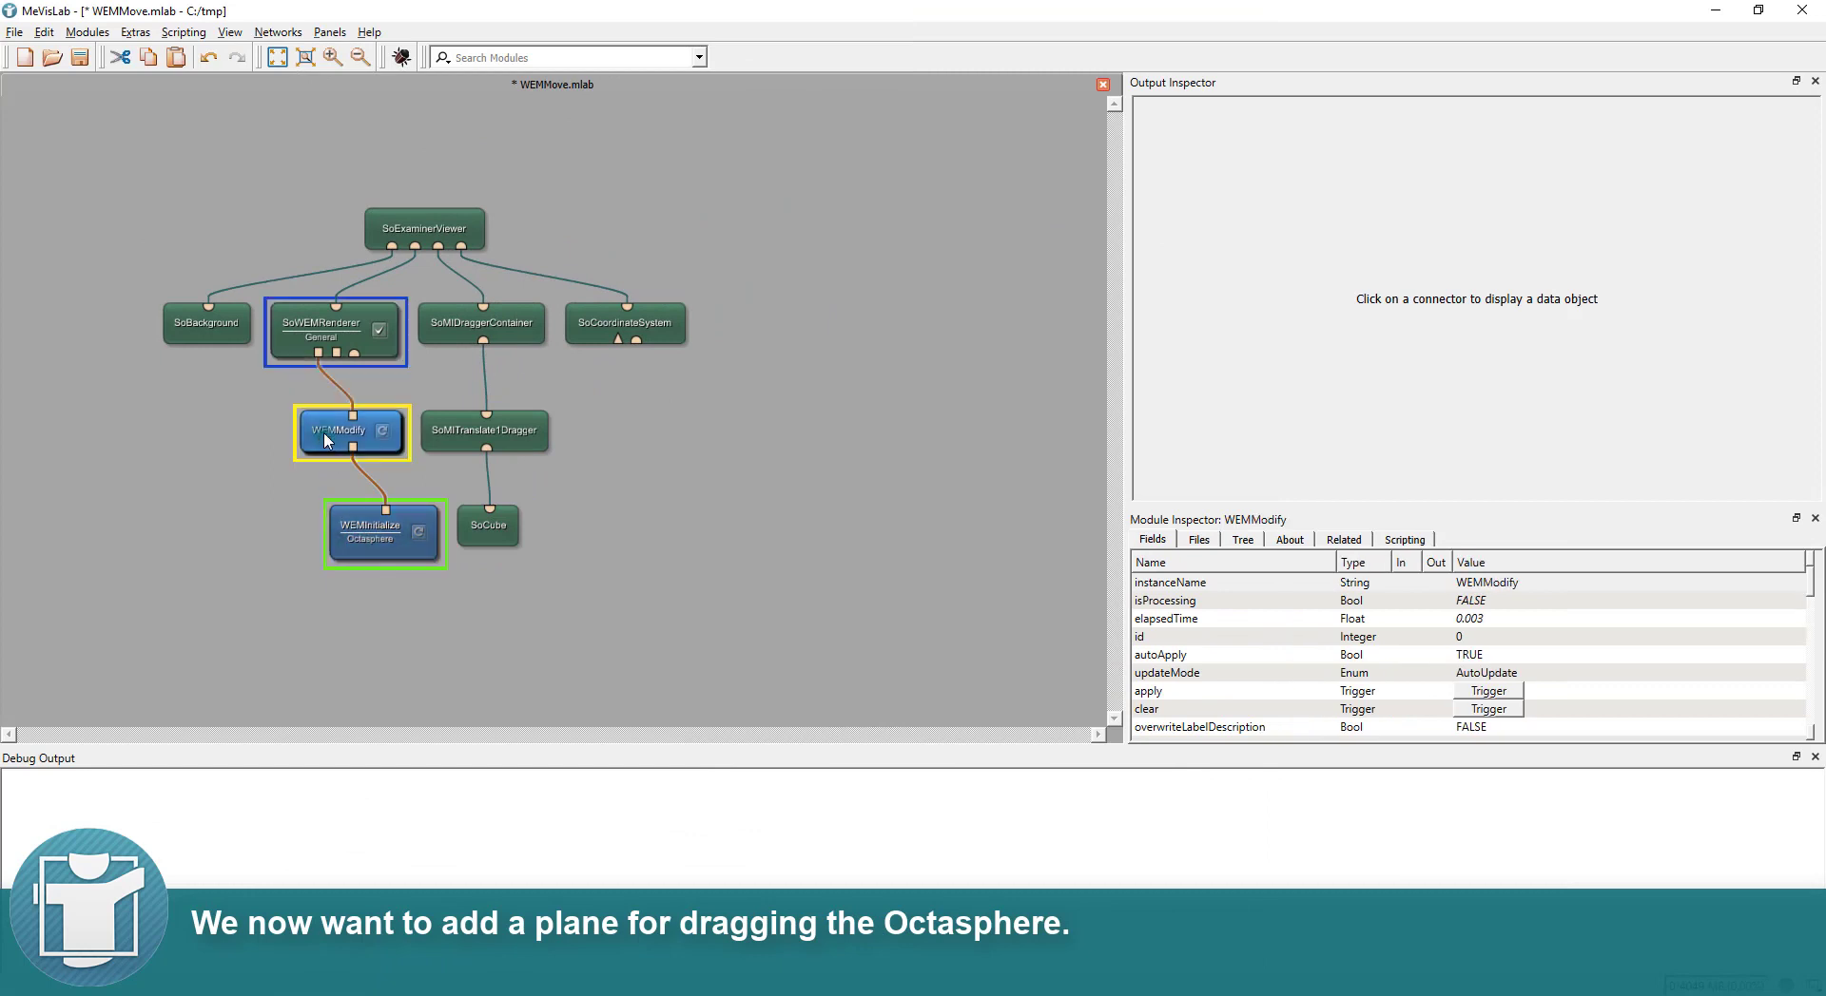
click(296, 334)
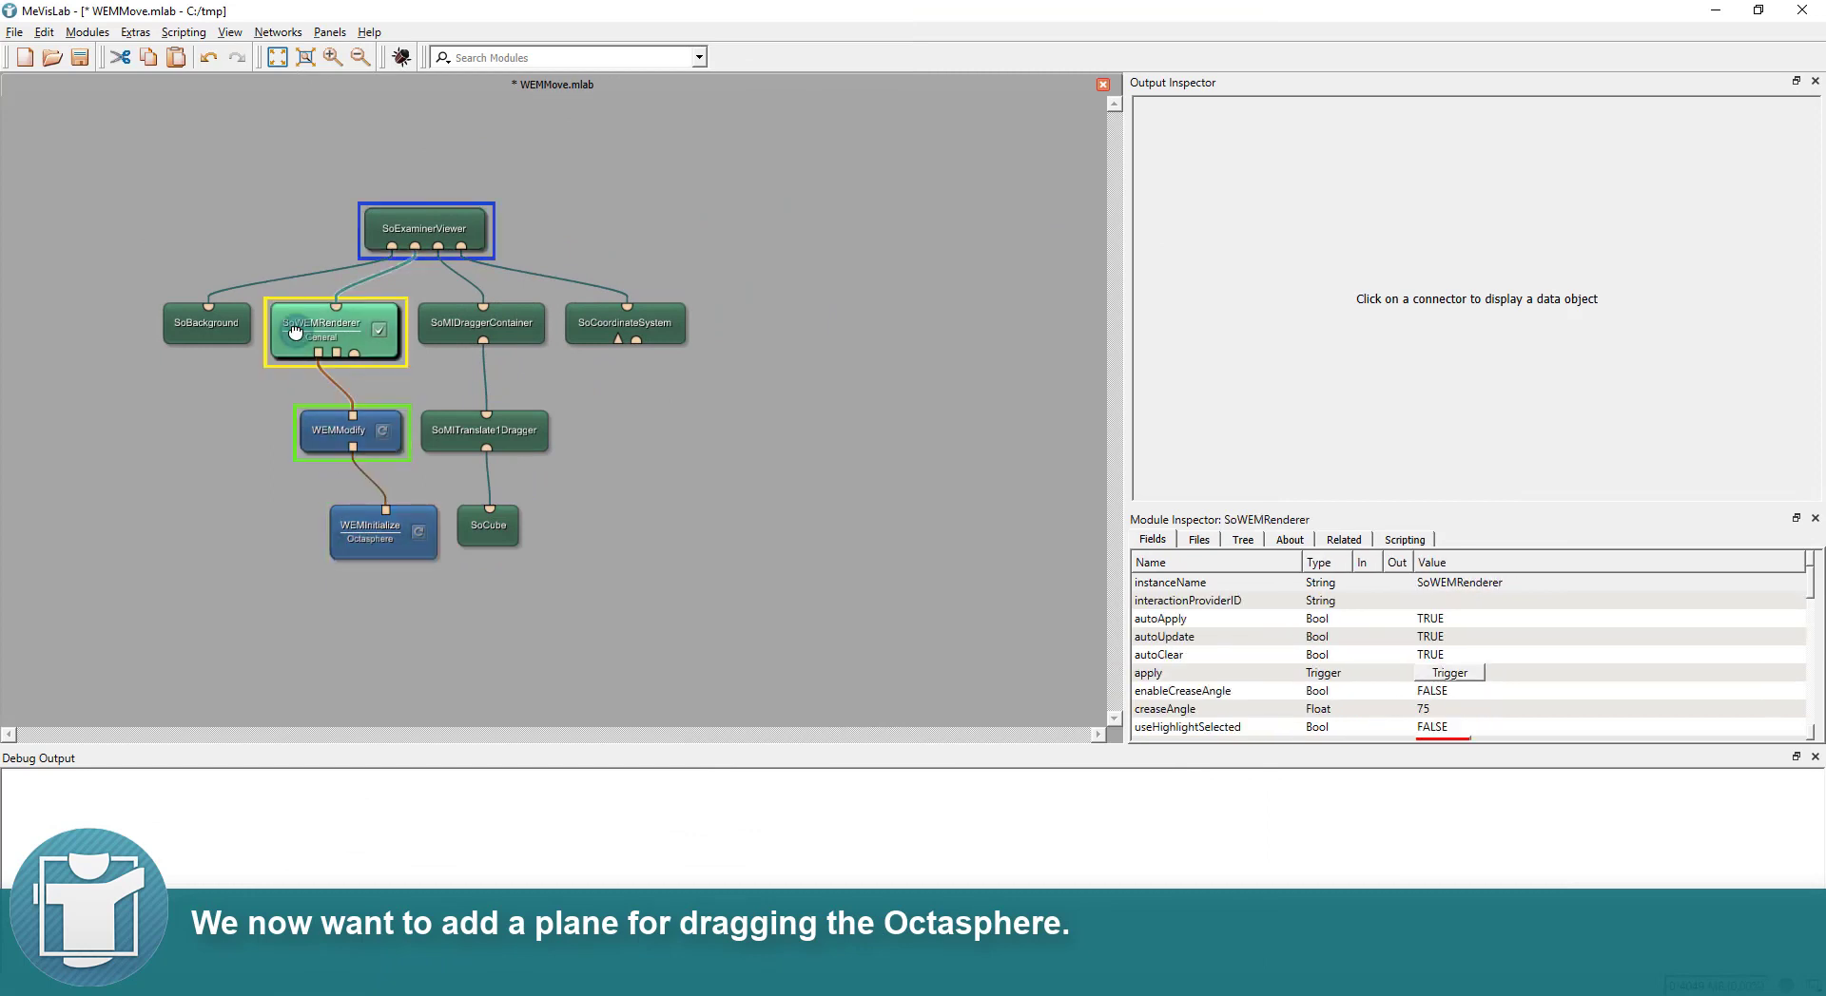
click(494, 538)
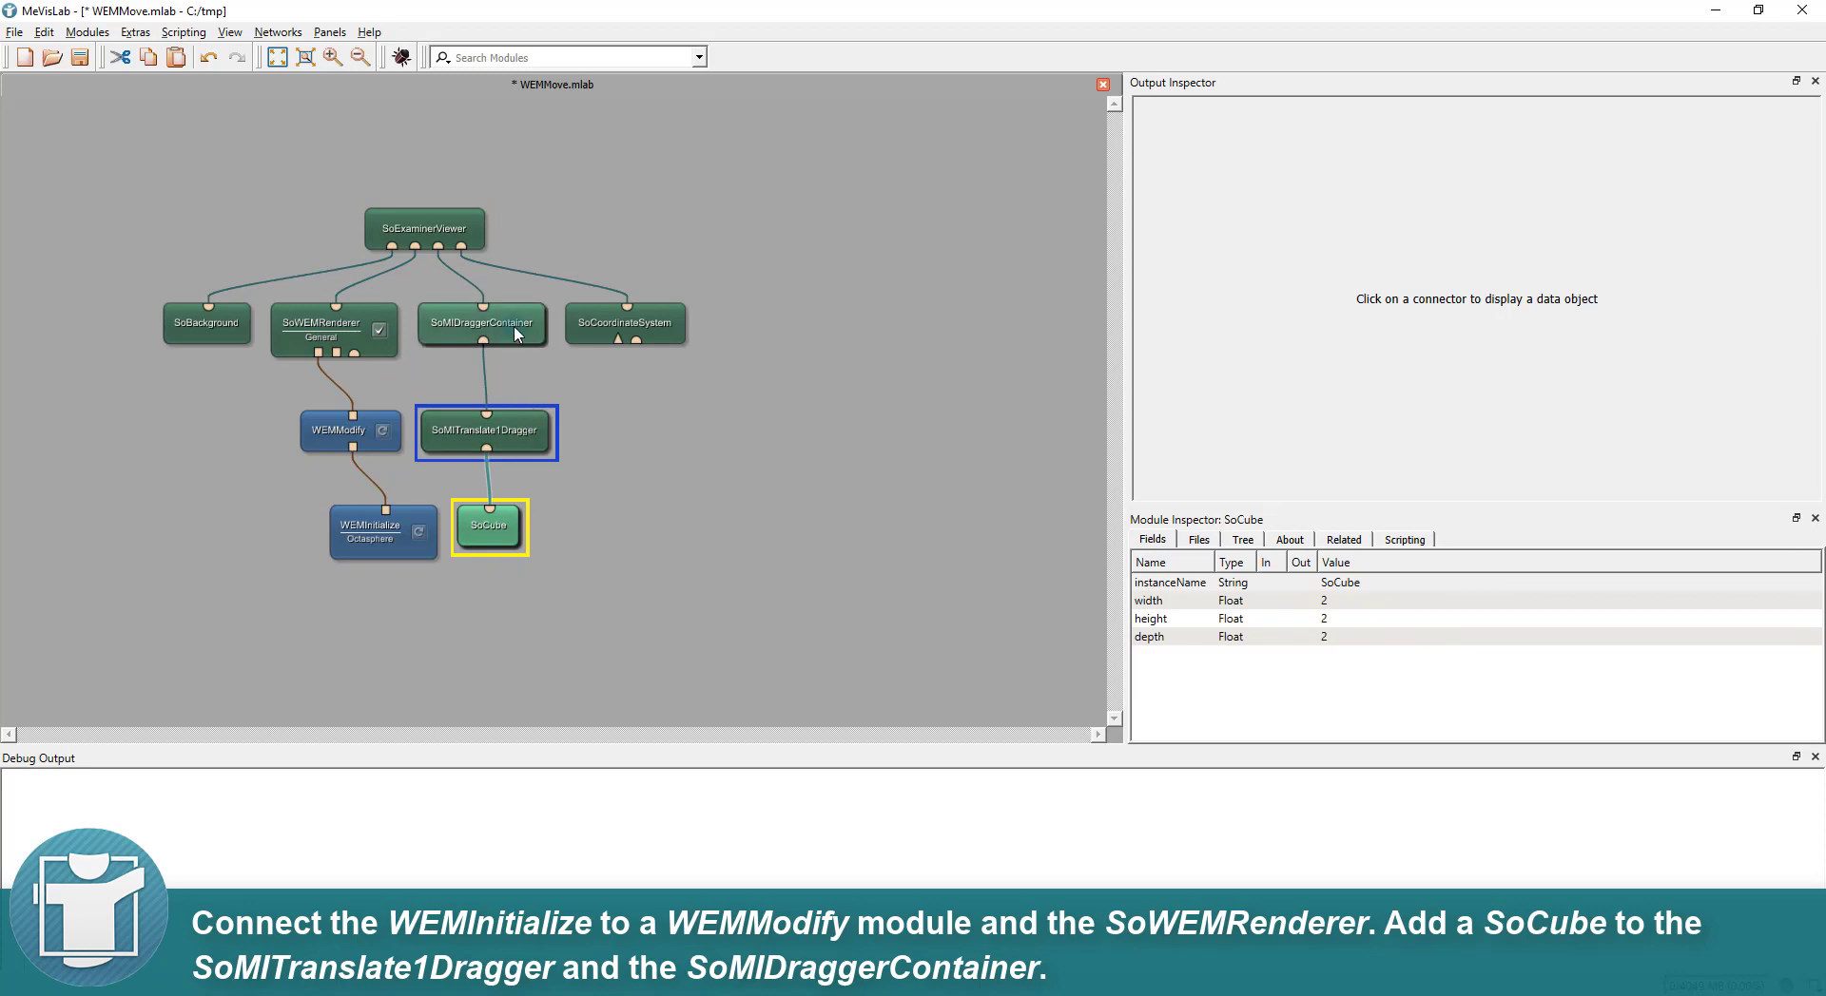
Set the width of the SoCube to 0 to flatten it into a plane
double_click(488, 523)
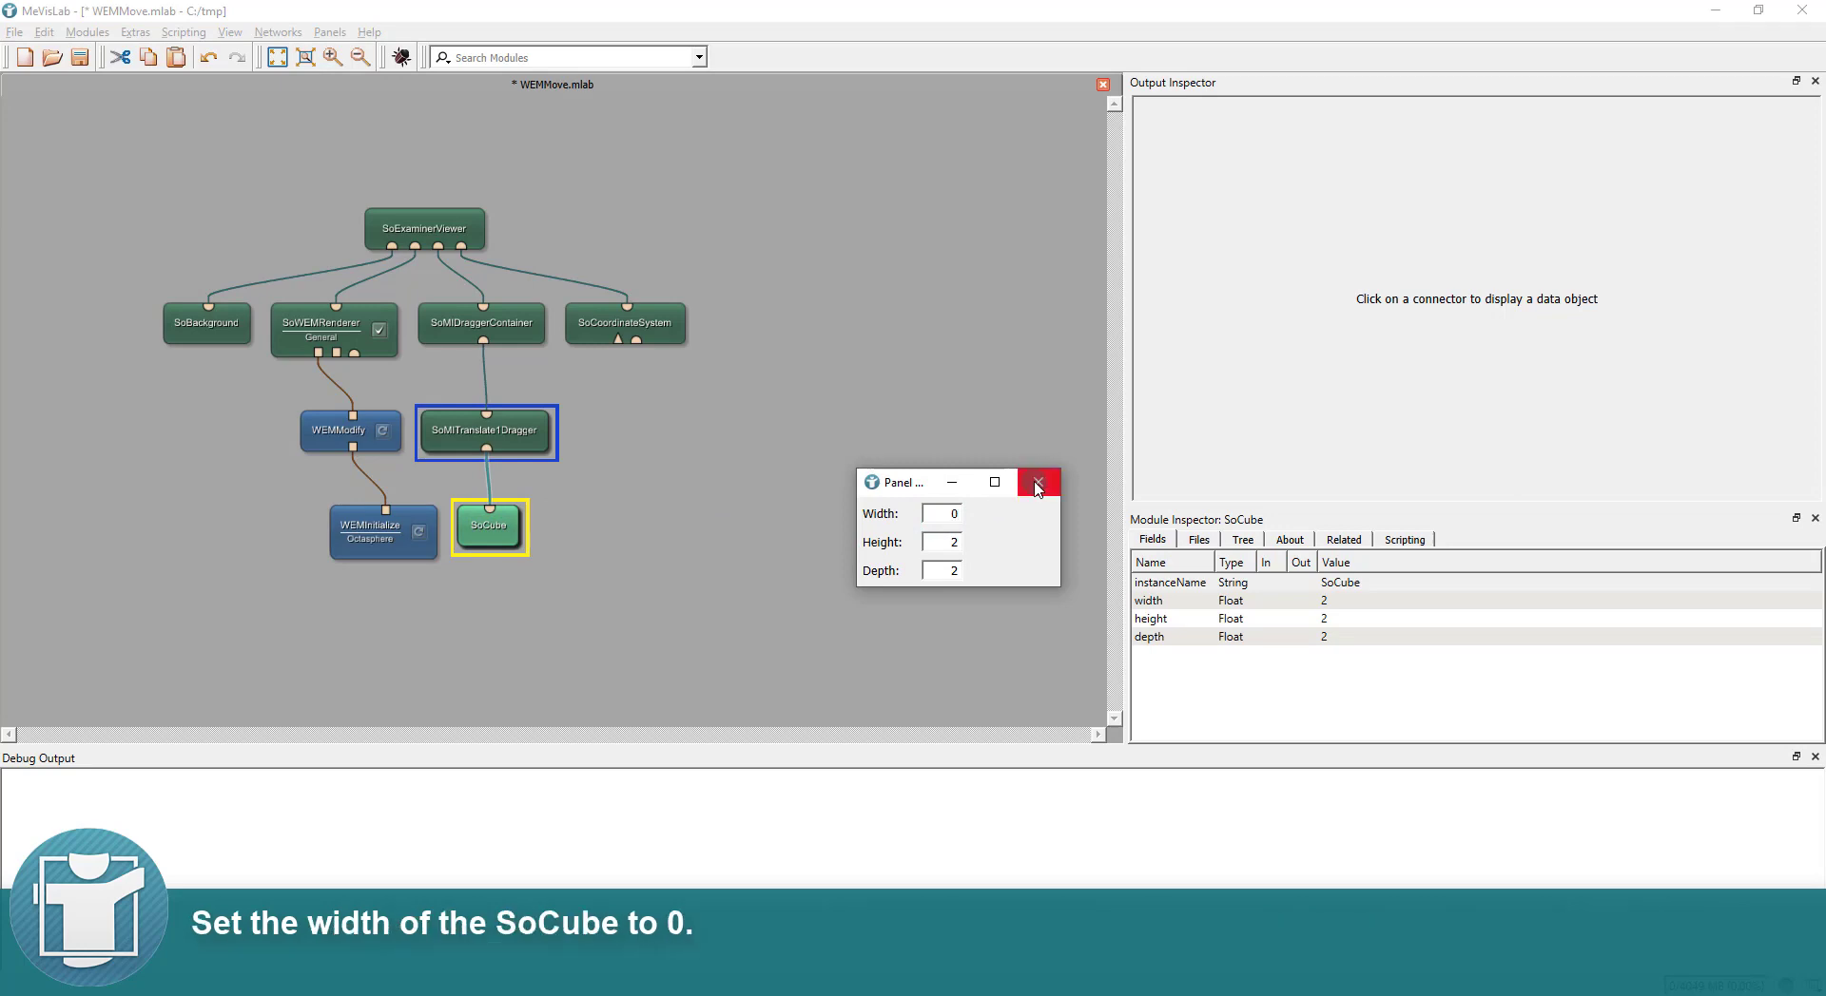
click(1036, 485)
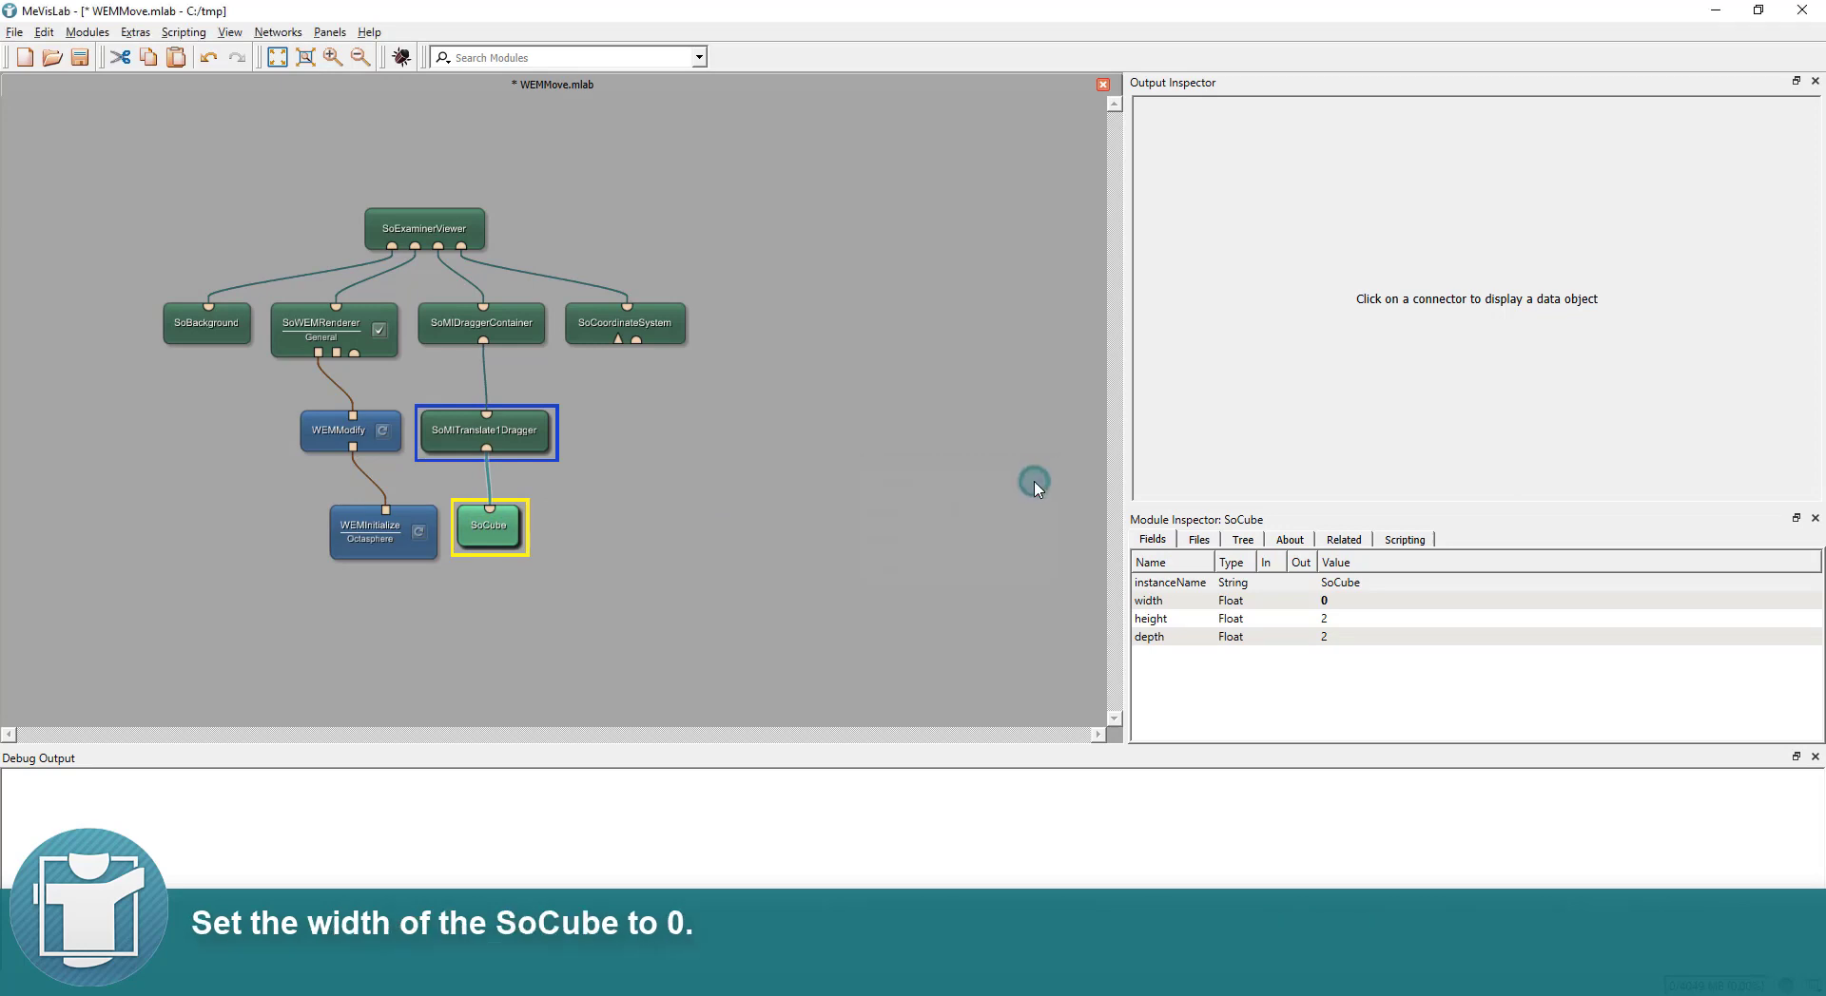
Show the scene in SoExaminerViewer and move the plane along the dragger's direction
double_click(450, 232)
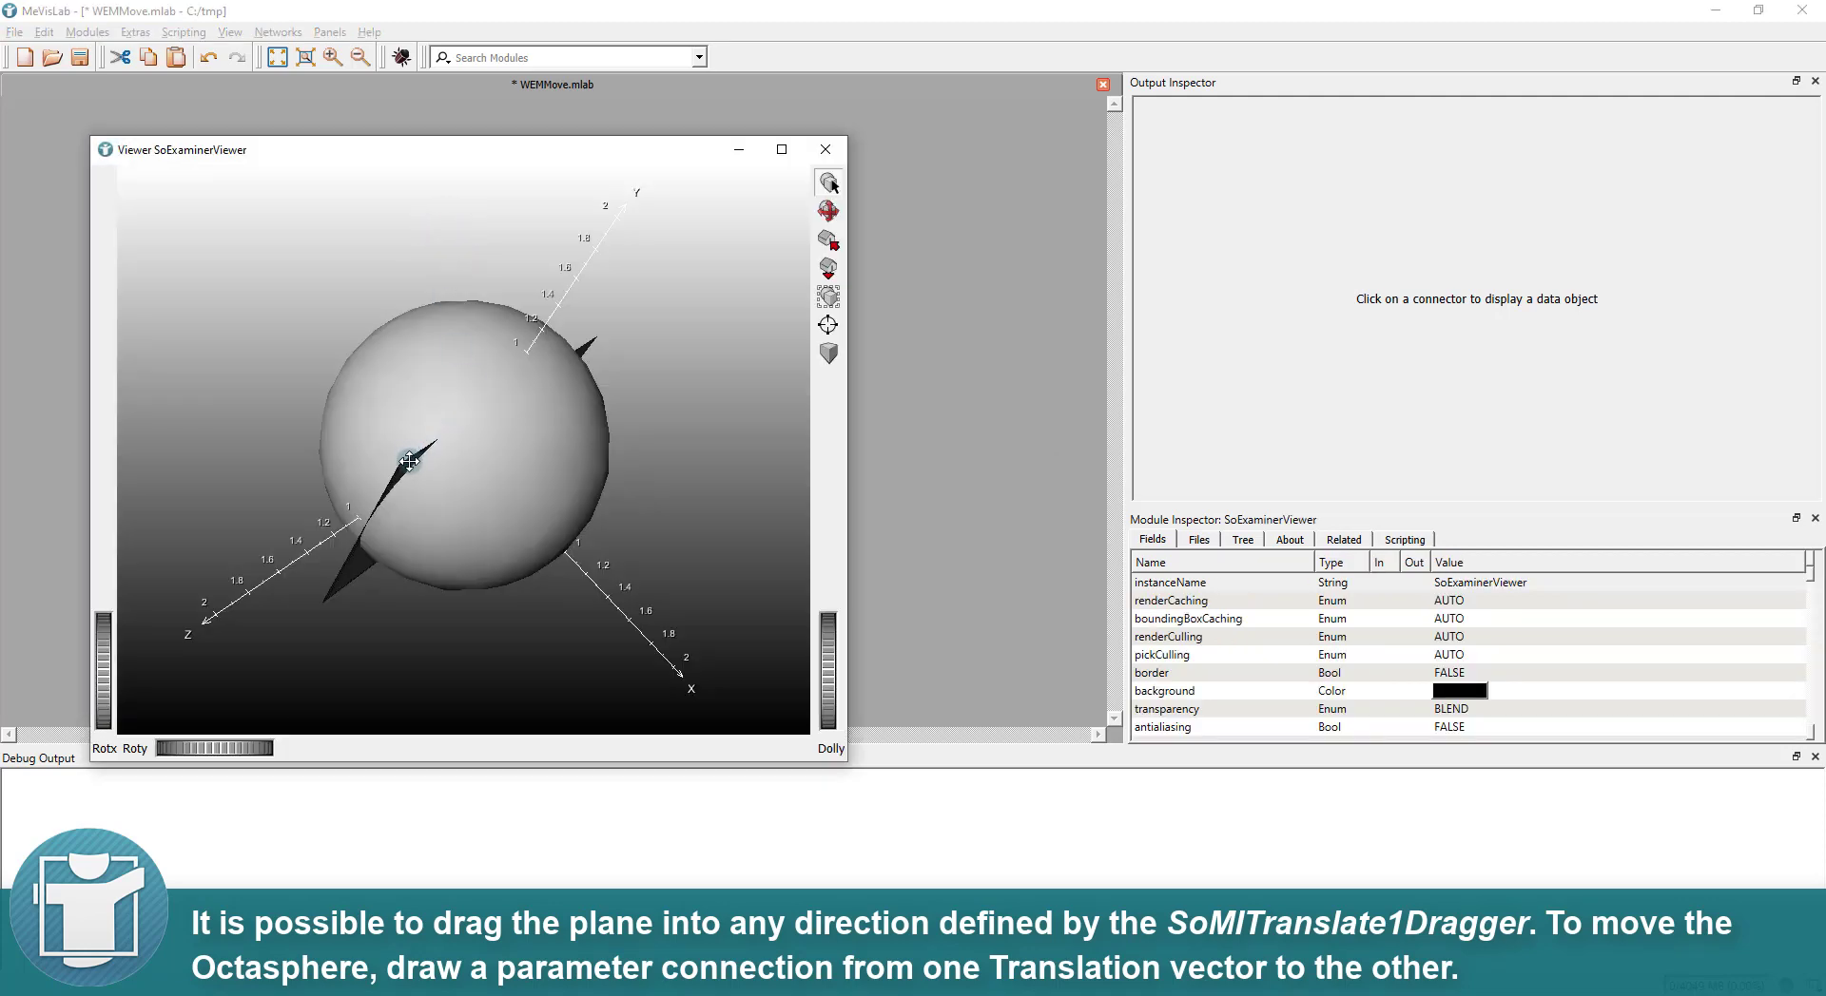
drag(346, 409, 433, 422)
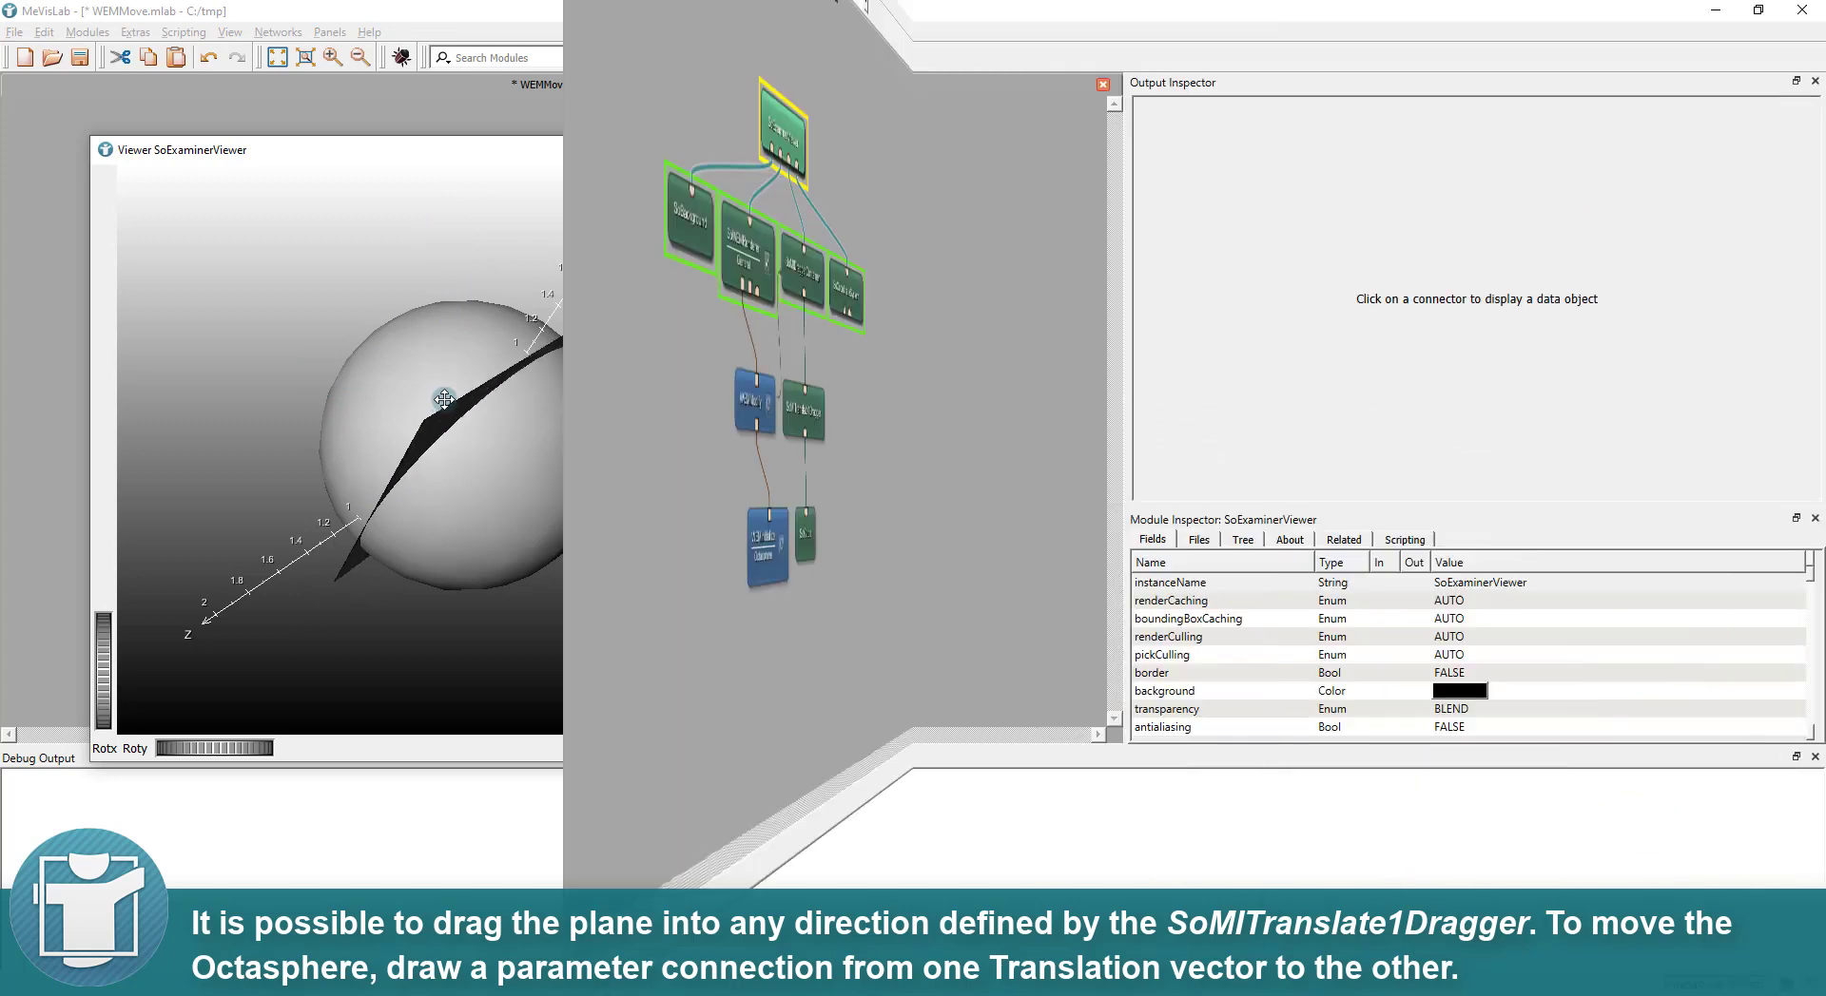
Create a parameter connection from the Translation of SoMIDraggerContainer to the Translate vector of WEMModify
double_click(533, 331)
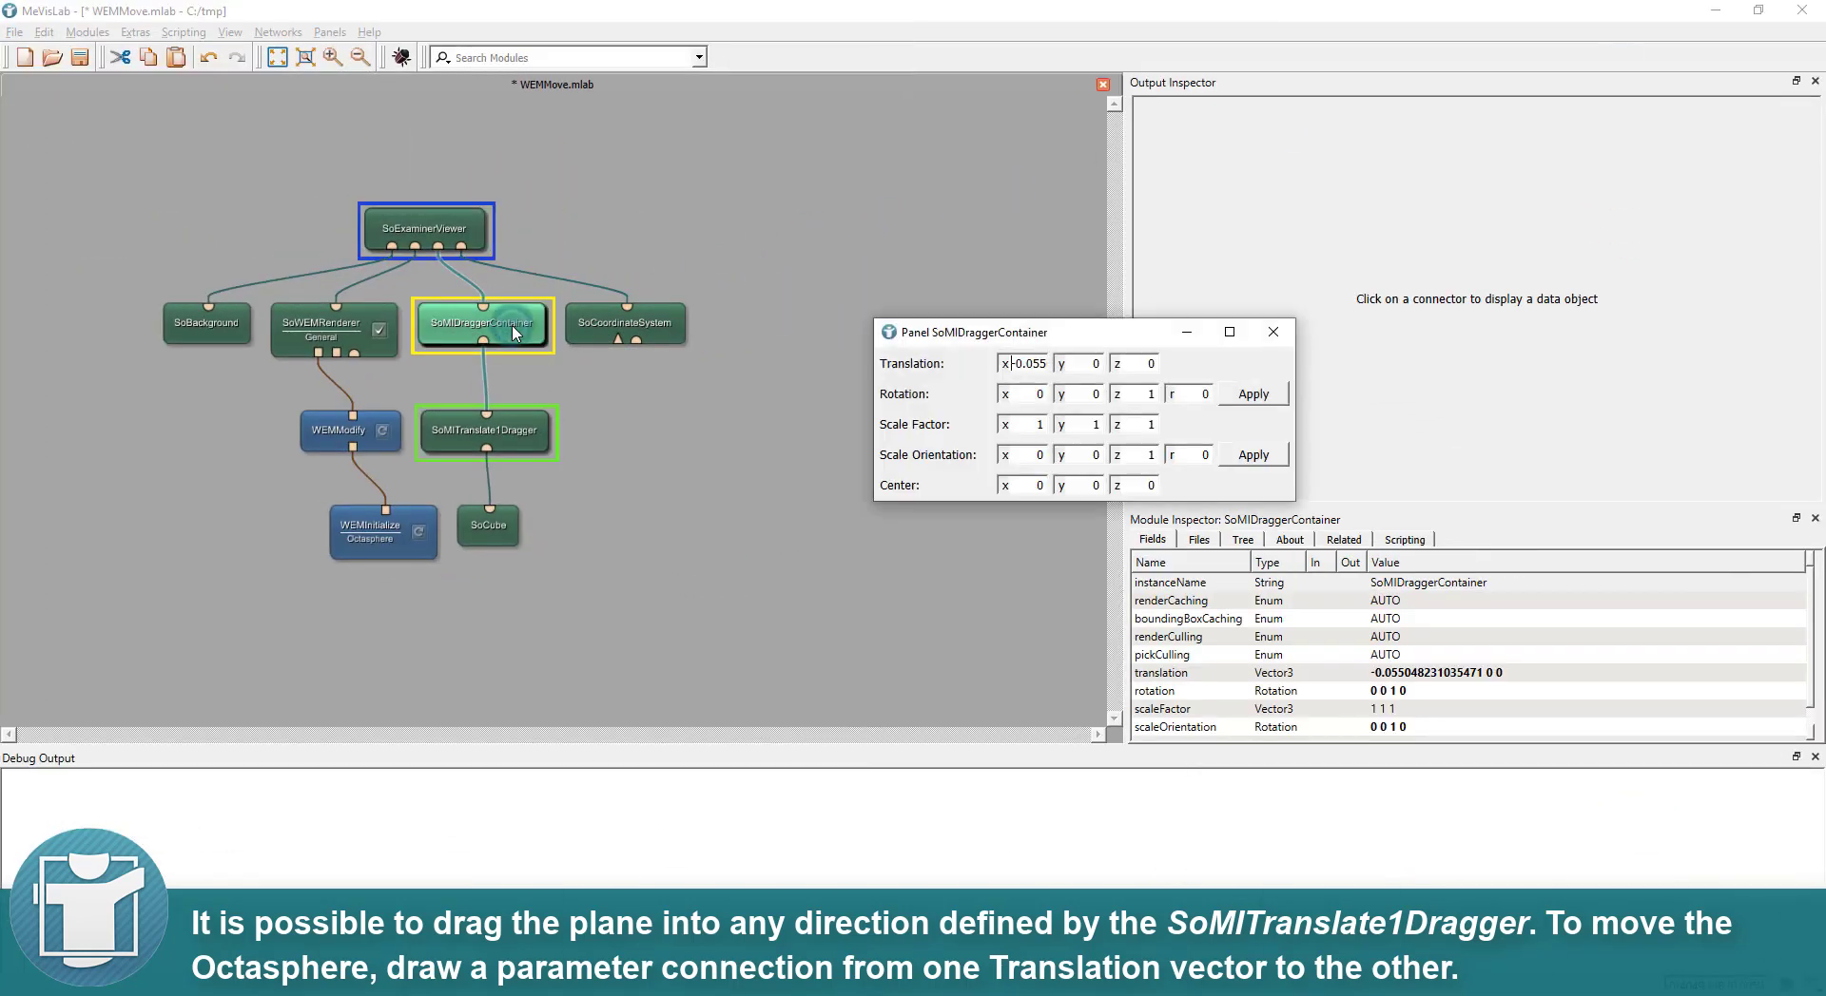
click(318, 440)
double_click(318, 439)
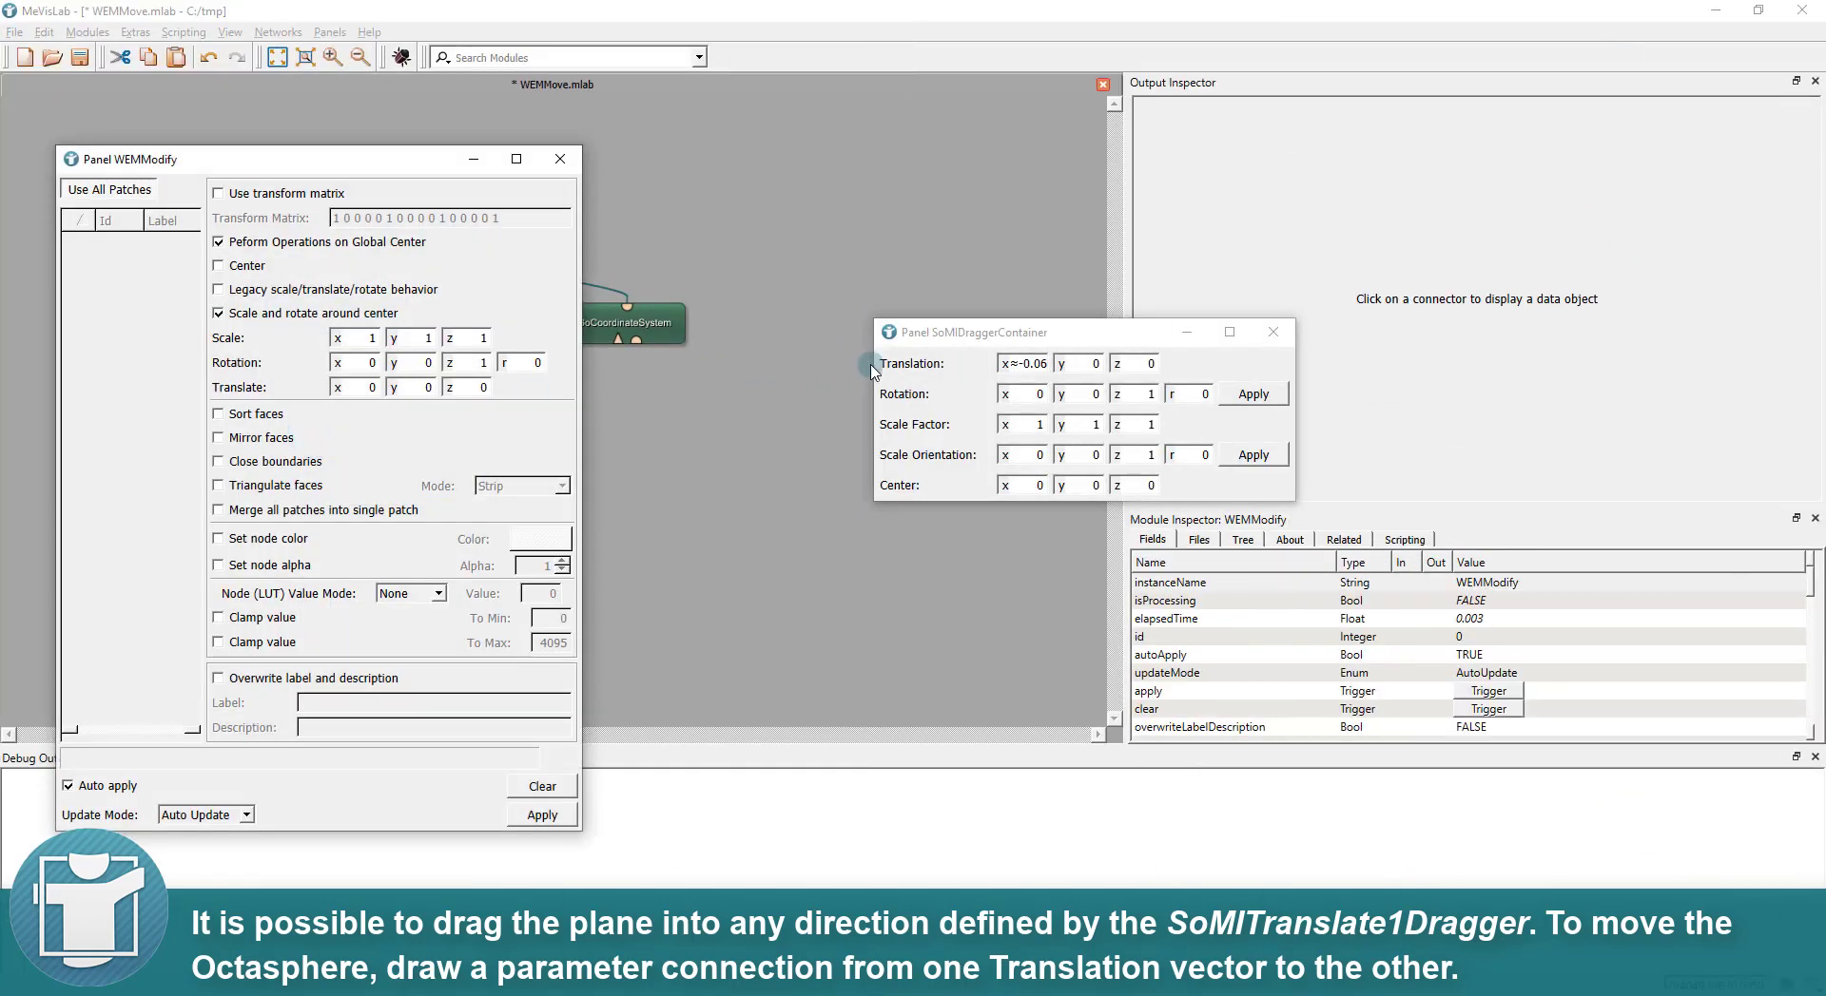
click(915, 367)
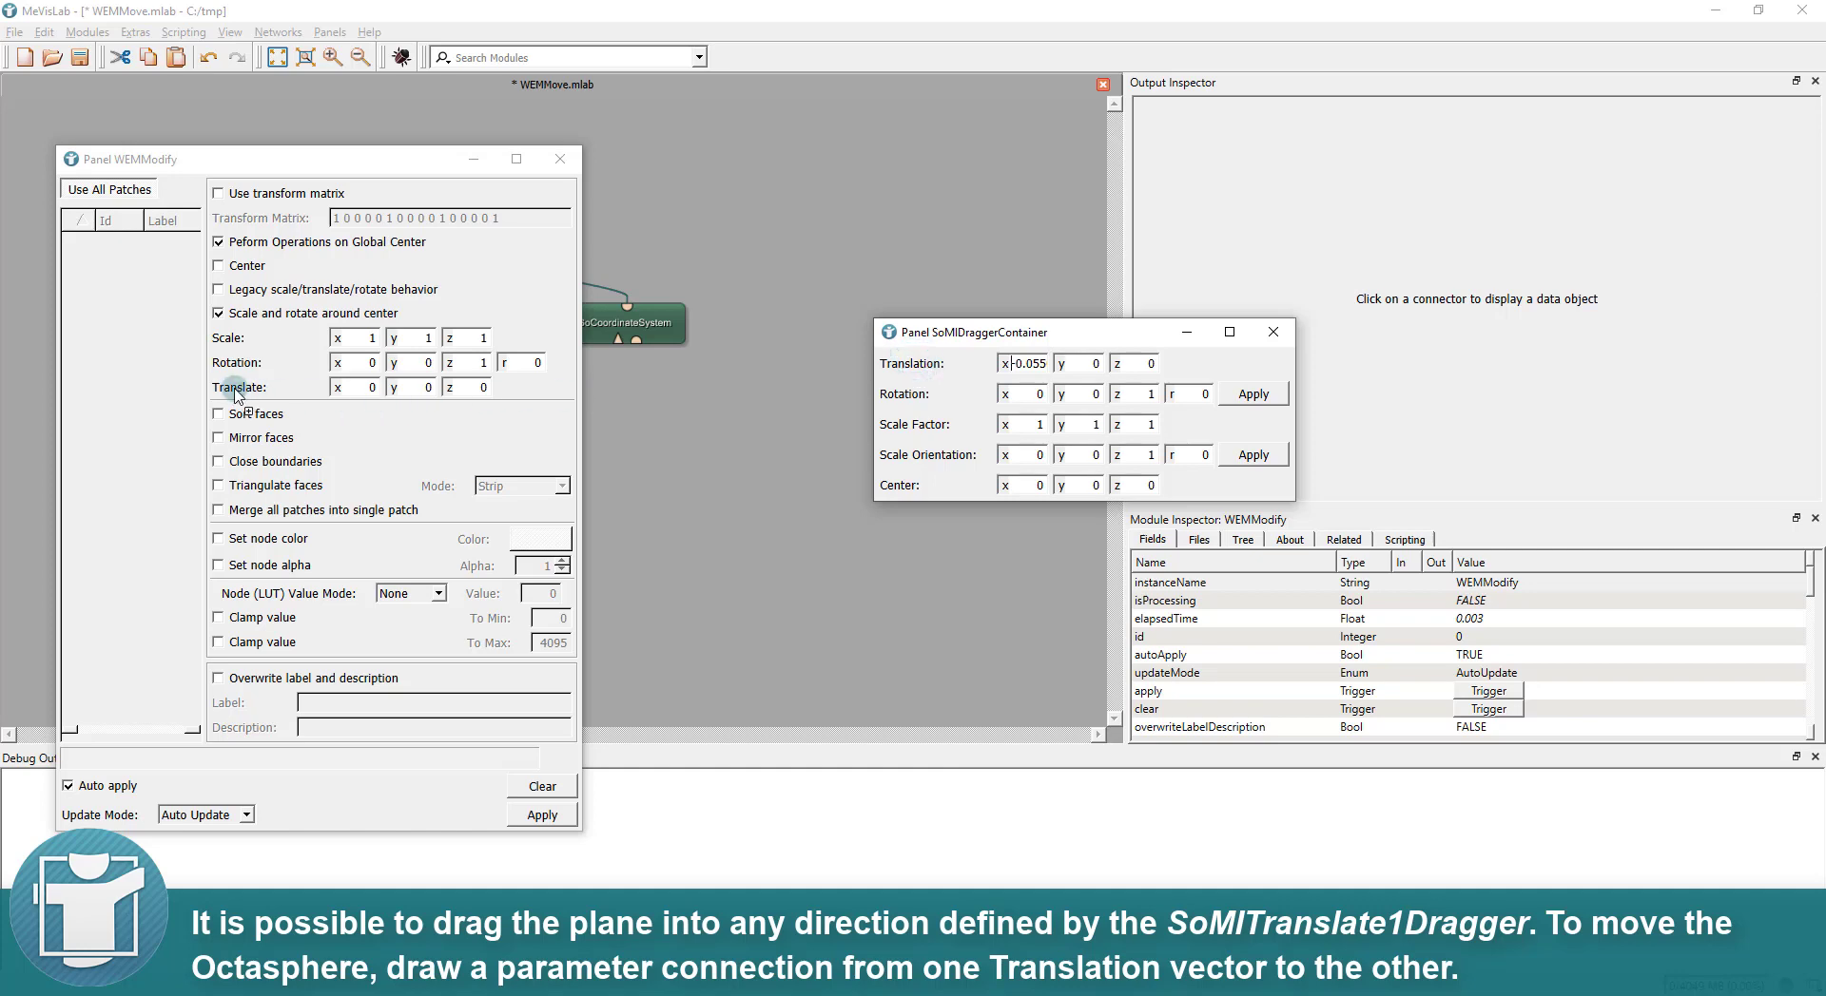
click(561, 159)
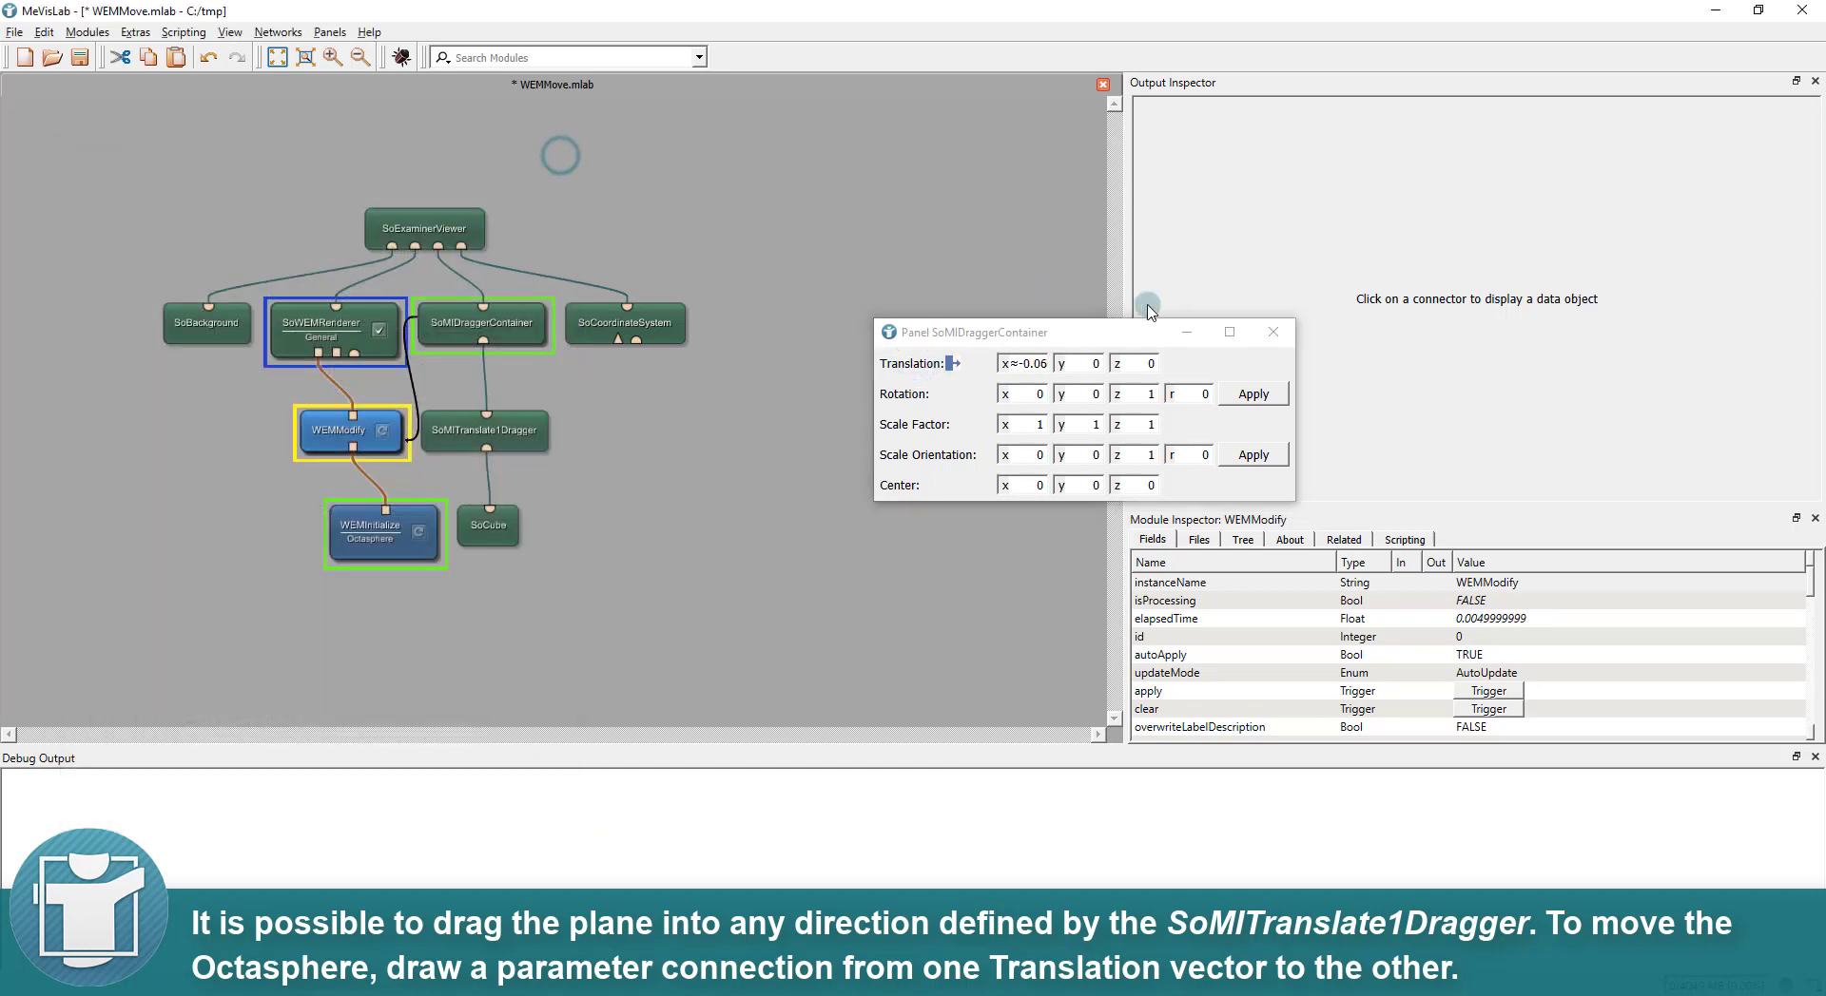
click(1273, 332)
Test the parameter connection by moving the plane together with the Octasphere in the viewer, and close the viewer
double_click(455, 228)
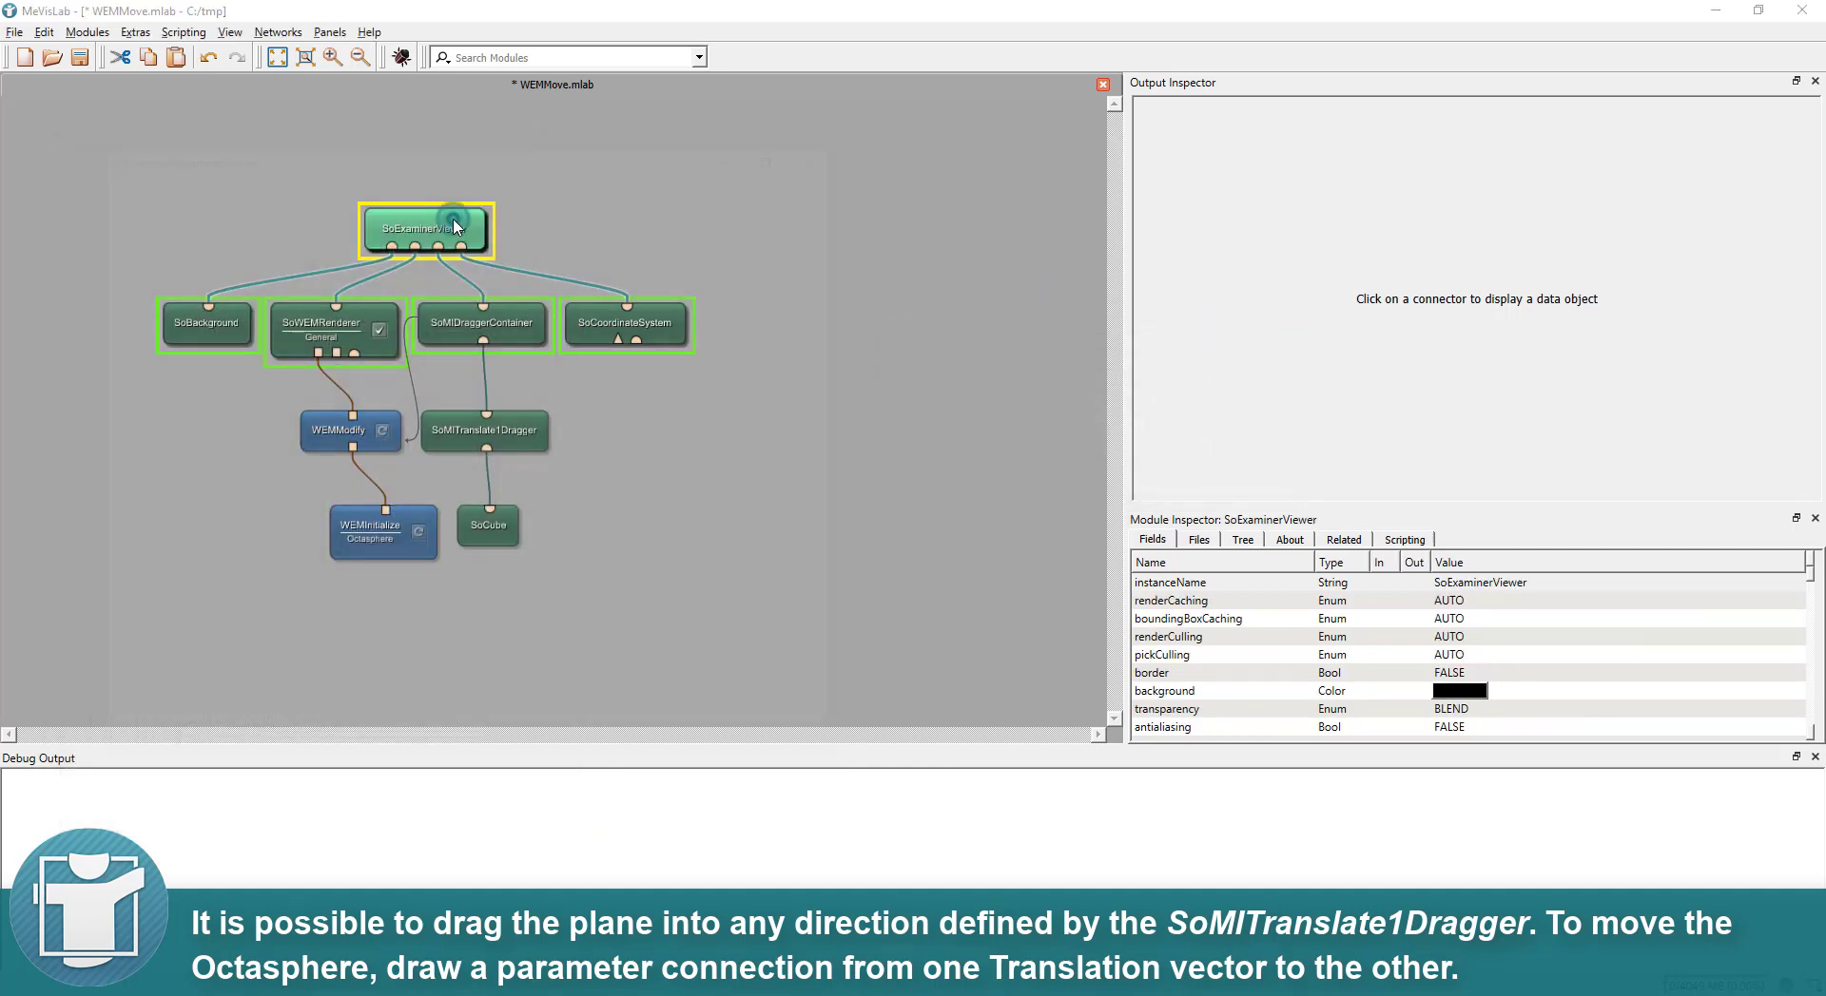
drag(423, 414, 526, 644)
drag(423, 529, 360, 471)
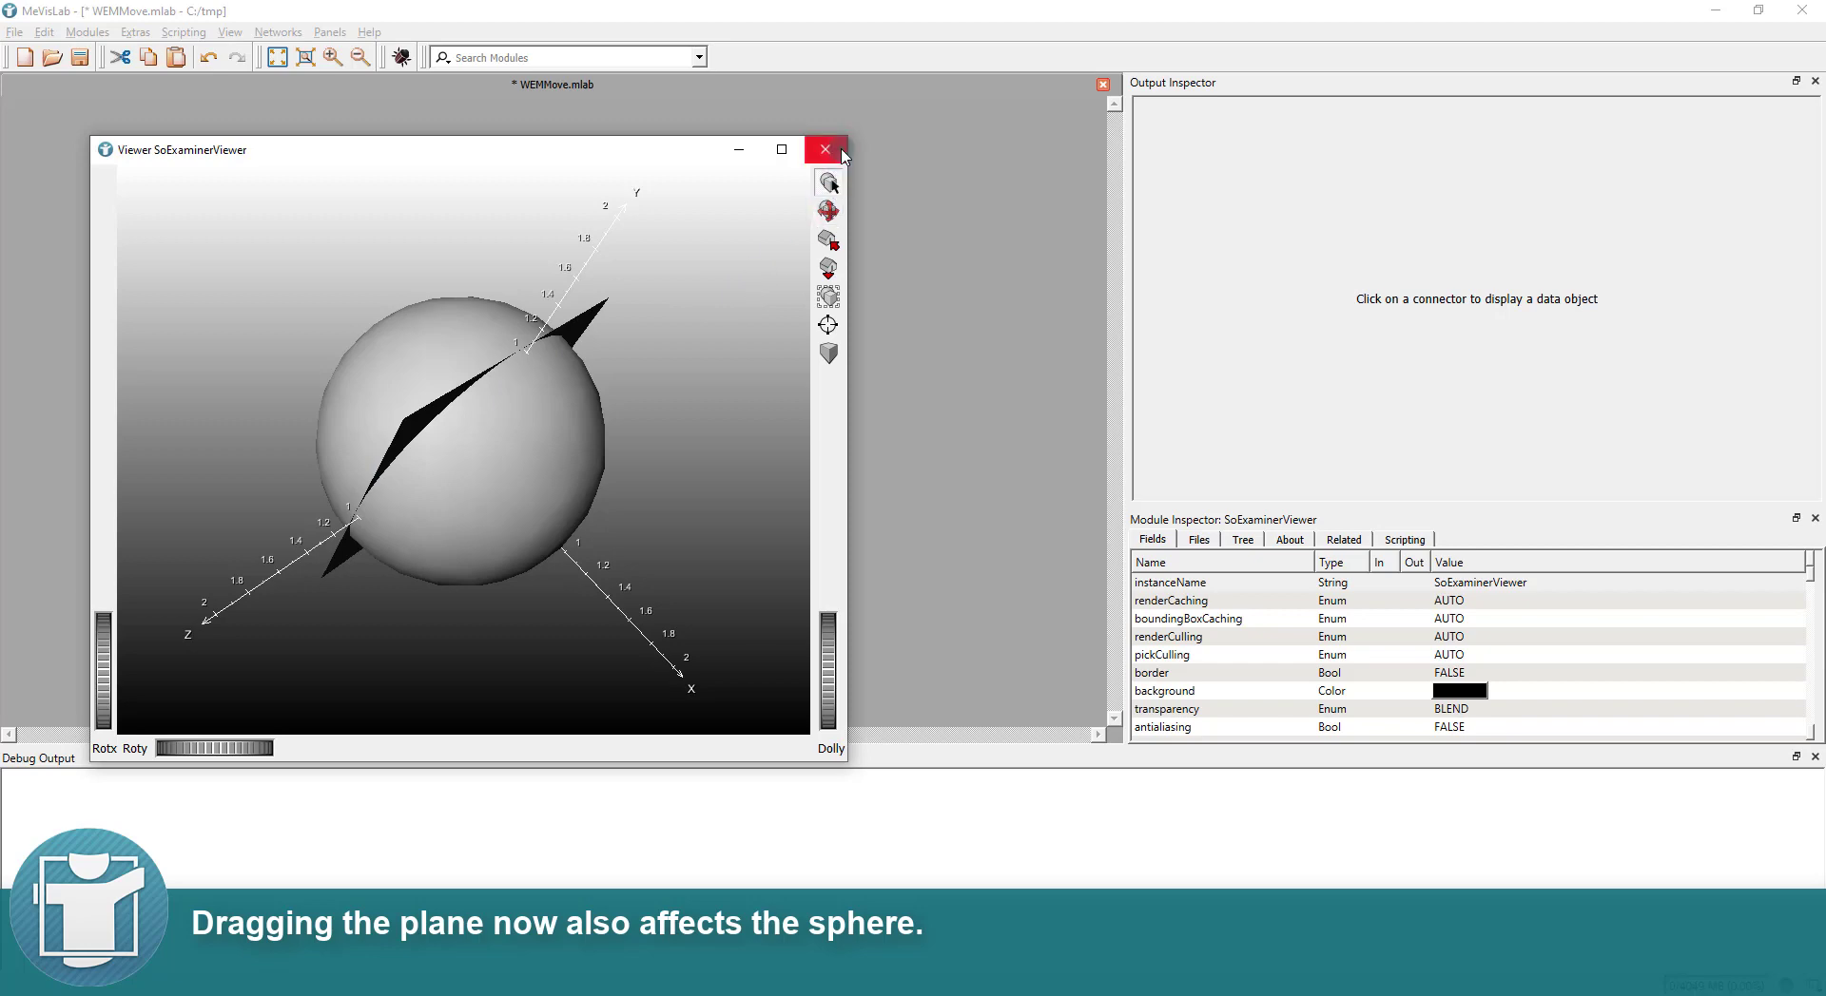
click(825, 149)
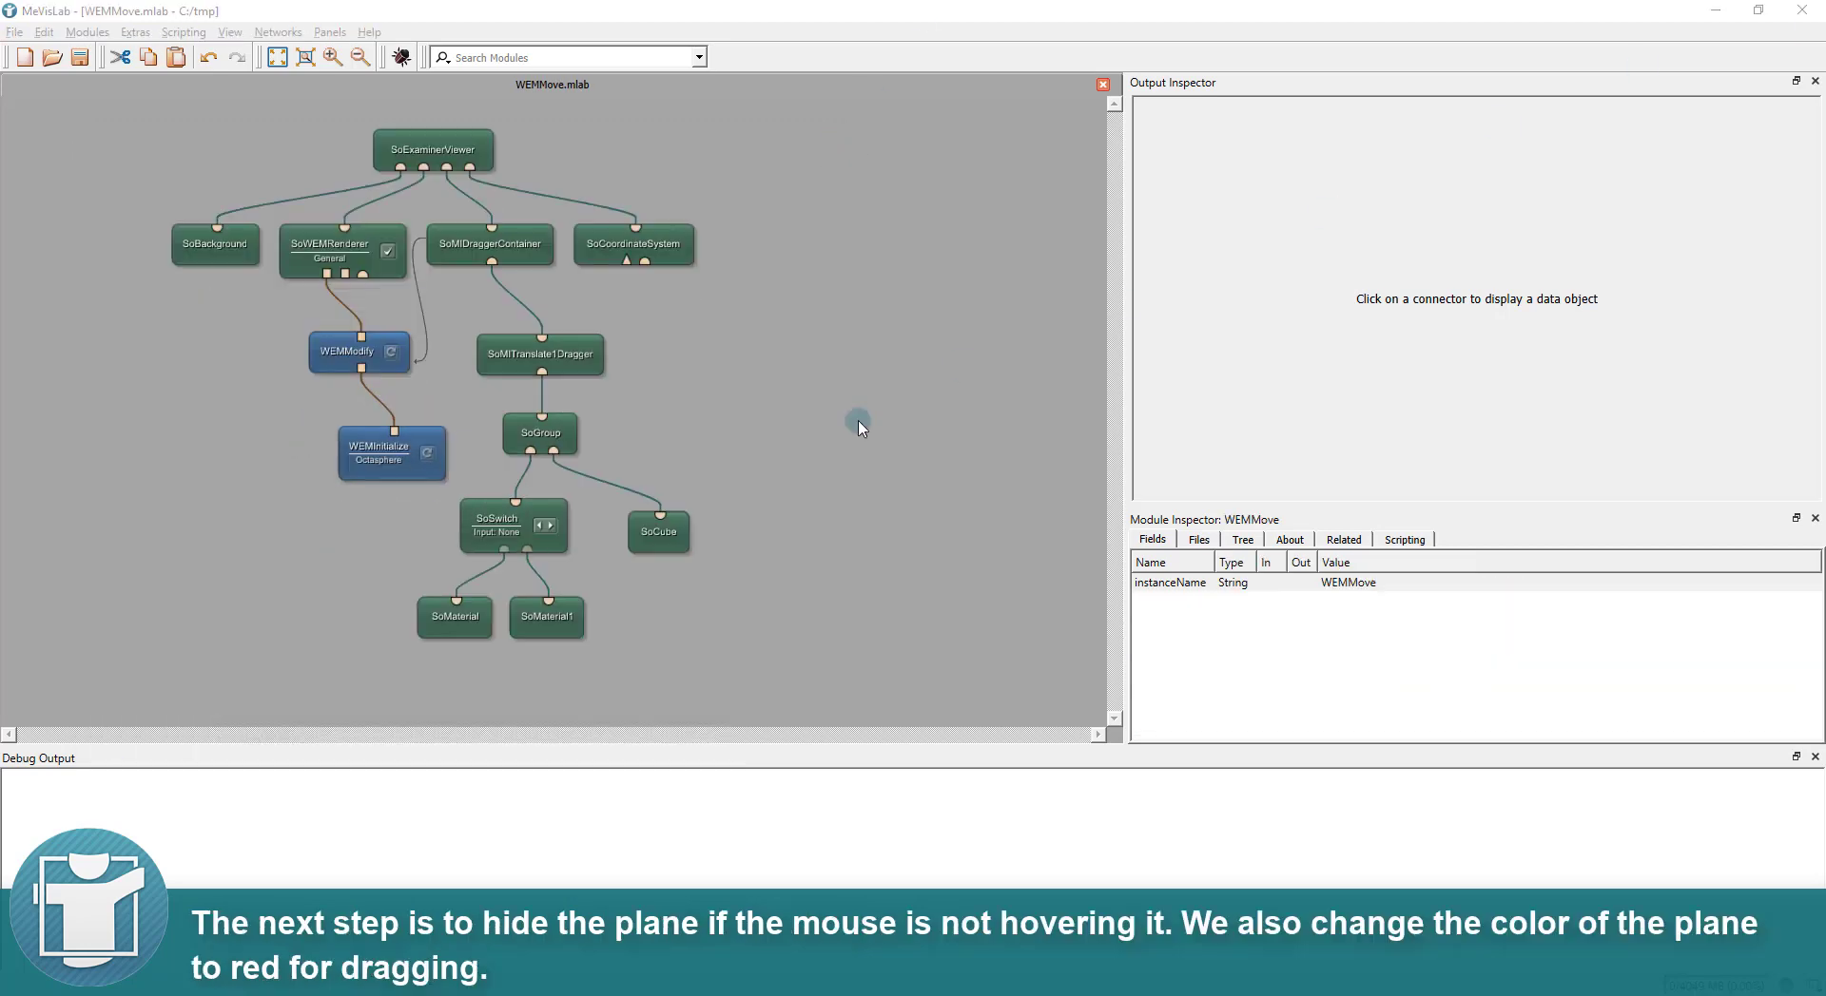
Examine the connections of the two SoMaterial modules, SoSwitch, SoGroup and SoCube in the network
click(464, 623)
click(542, 628)
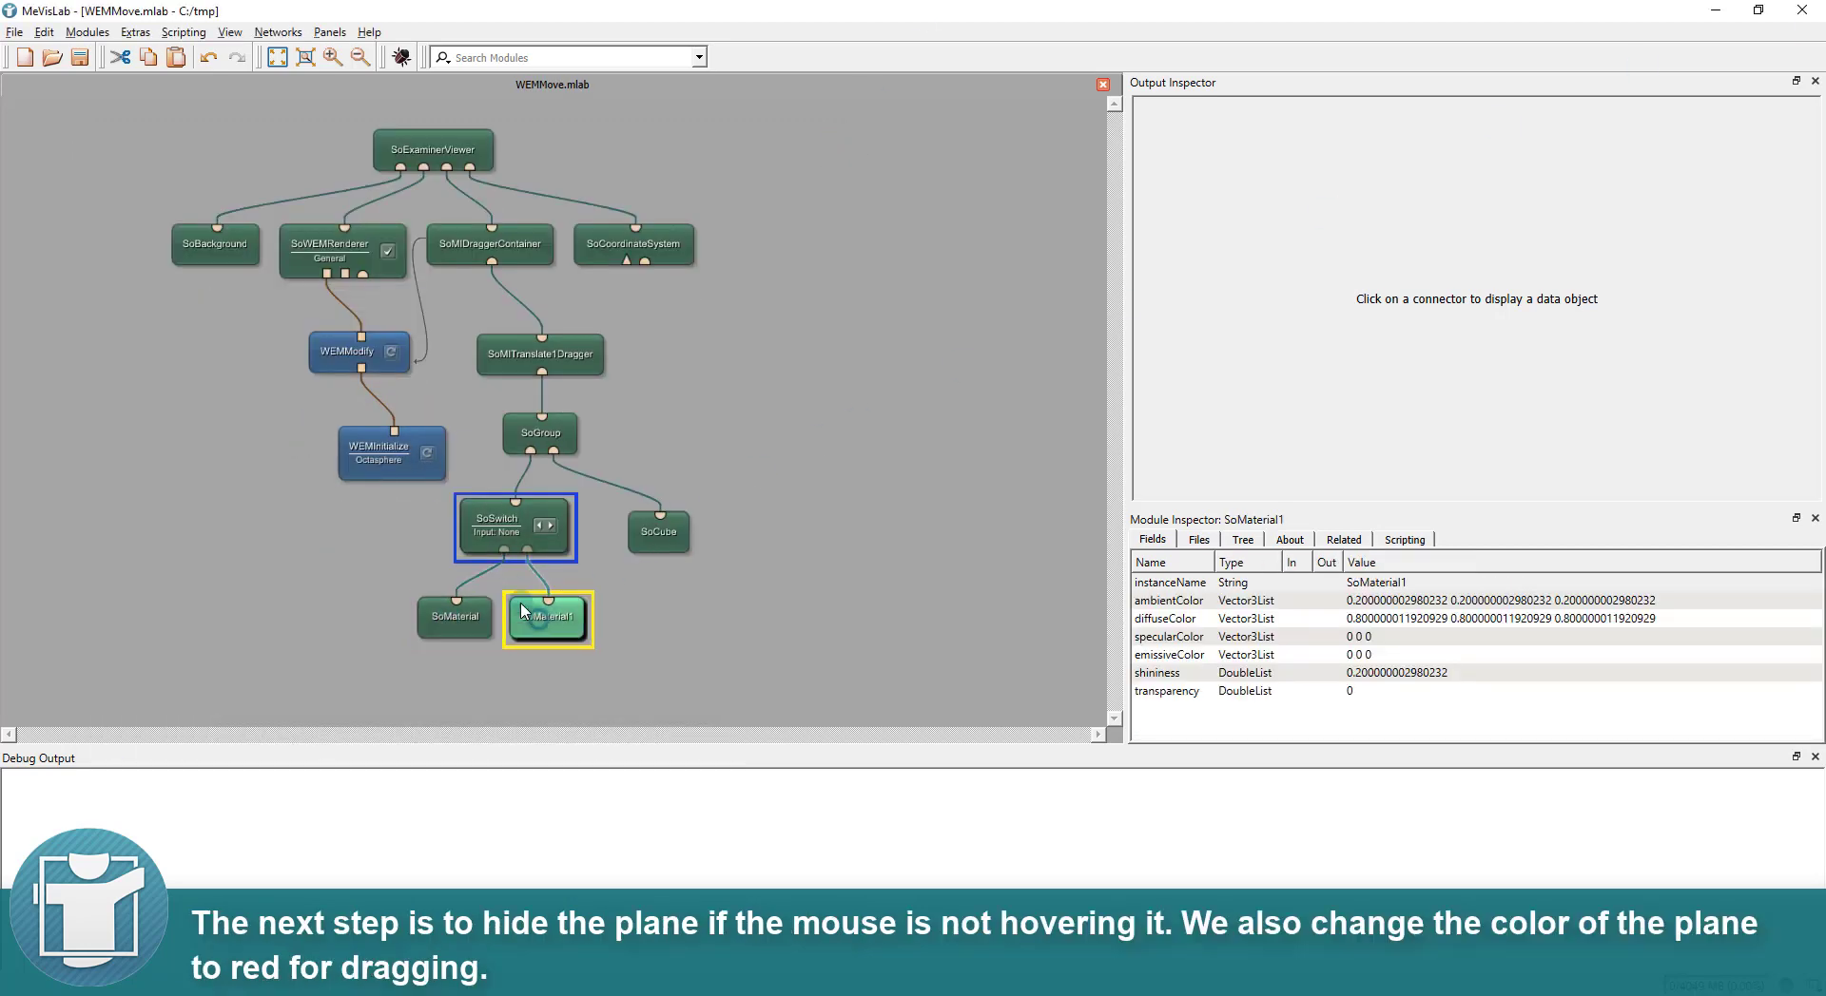
click(488, 523)
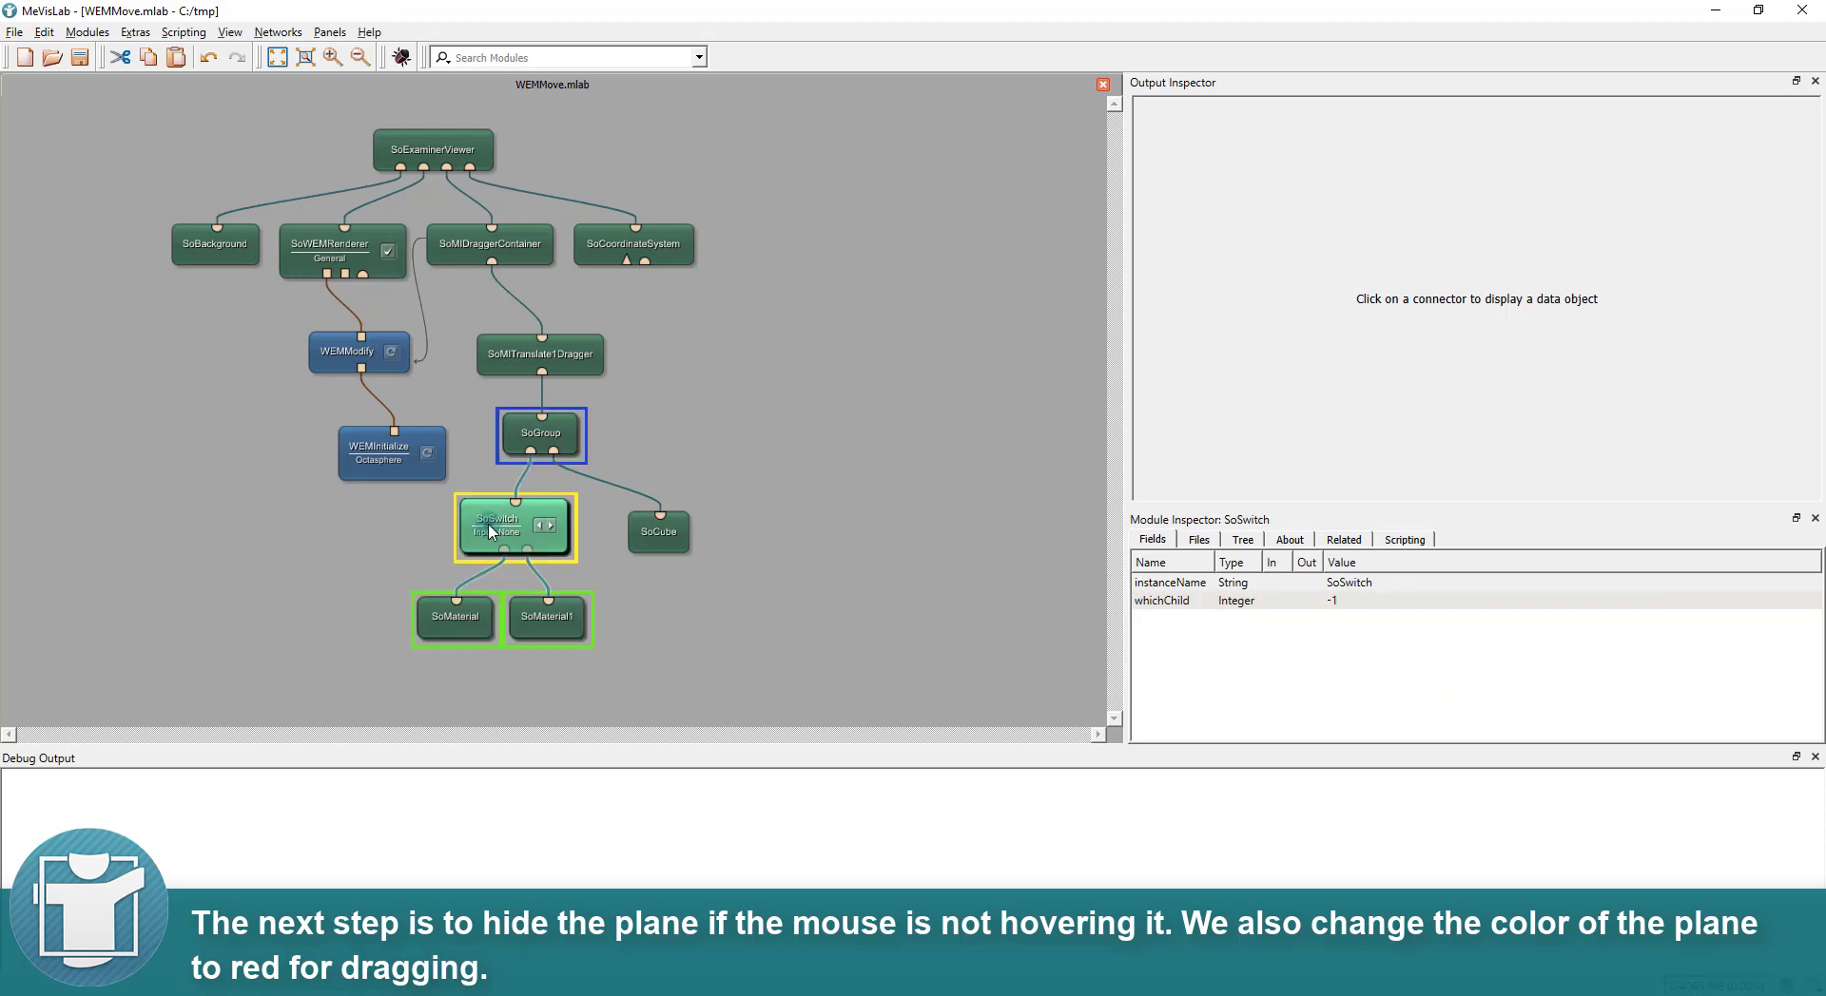
click(538, 432)
click(654, 534)
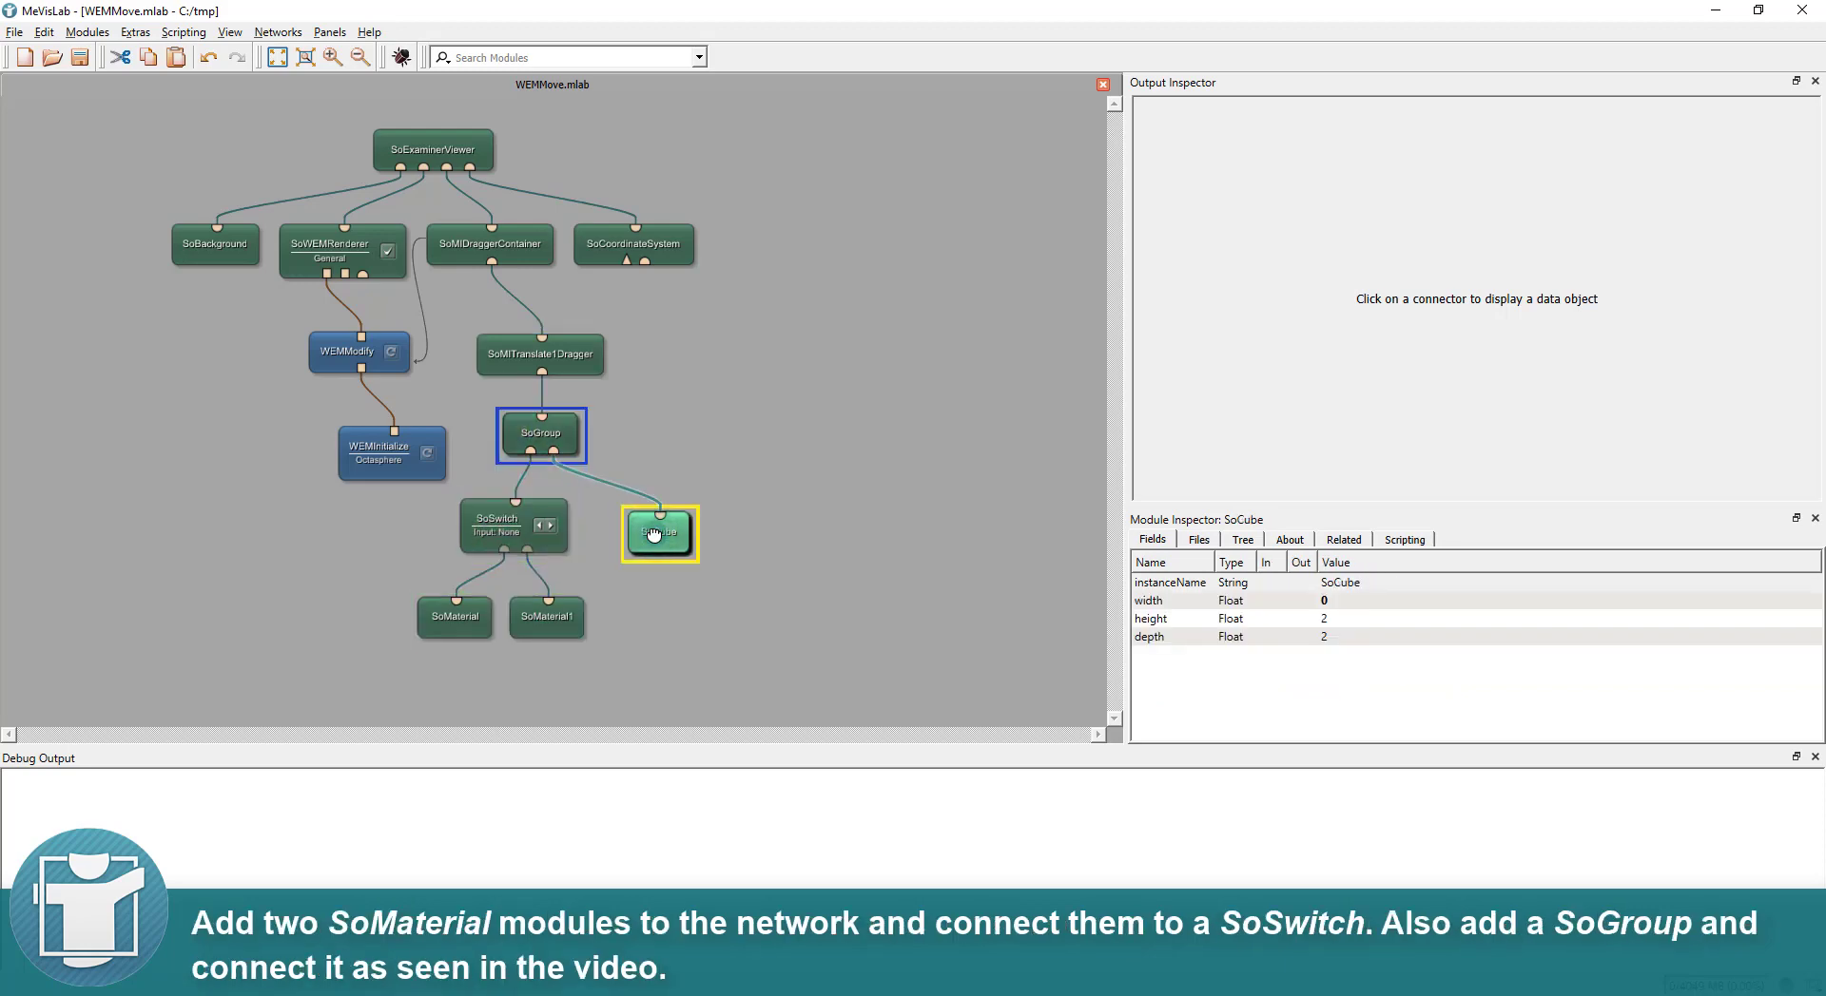
click(1708, 14)
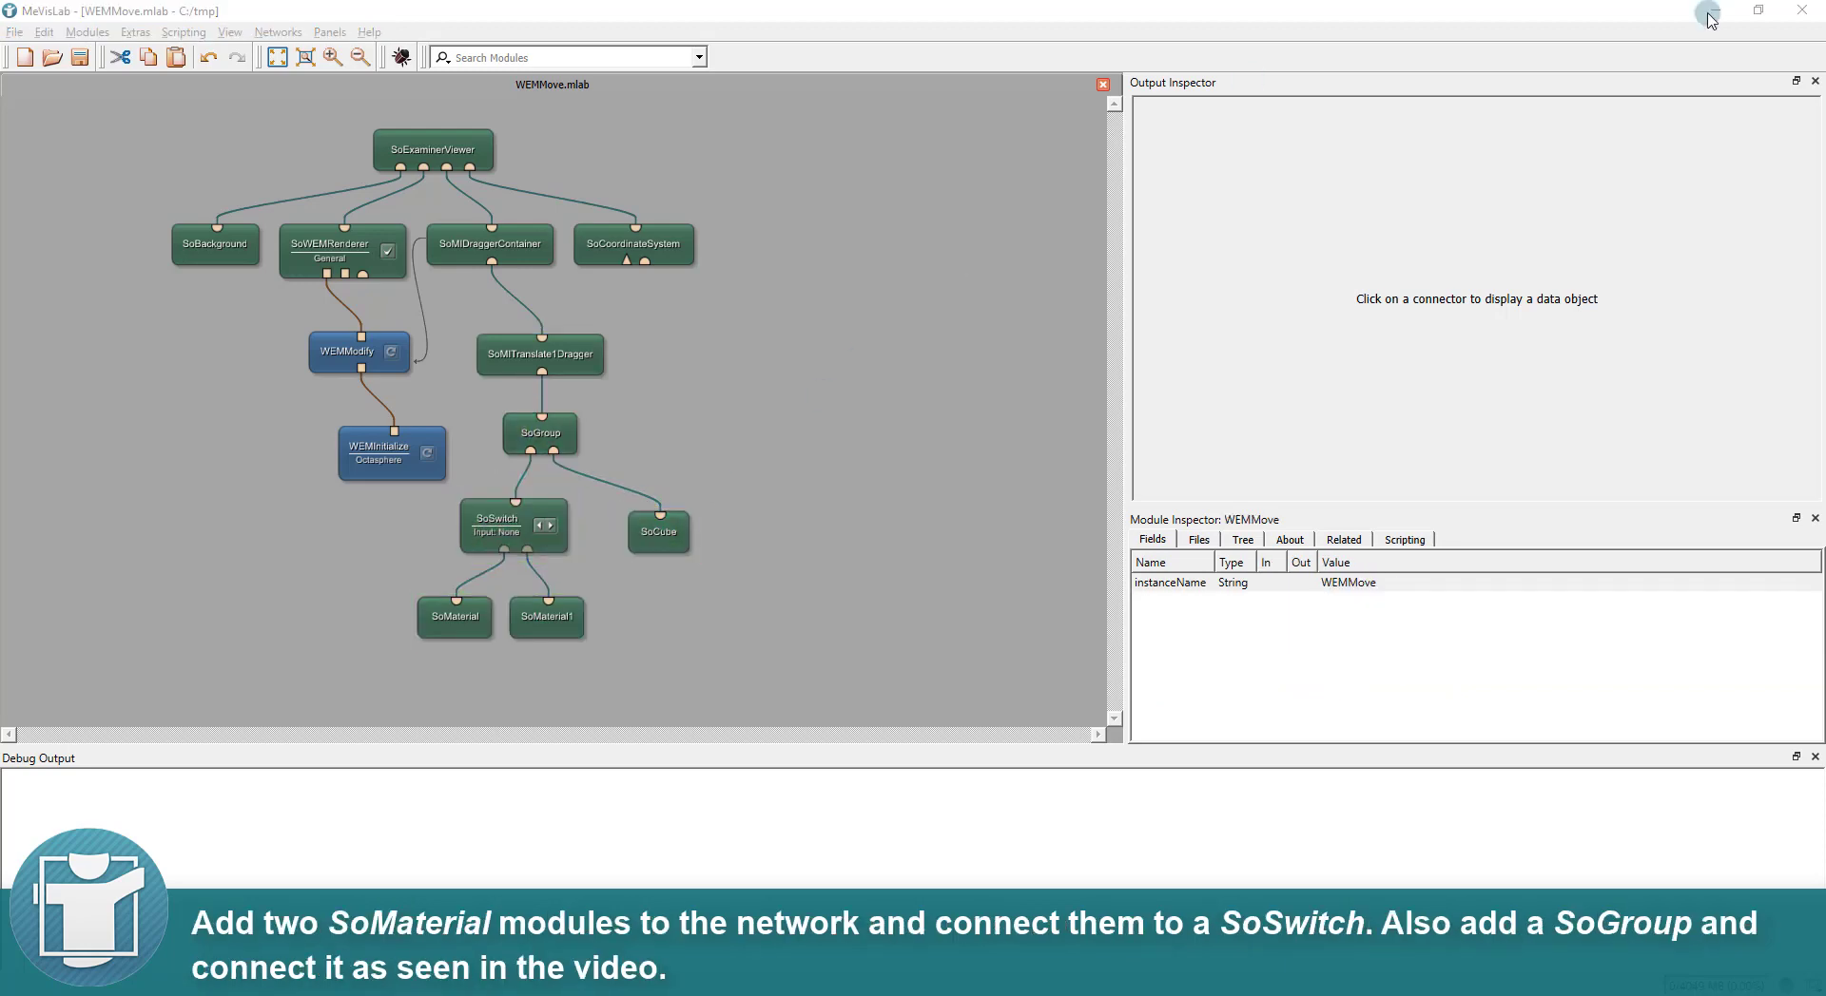
Create a parameter connection from the Highlighted field of SoMITranslate1Dragger to the Which Child field of SoSwitch
double_click(571, 354)
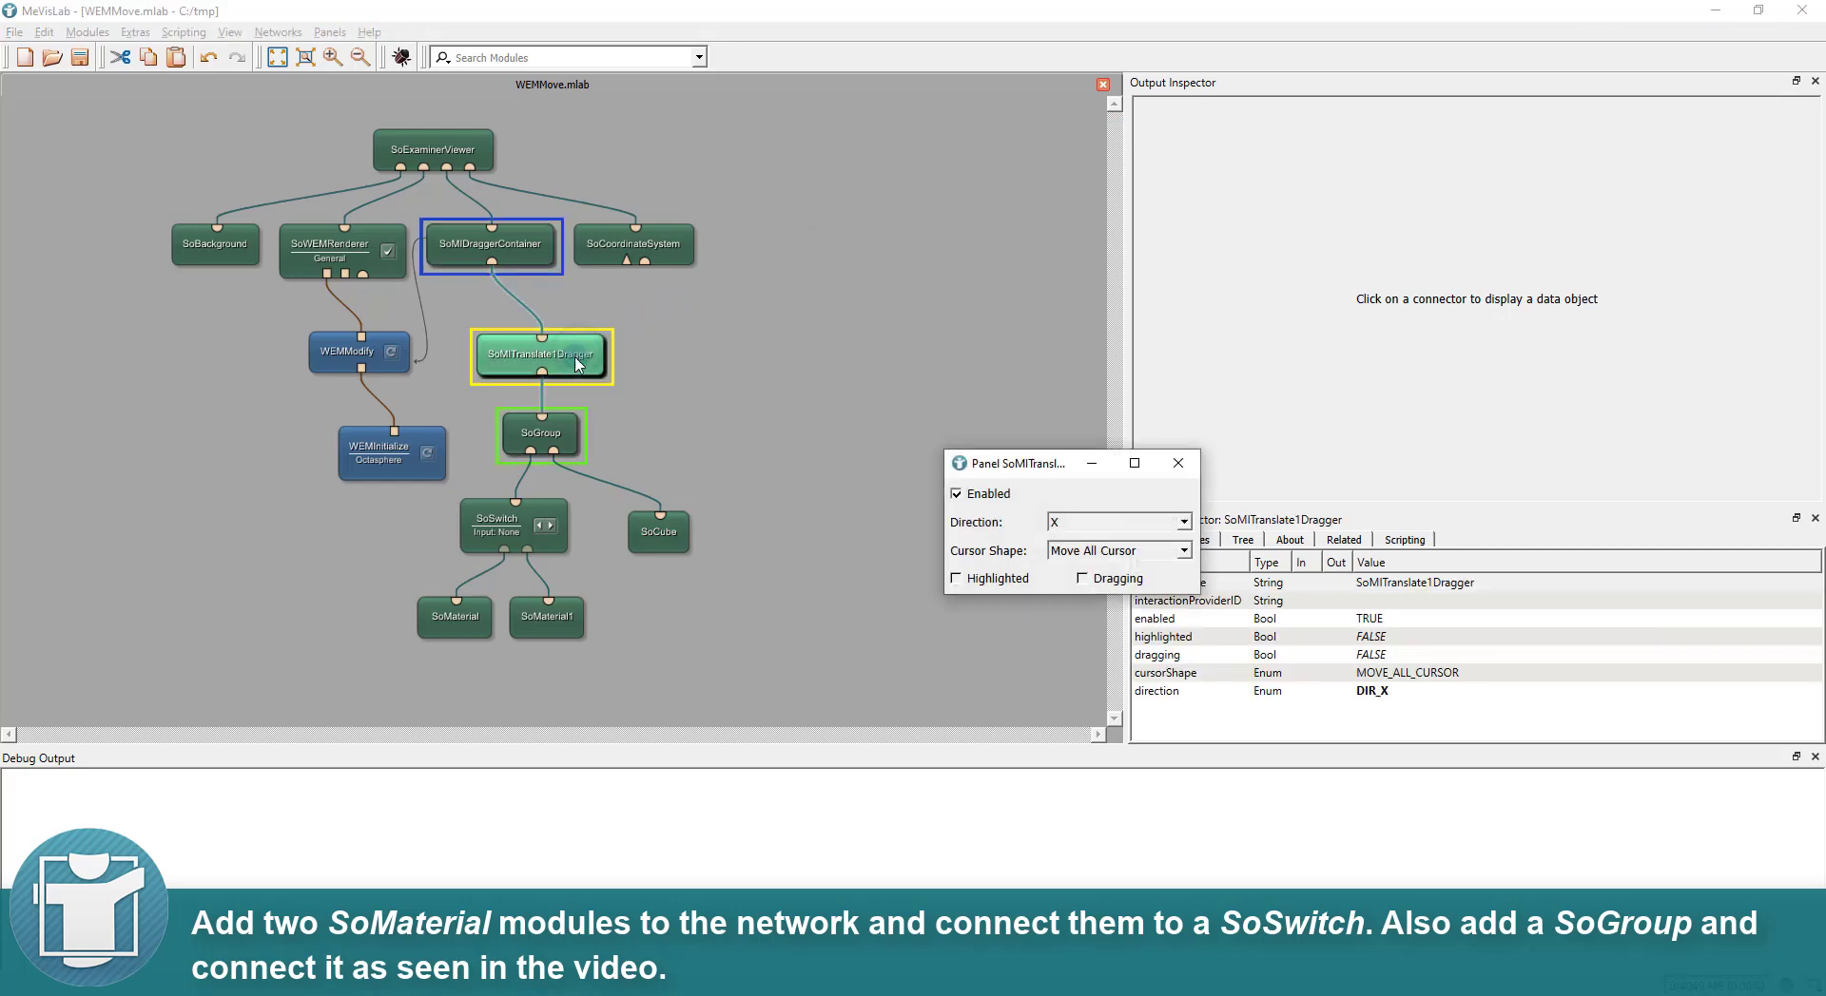
double_click(484, 529)
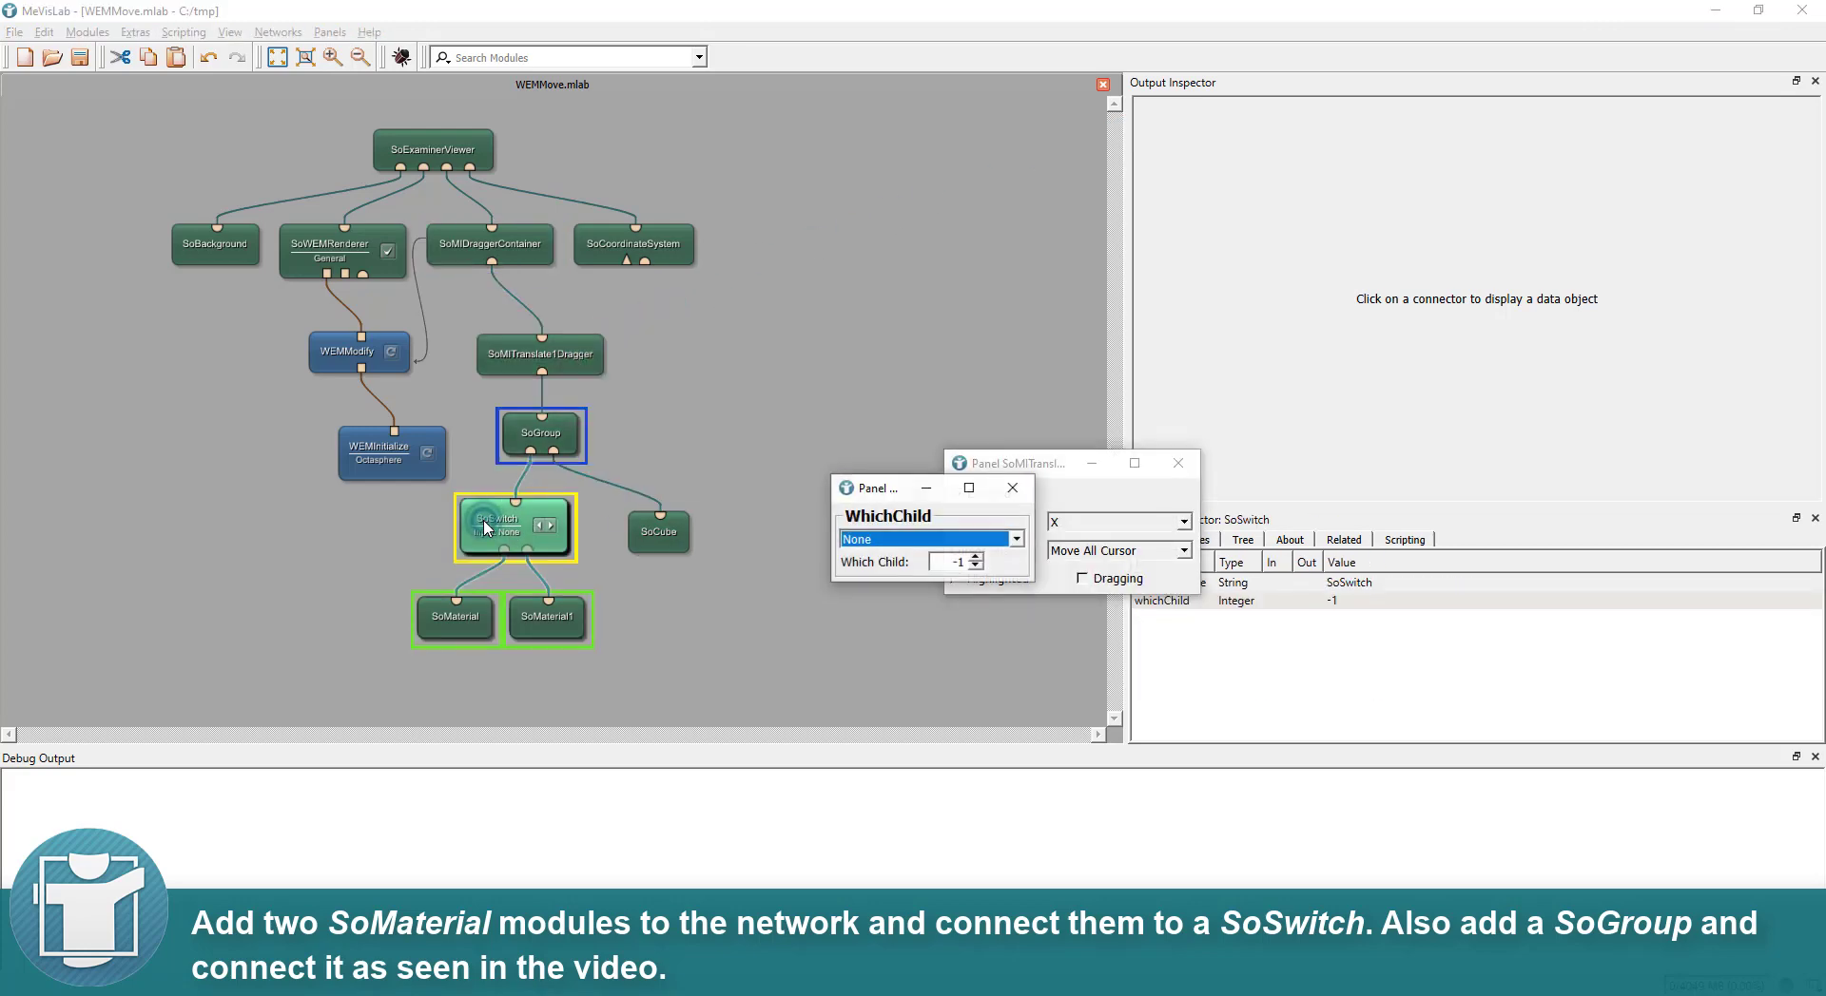
drag(870, 484, 975, 642)
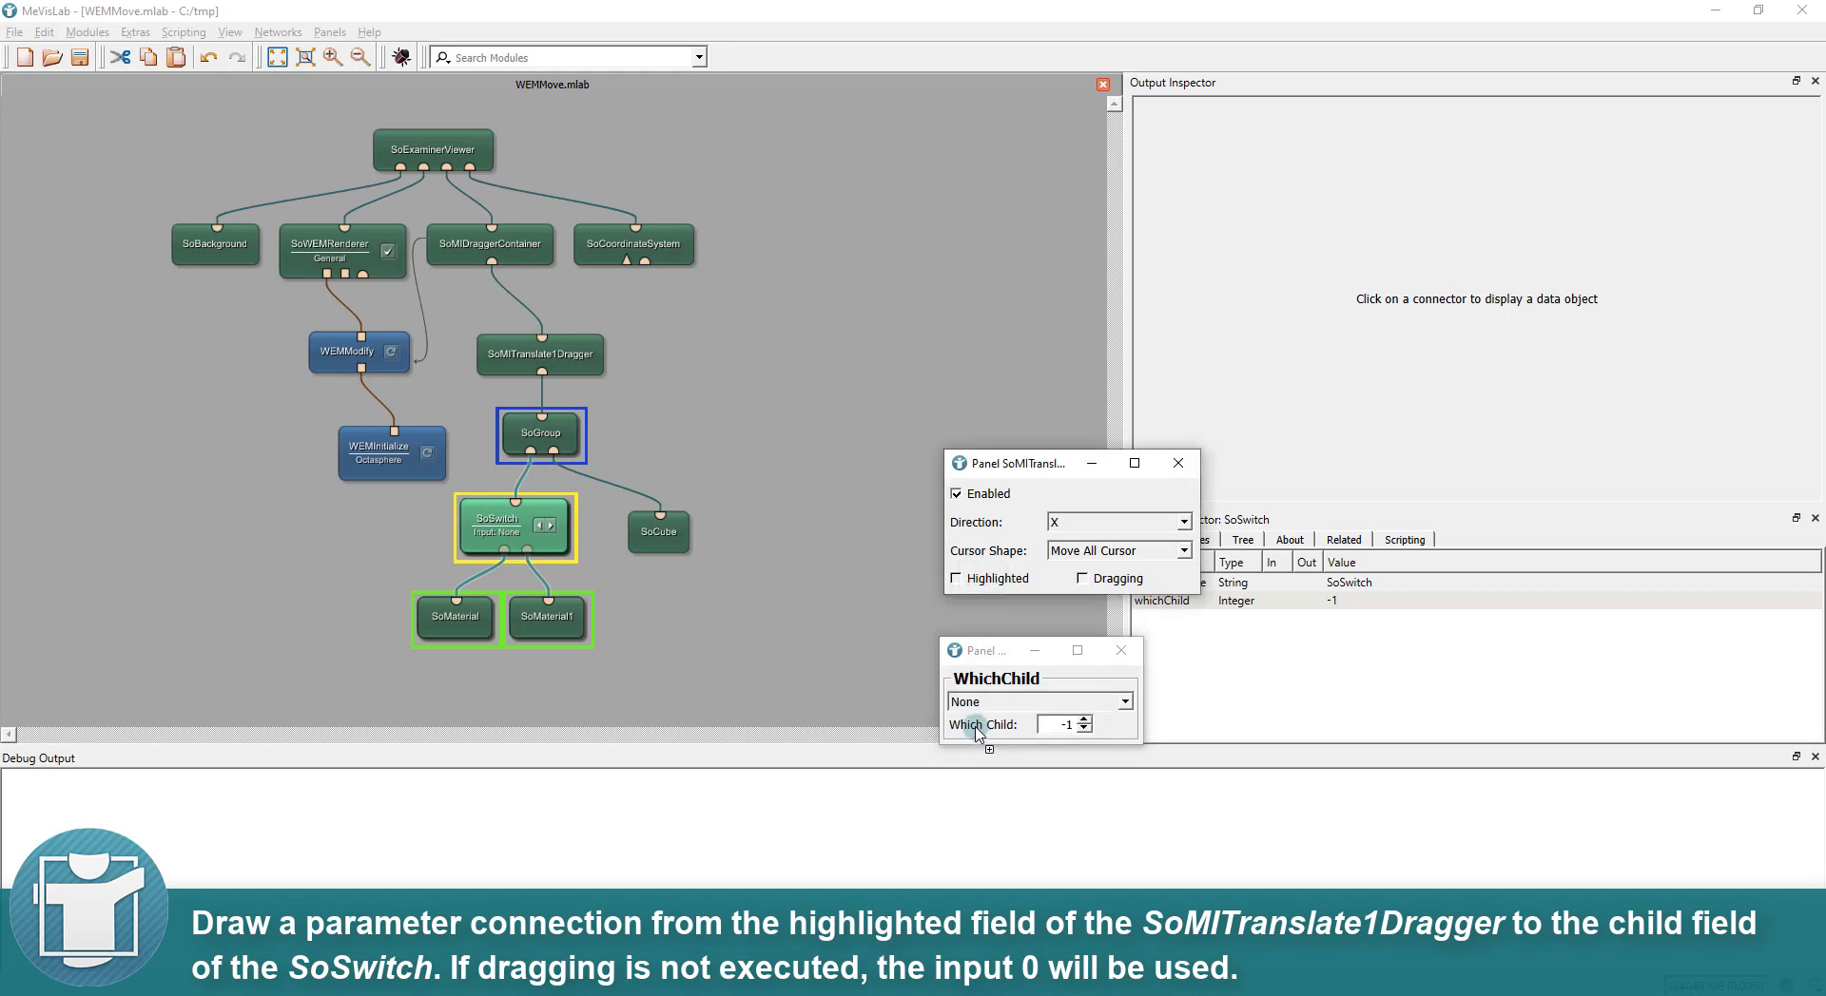
drag(976, 732, 976, 732)
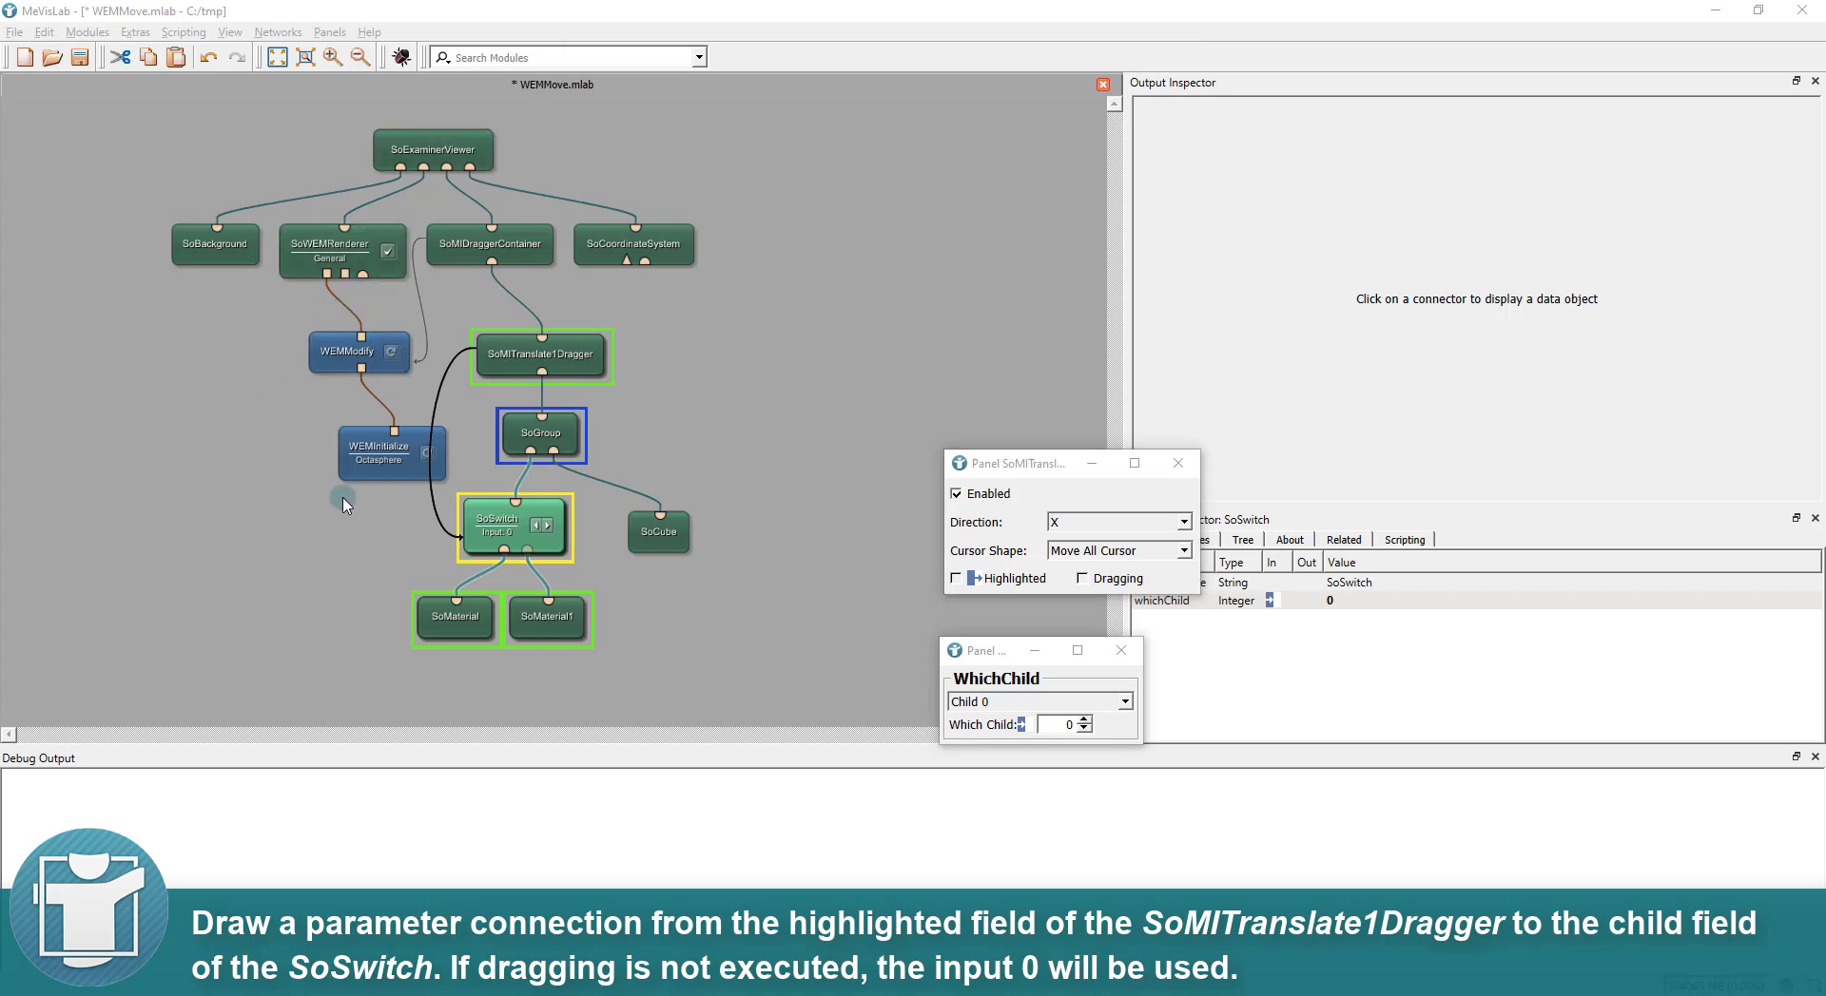
Set the transparency of the first material, SoMaterial, to maximum
double_click(428, 620)
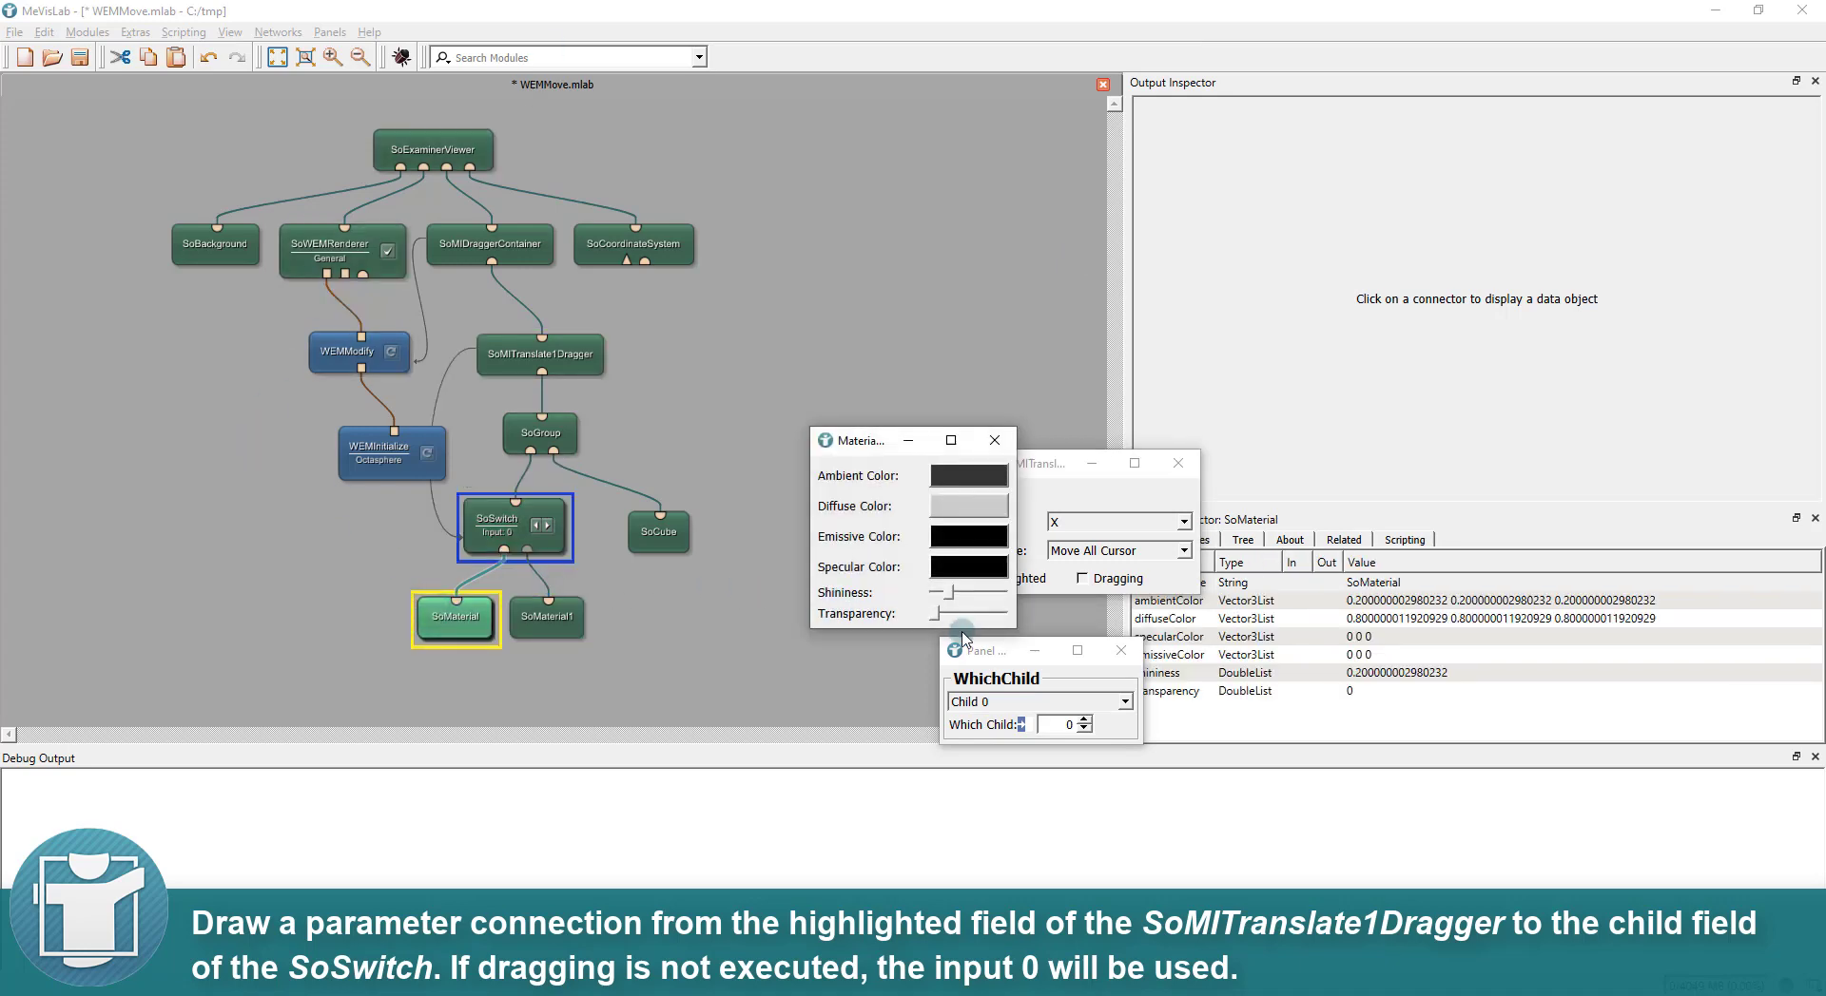
drag(967, 625, 1050, 624)
click(991, 442)
Set the diffuse color of the second material, SoMaterial1, to red (#ff0000) and close its panel
double_click(557, 632)
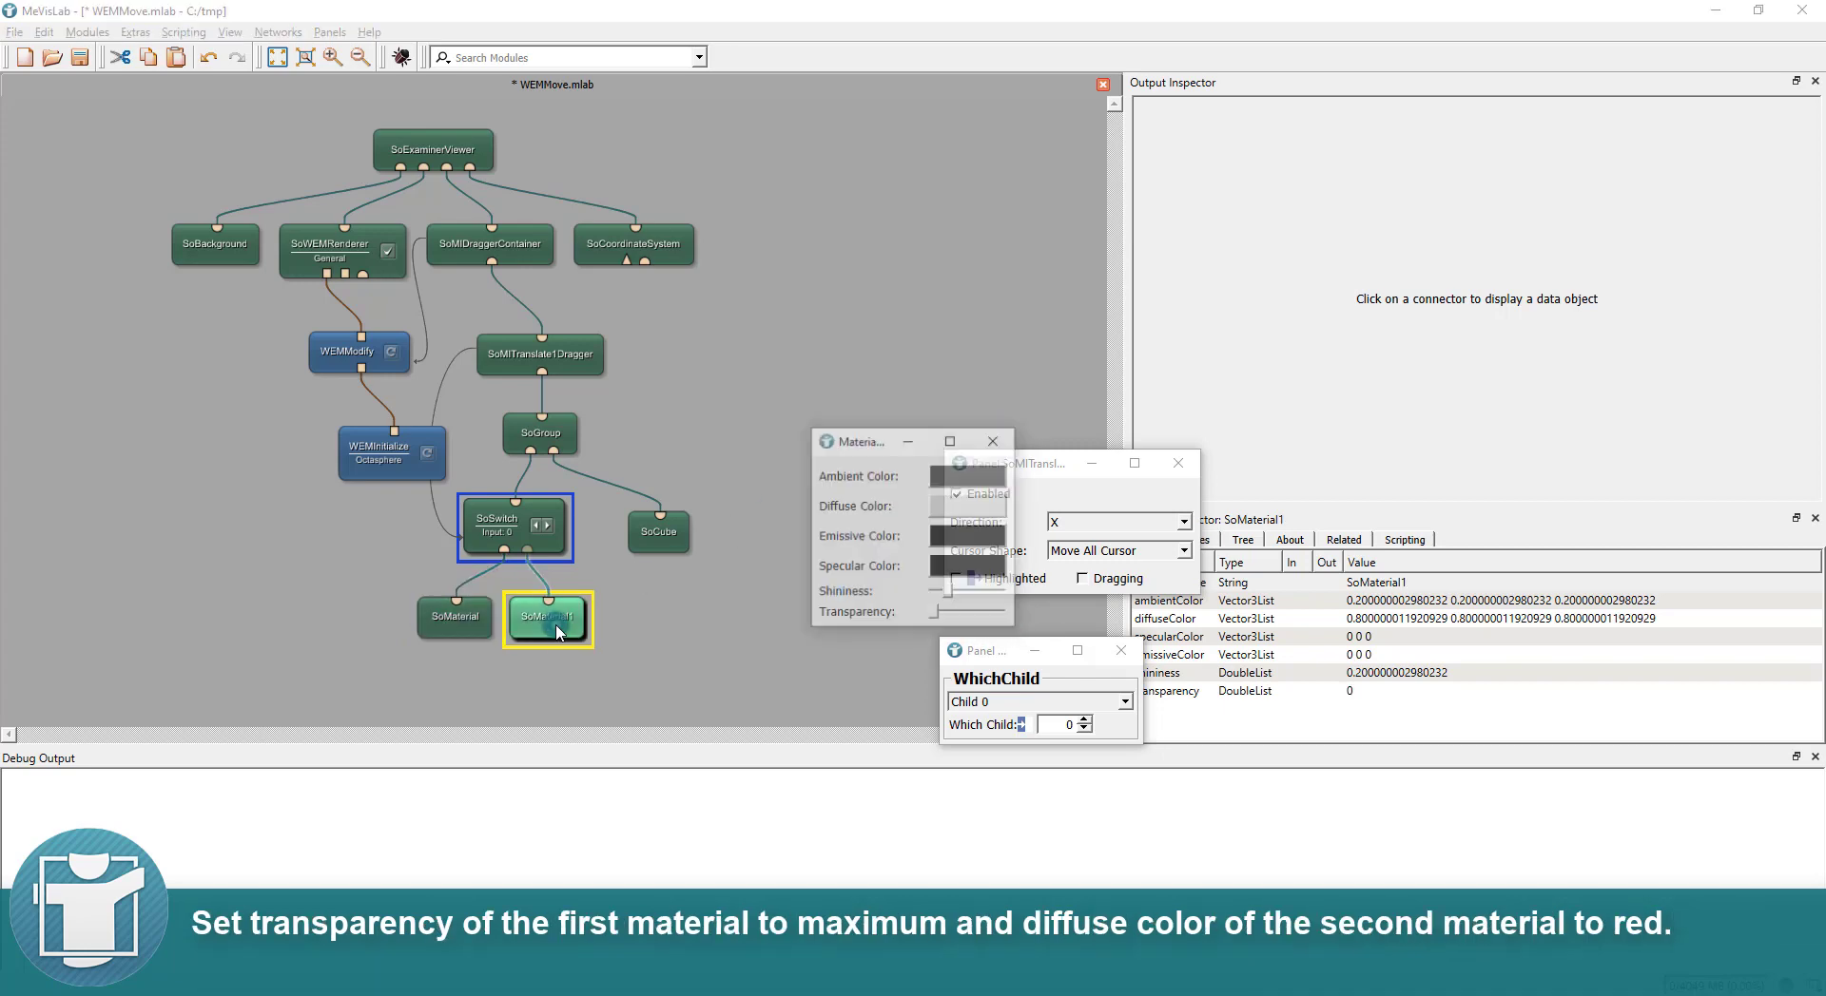
click(938, 515)
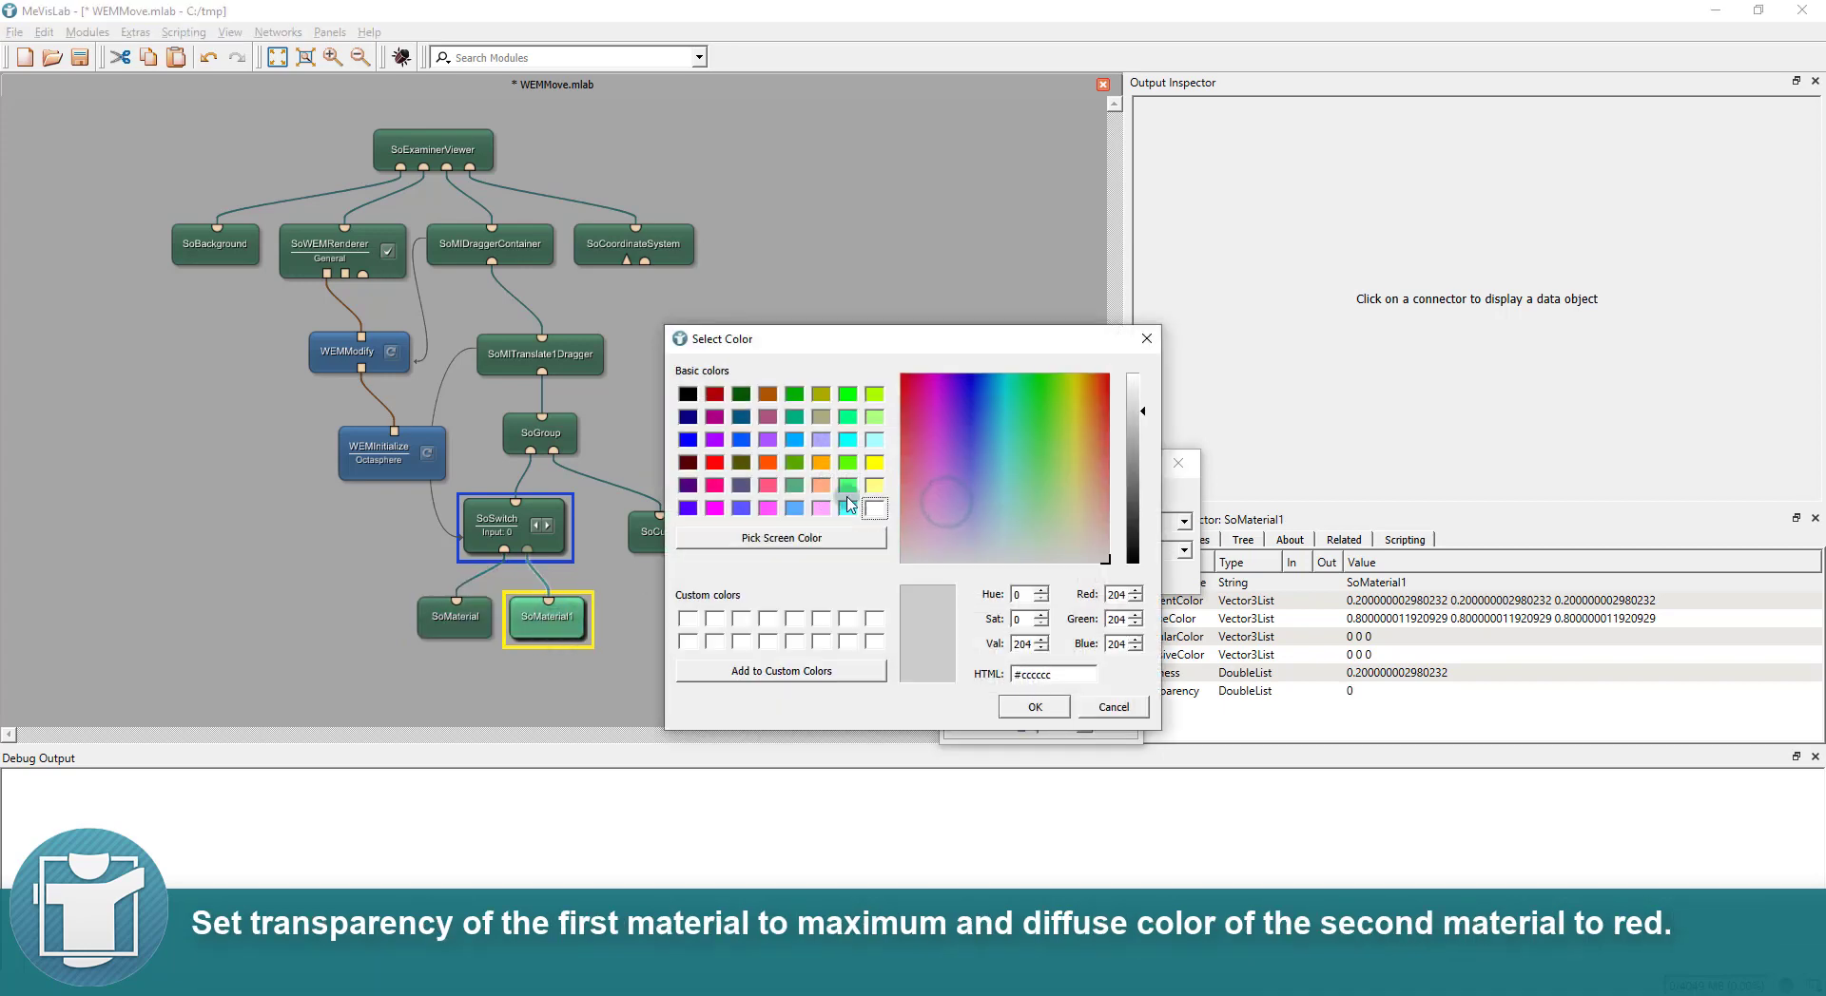
click(715, 463)
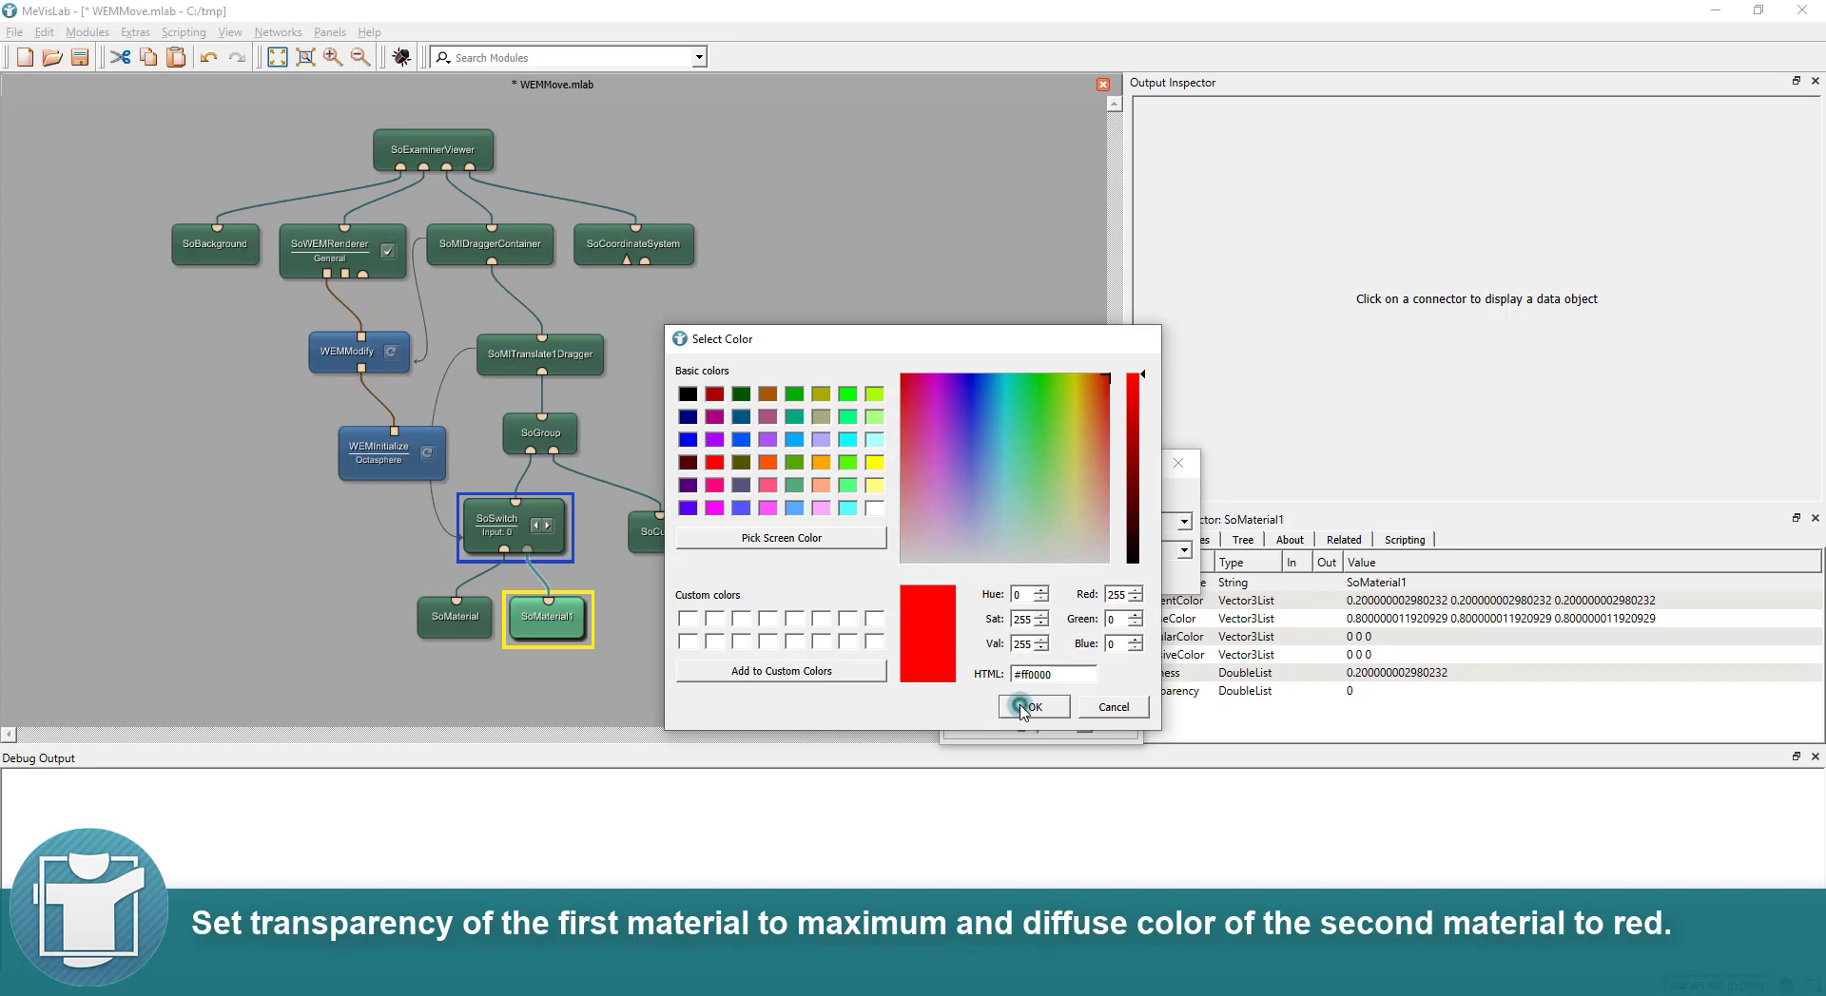
click(1022, 708)
click(995, 440)
Test in the SoExaminerViewer how the plane reacts to hovering and moving it in picking mode
double_click(433, 149)
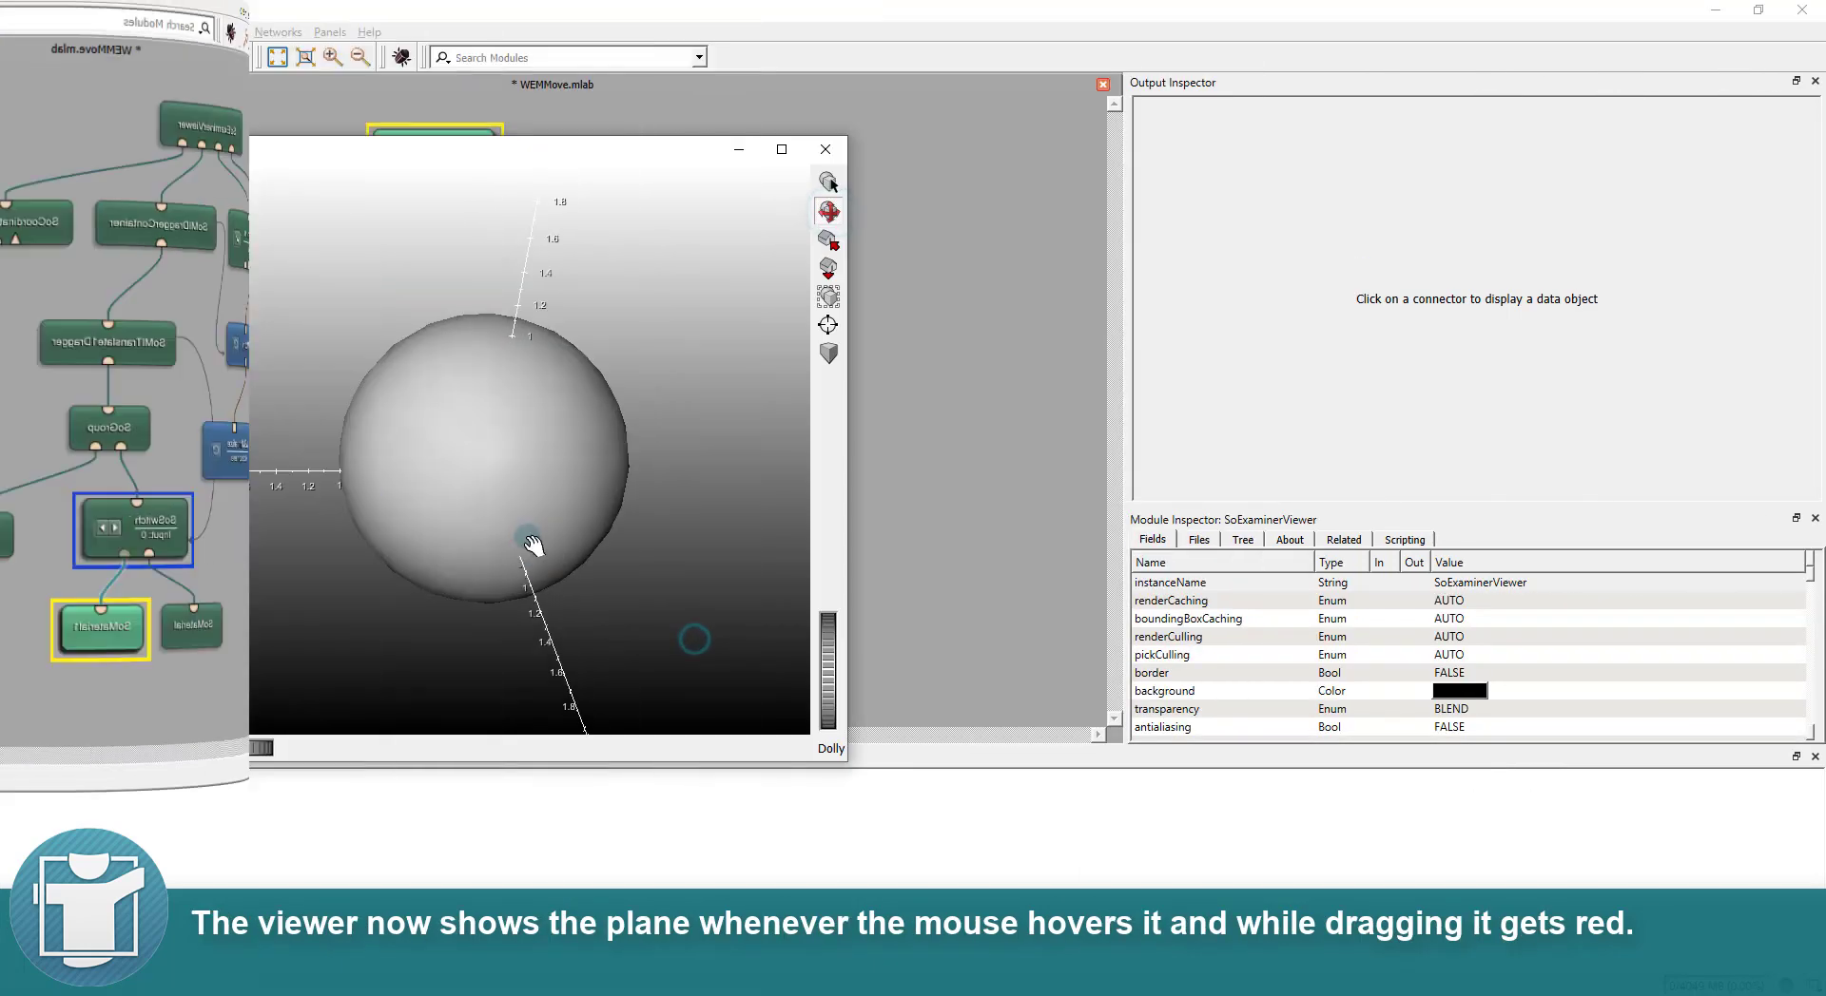
click(829, 184)
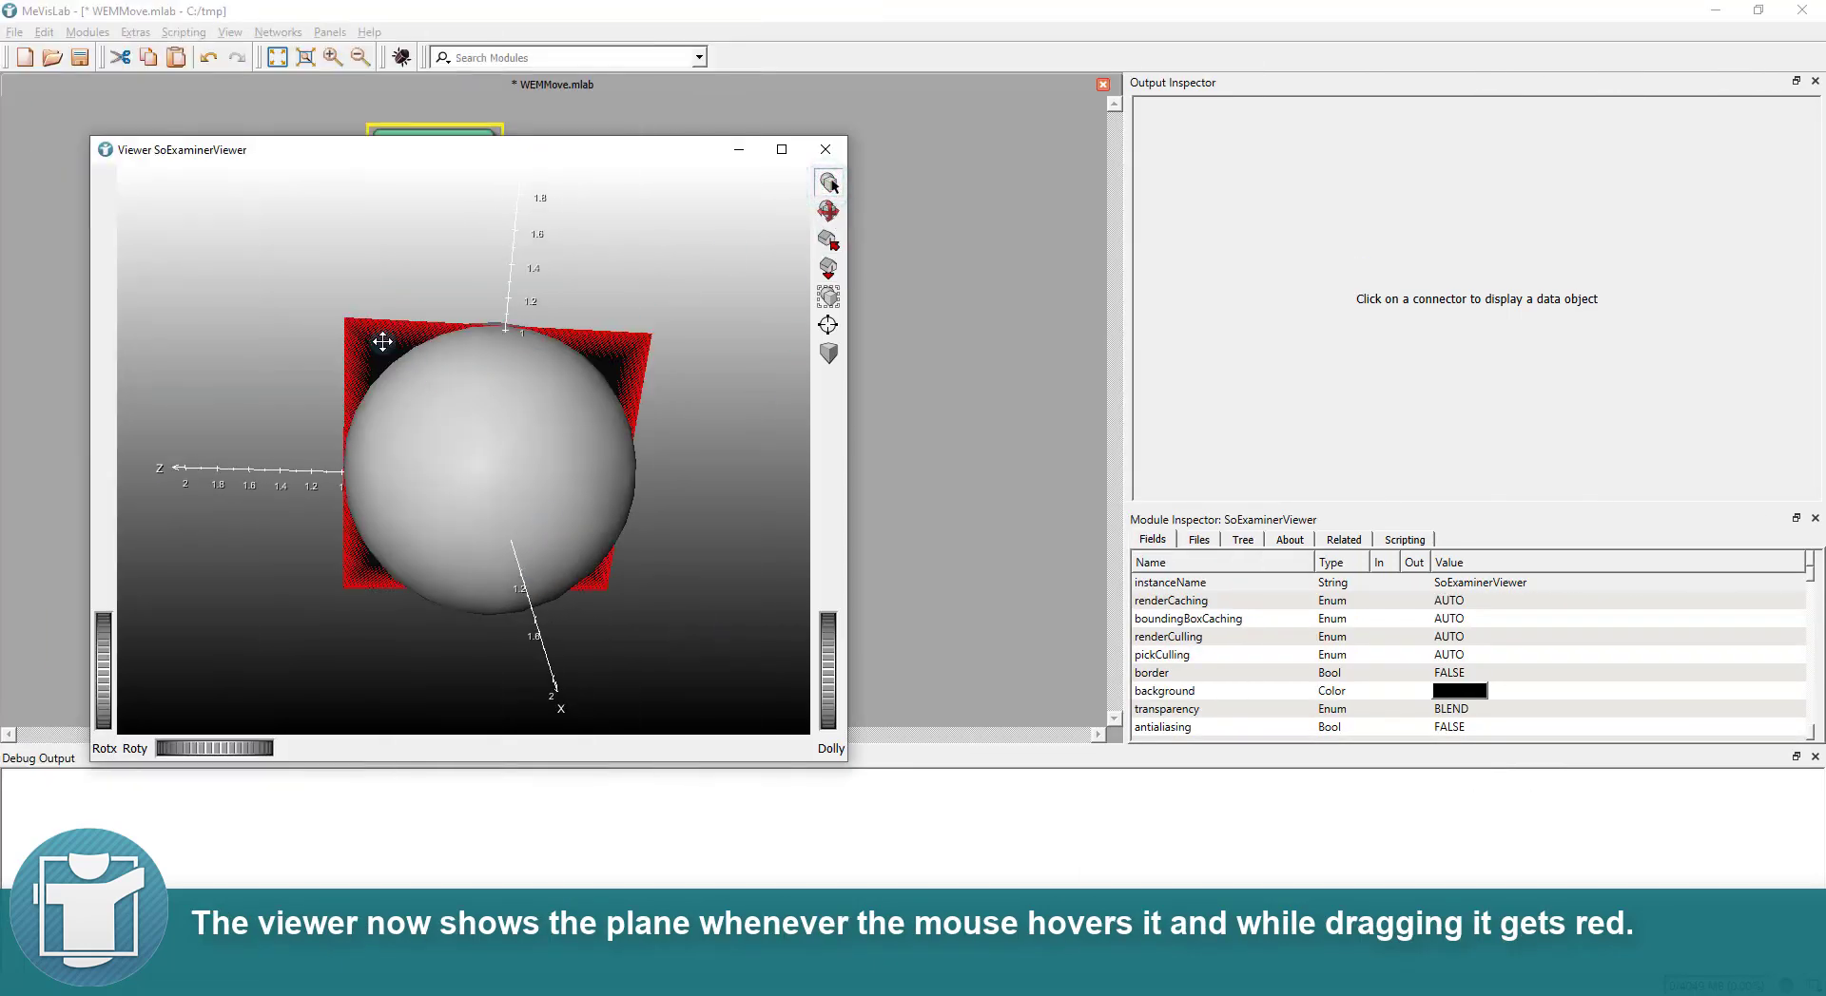
mouse_move(380, 340)
mouse_down()
mouse_move(477, 511)
mouse_move(334, 236)
mouse_move(401, 420)
mouse_move(376, 343)
mouse_up()
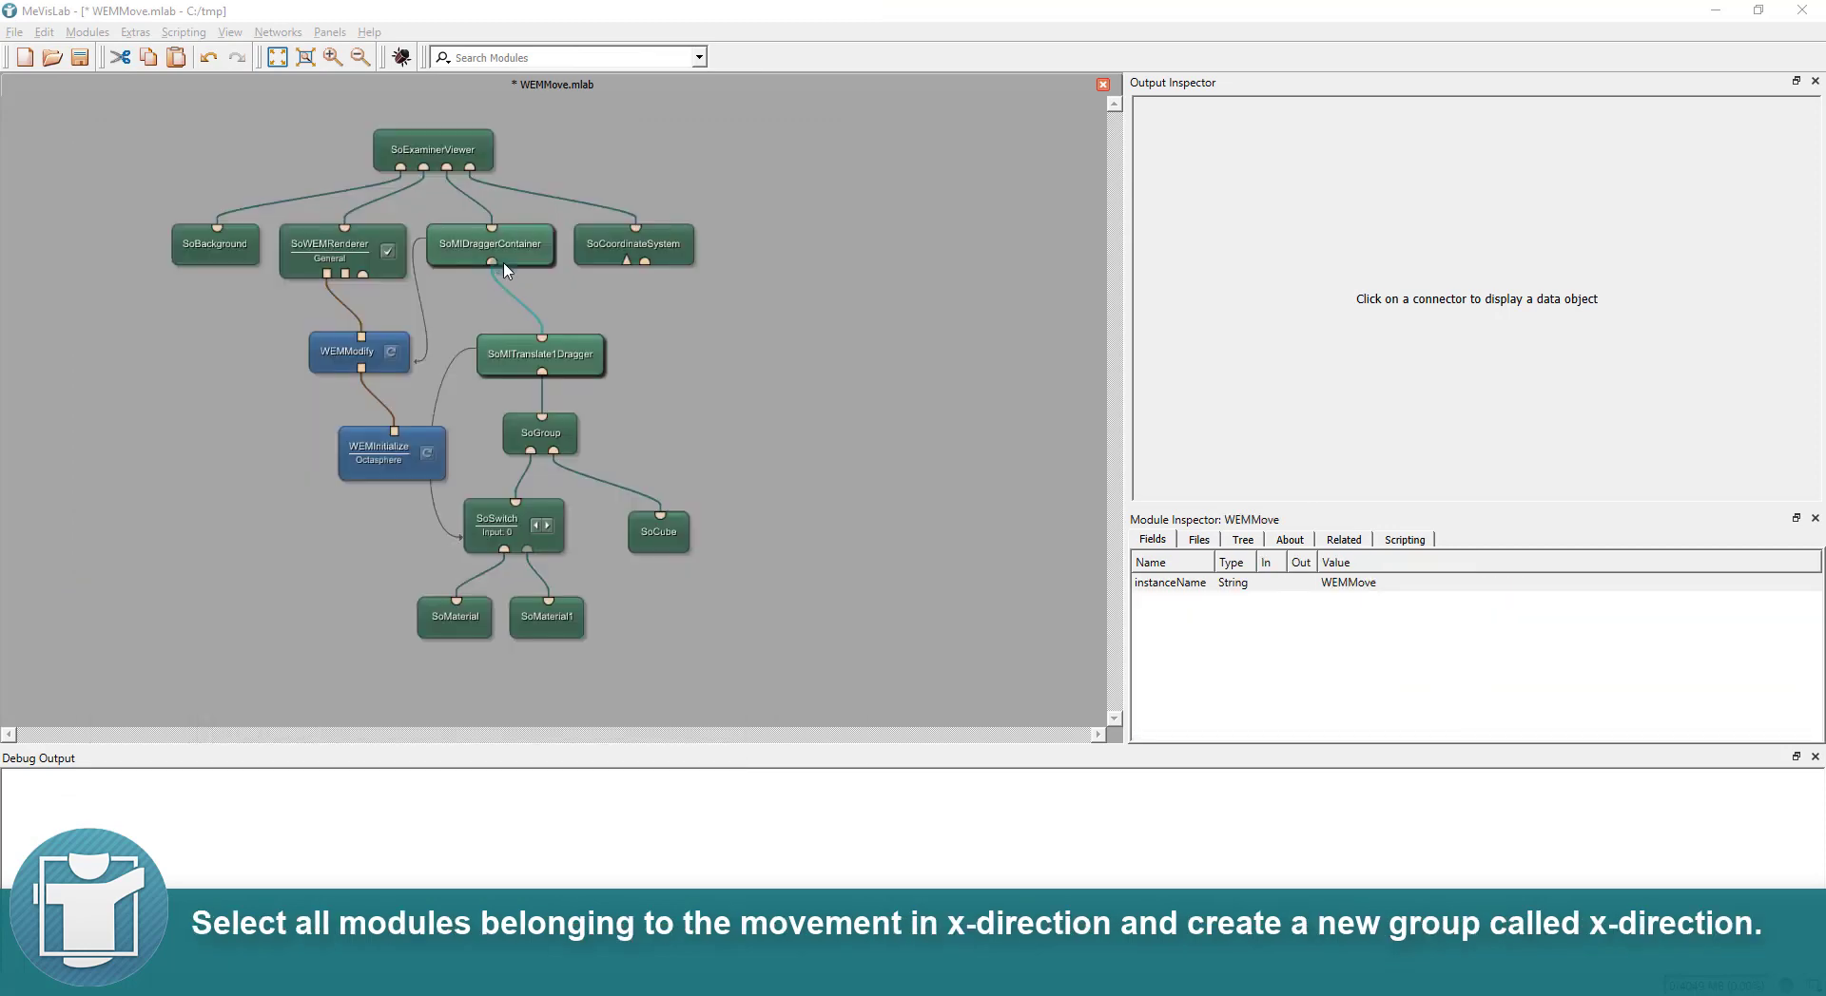
Group SoMIDraggerContainer, SoMITranslate1Dragger, SoGroup, SoSwitch, SoMaterial, SoMaterial1 and SoCube in a new group named x-direction
click(491, 244)
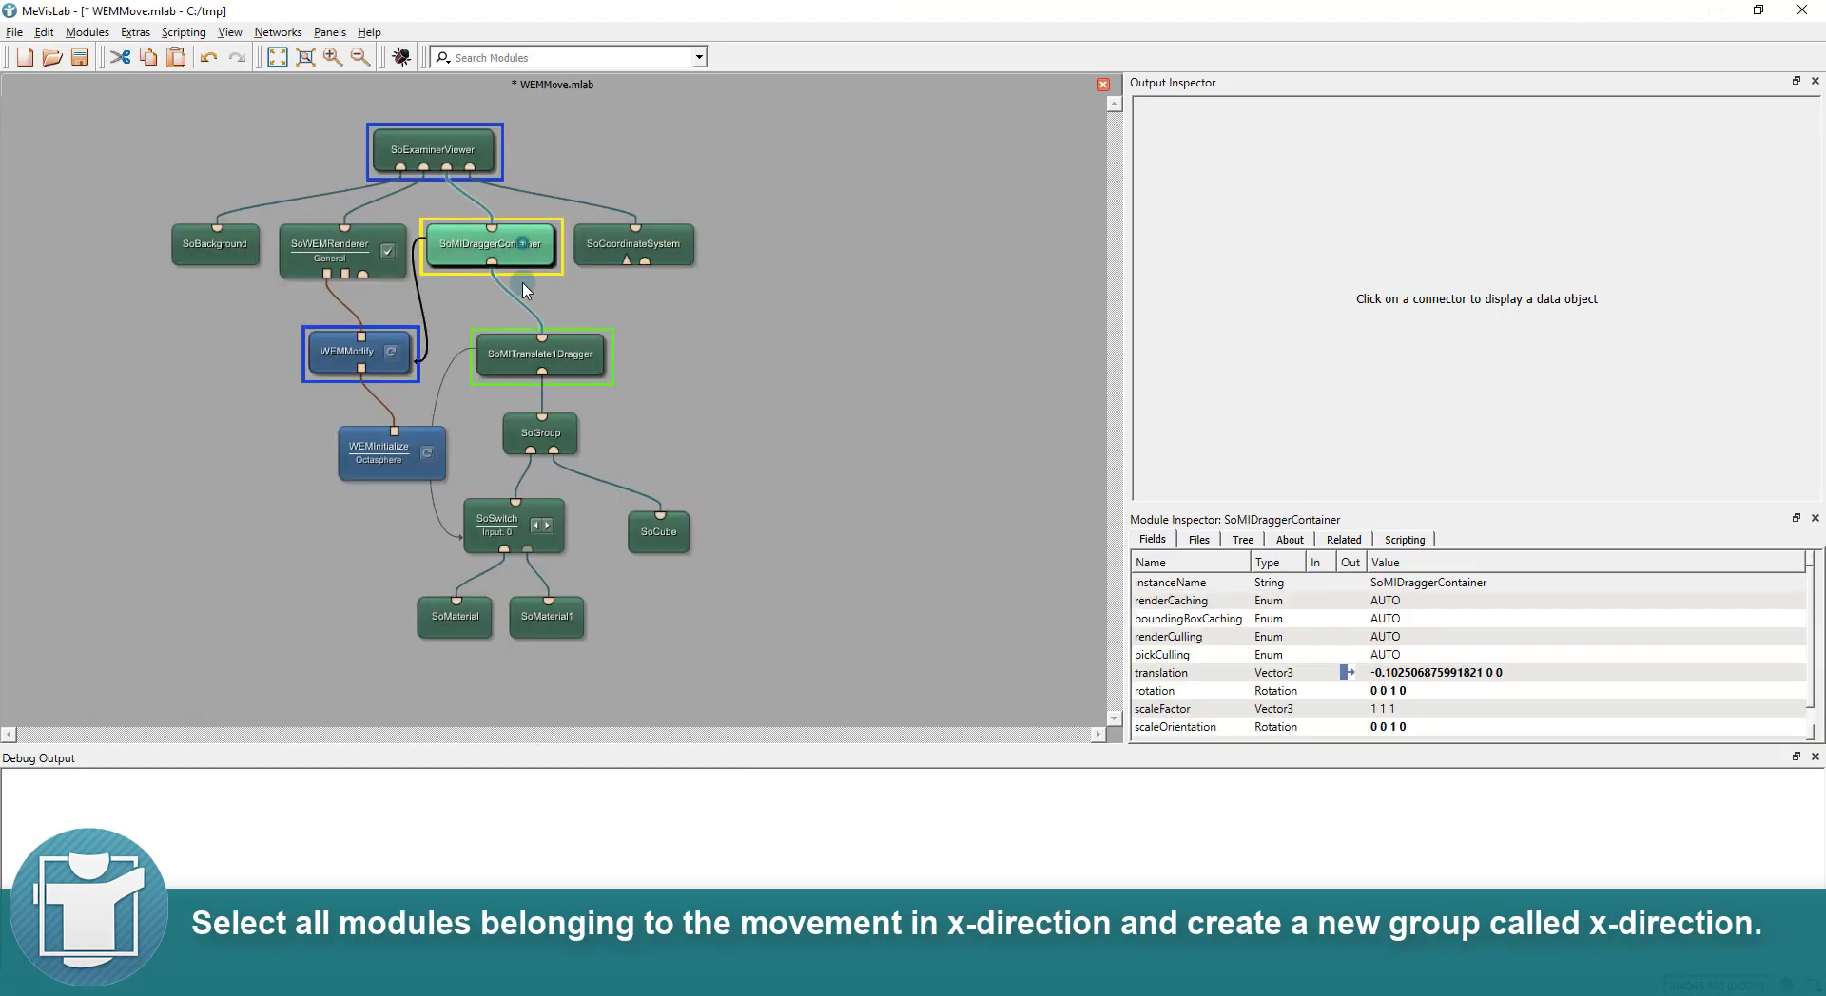
ctrl+click(532, 354)
ctrl+click(571, 436)
ctrl+click(514, 528)
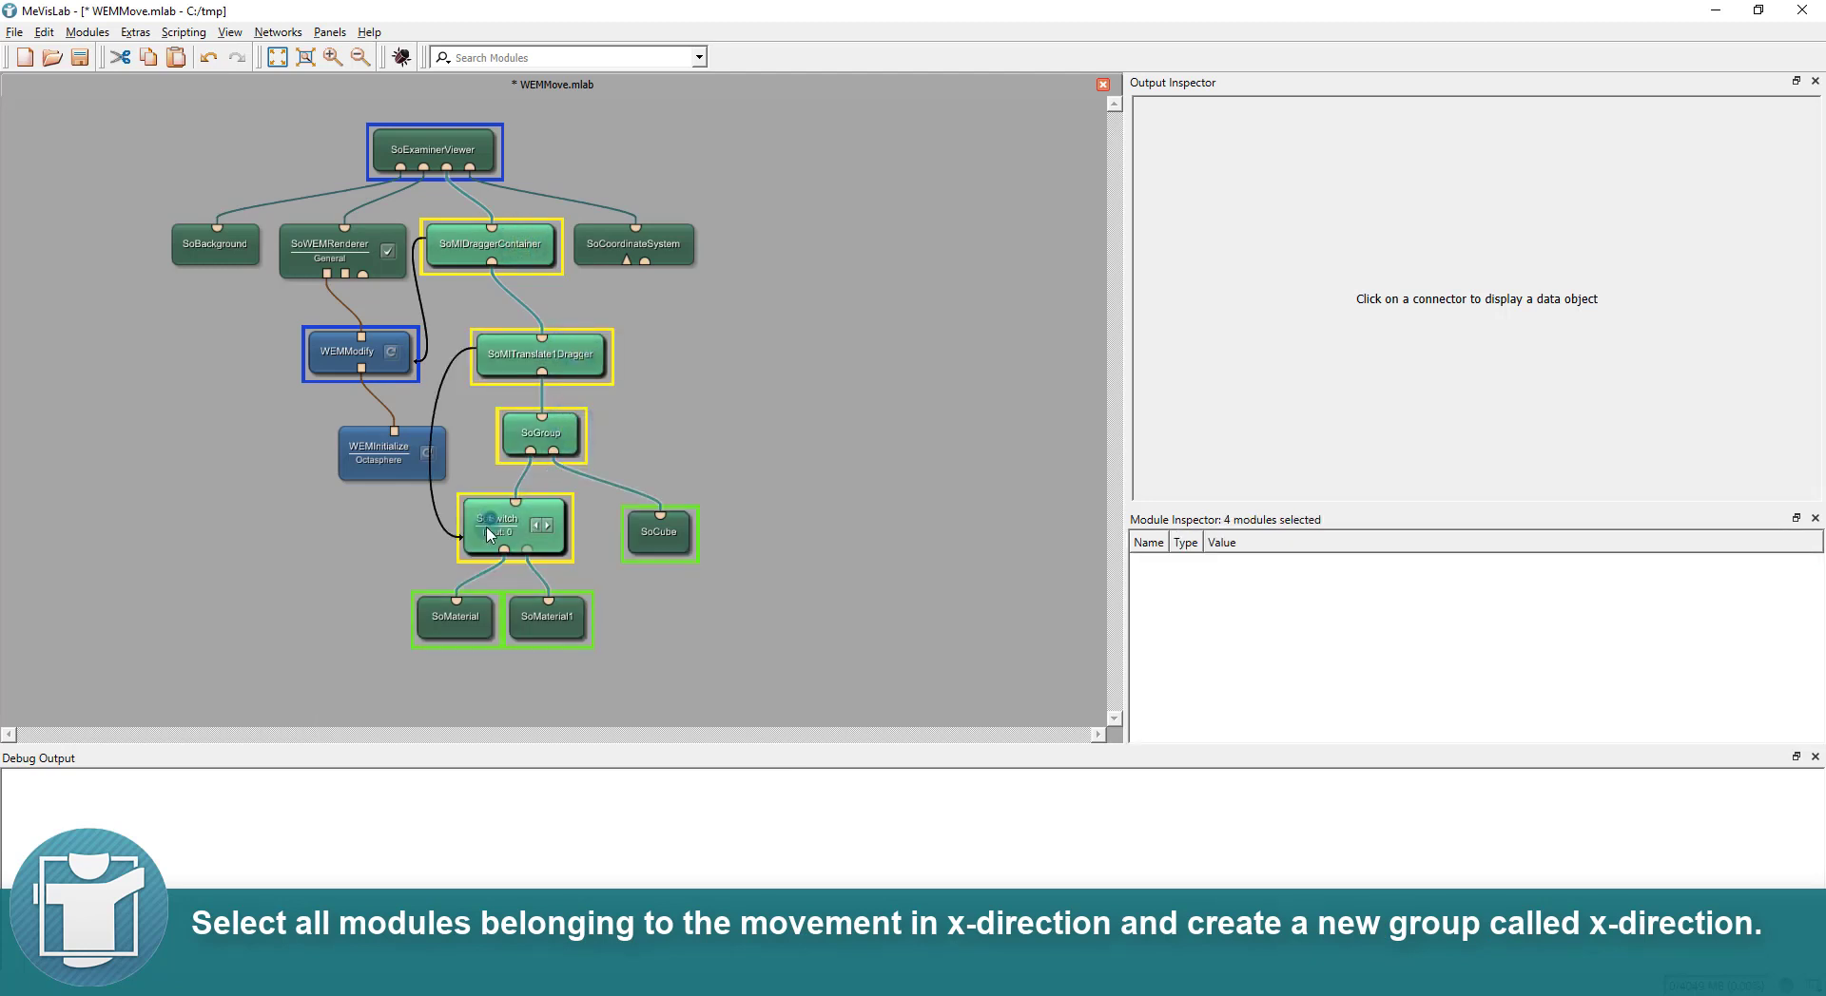
ctrl+click(455, 618)
ctrl+click(552, 631)
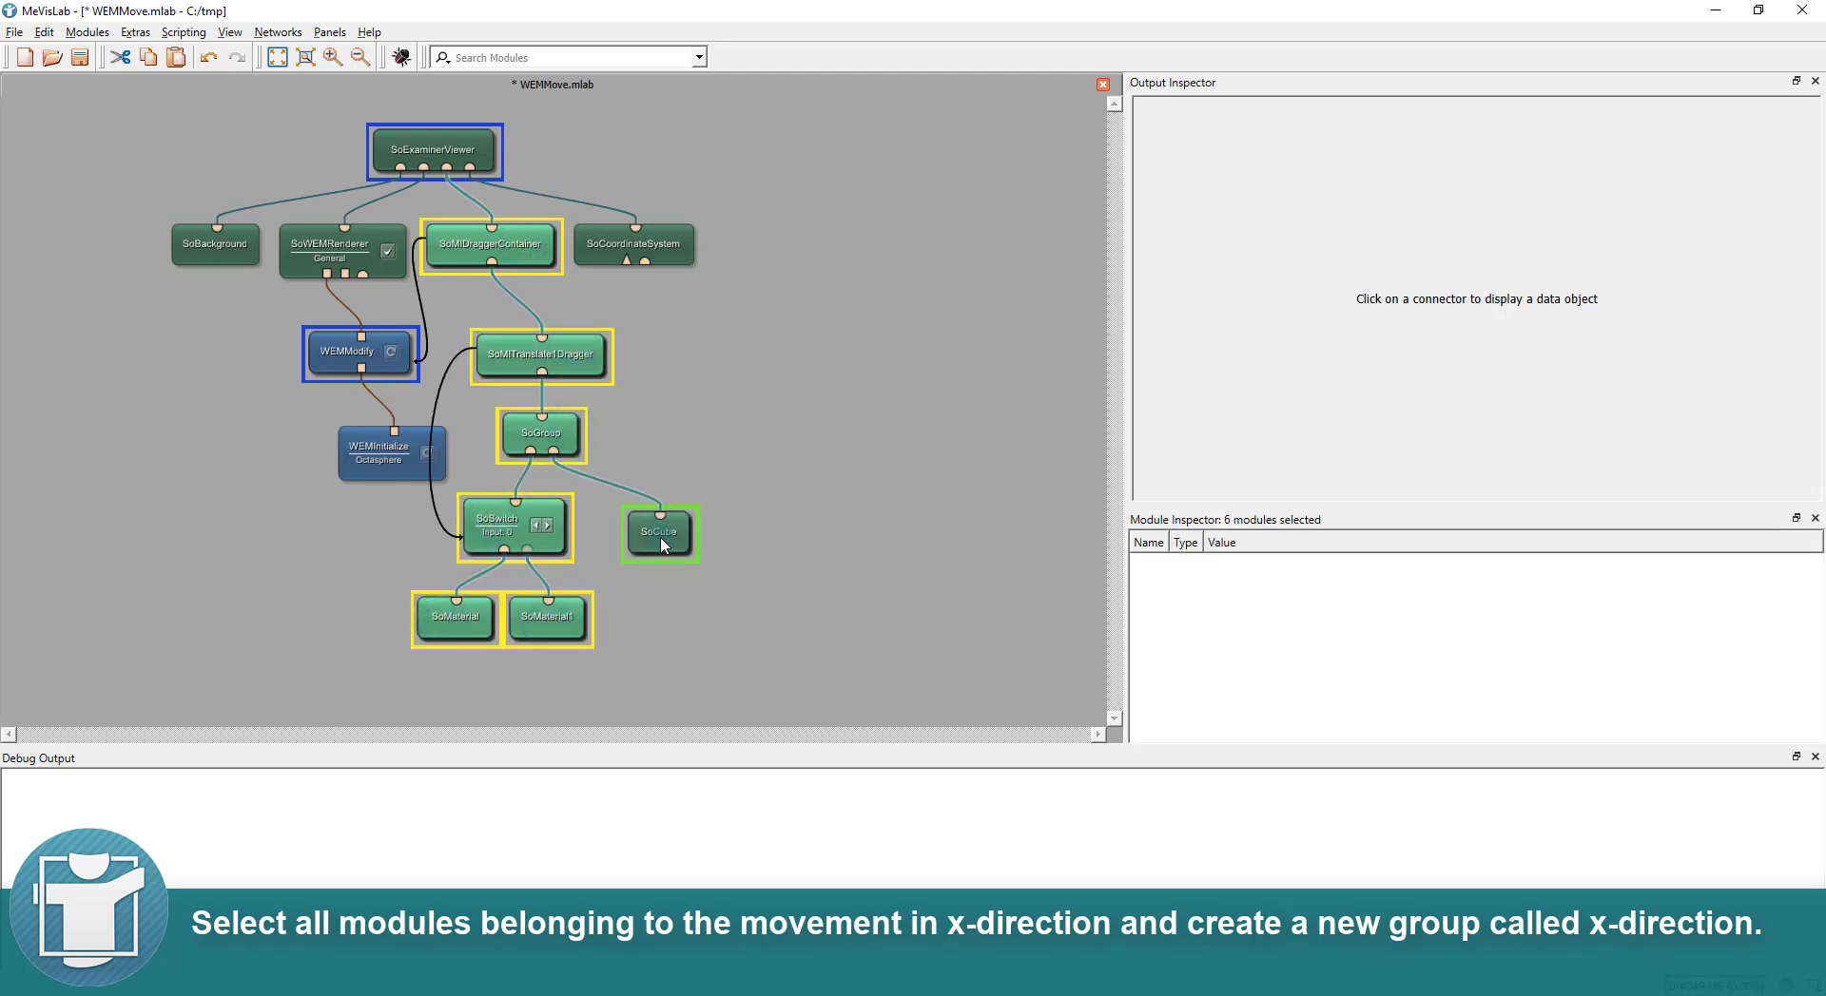
ctrl+click(661, 537)
right_click(663, 542)
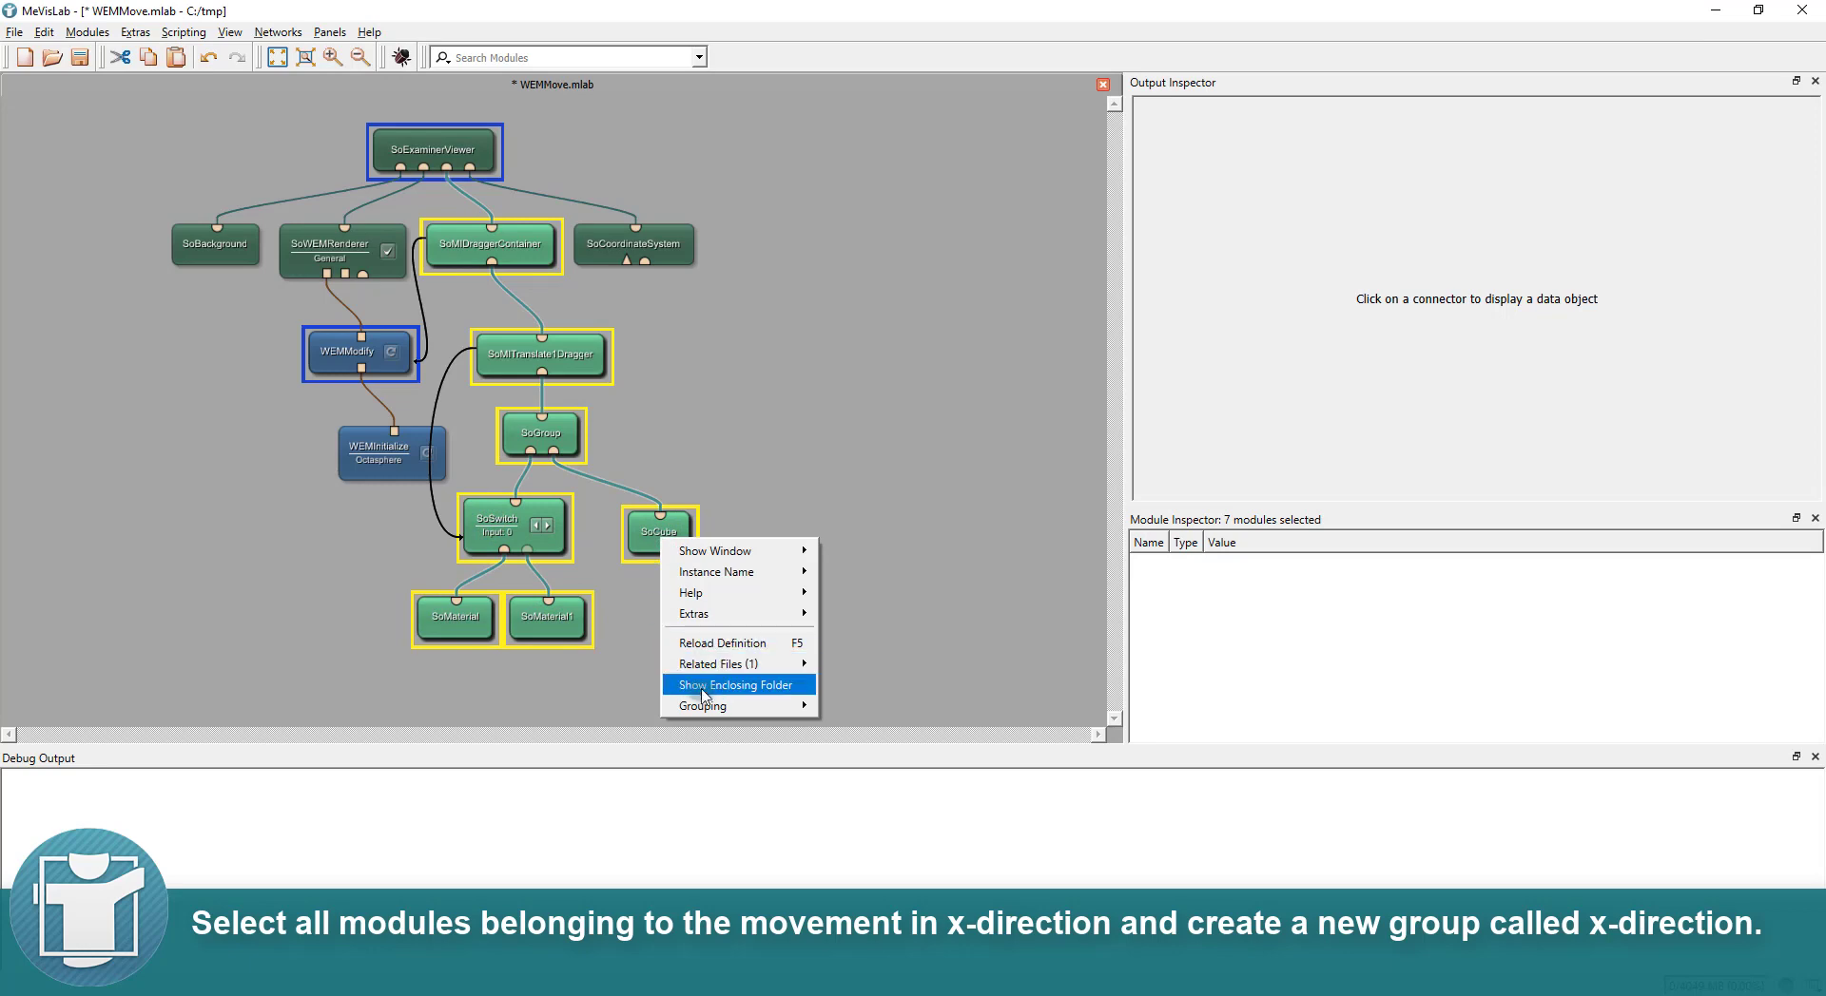
mouse_move(723, 706)
click(892, 704)
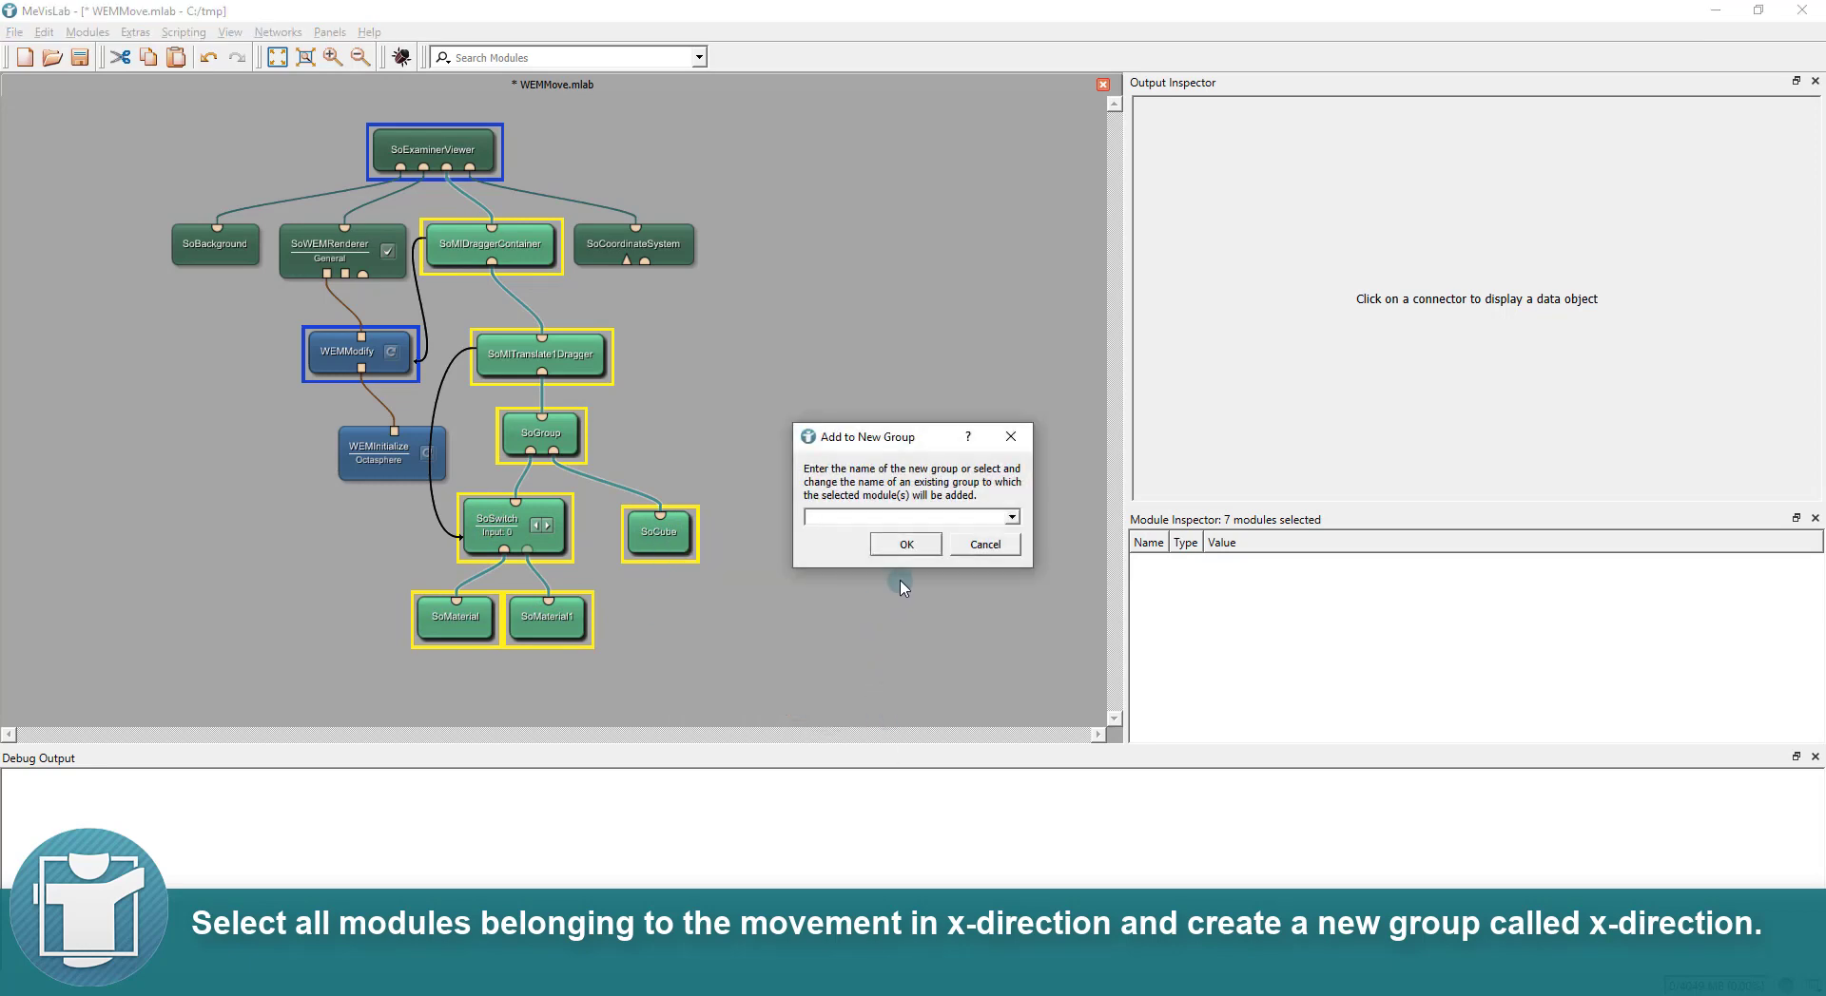
text(x-directio)
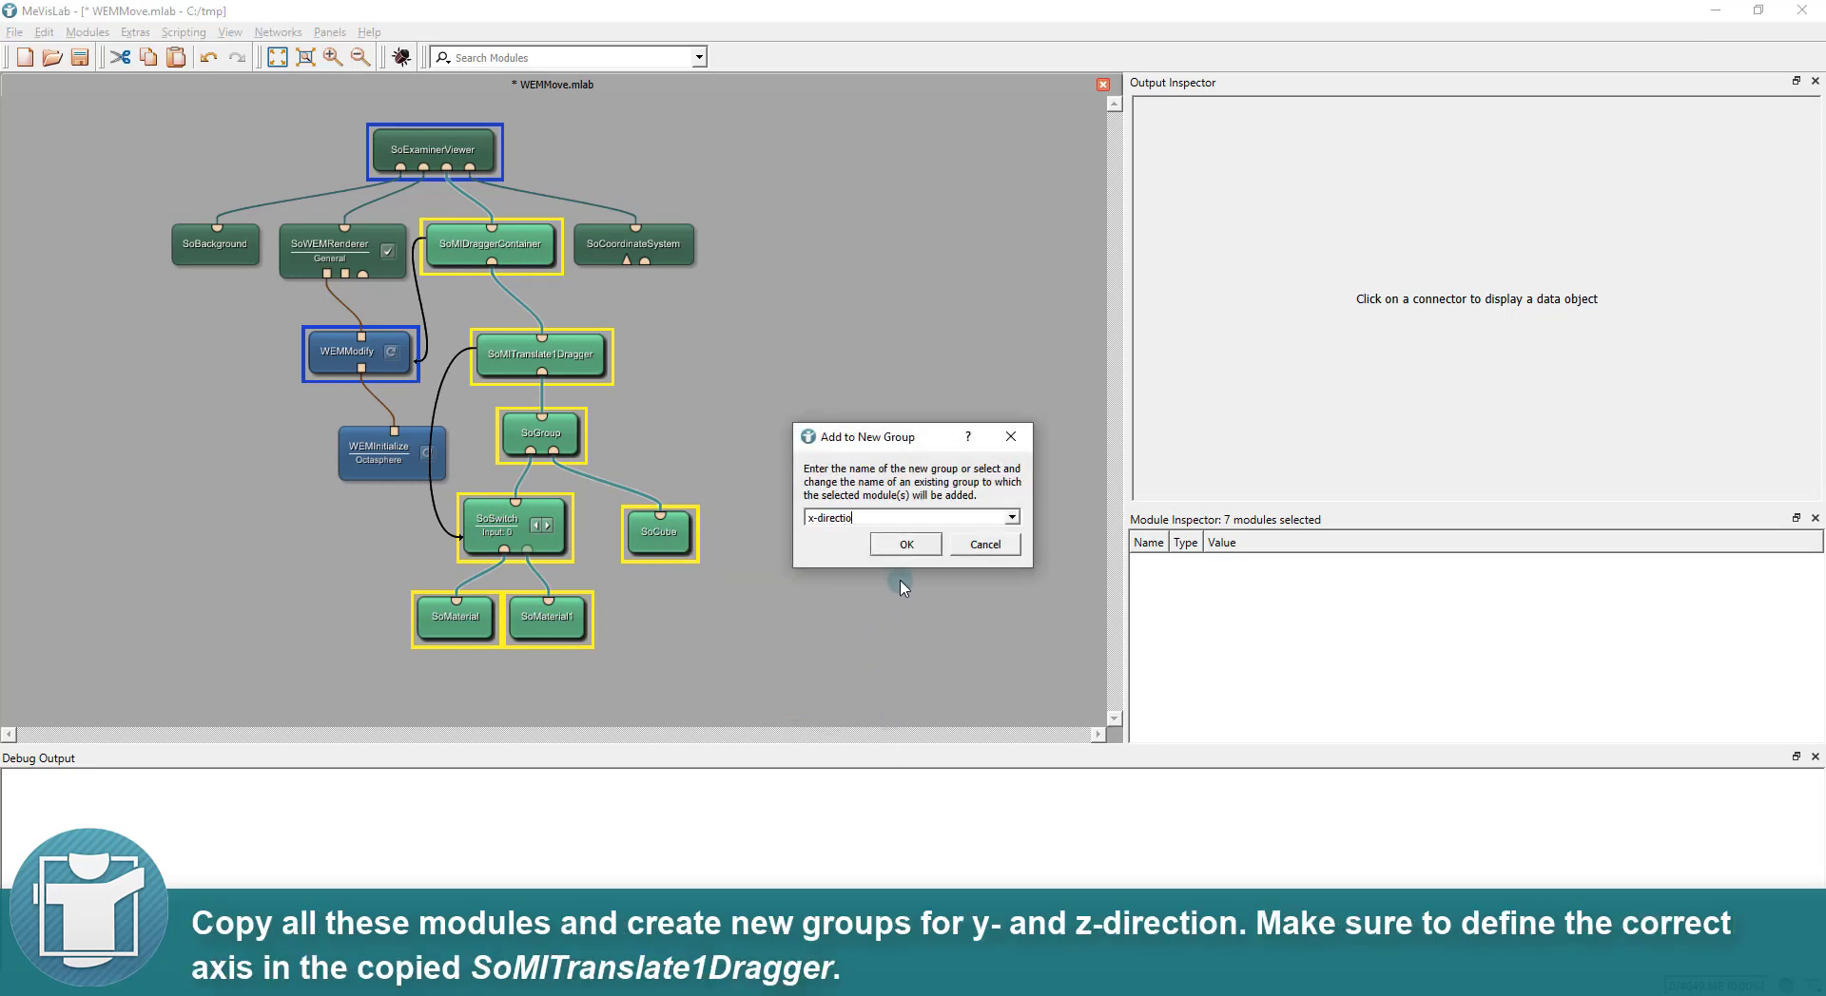
text(n)
key(Return)
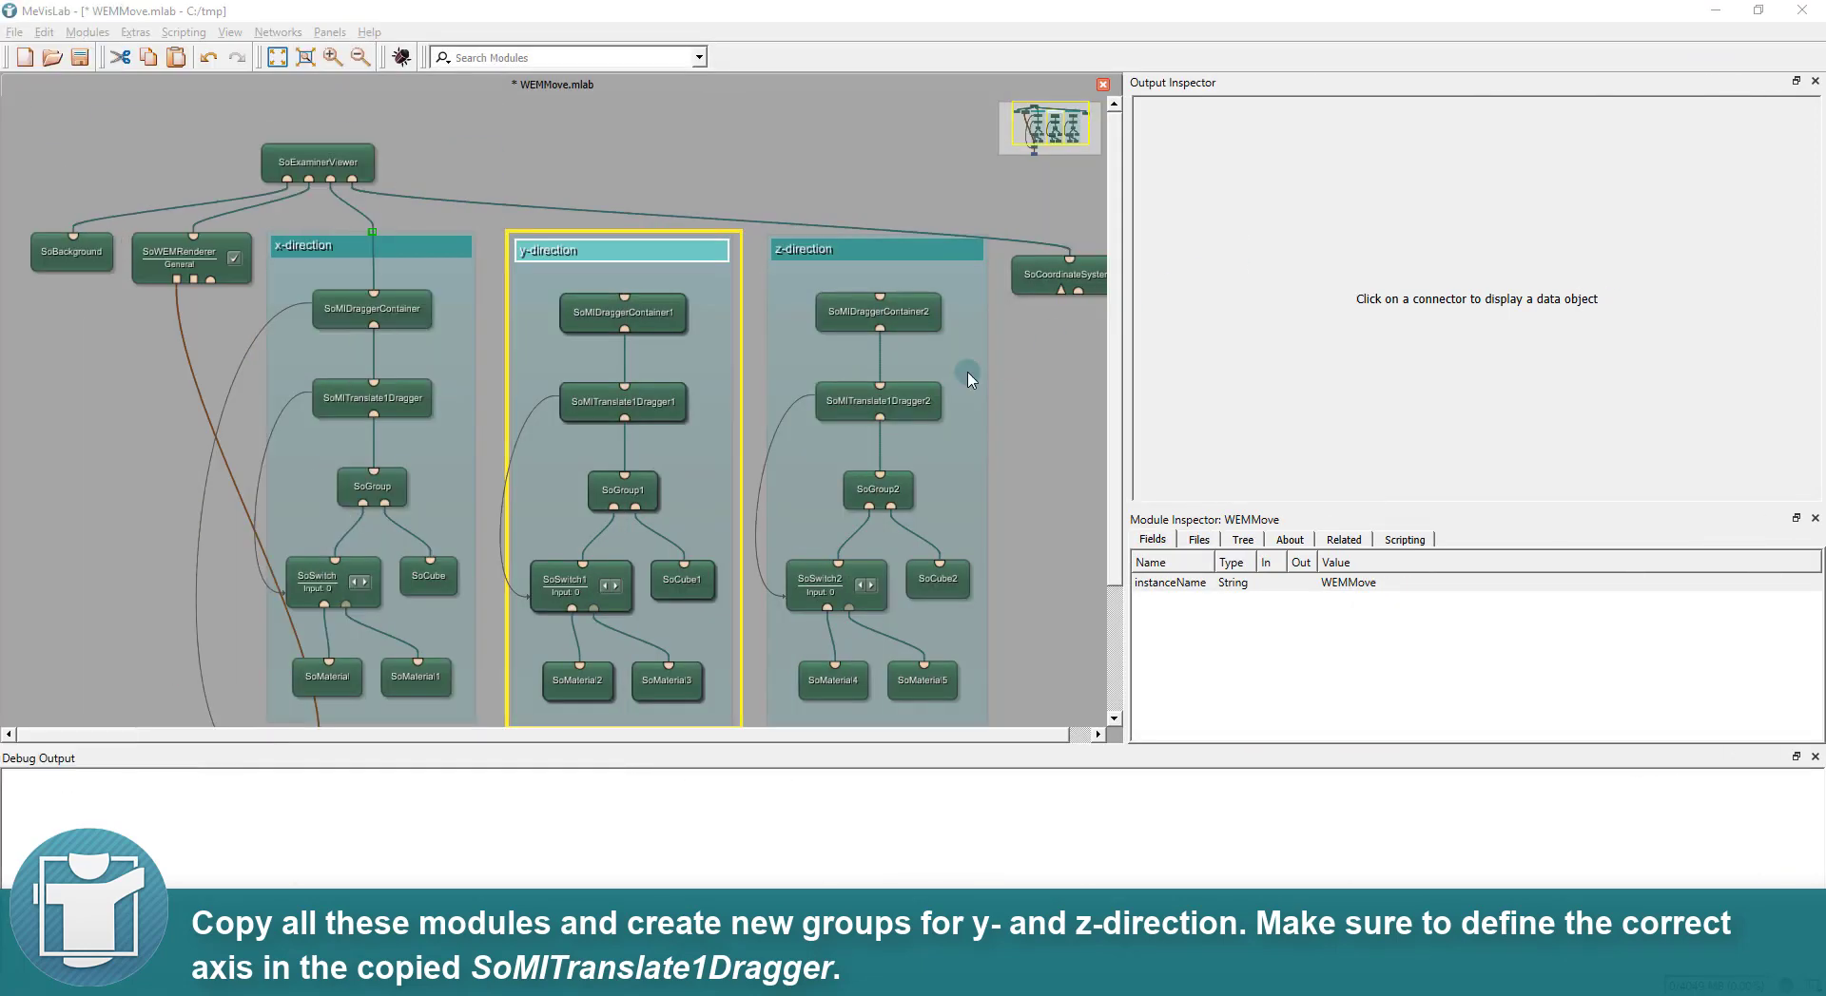
Set the direction of SoMITranslate1Dragger1 in the y-direction group to Y and close its panel
double_click(668, 407)
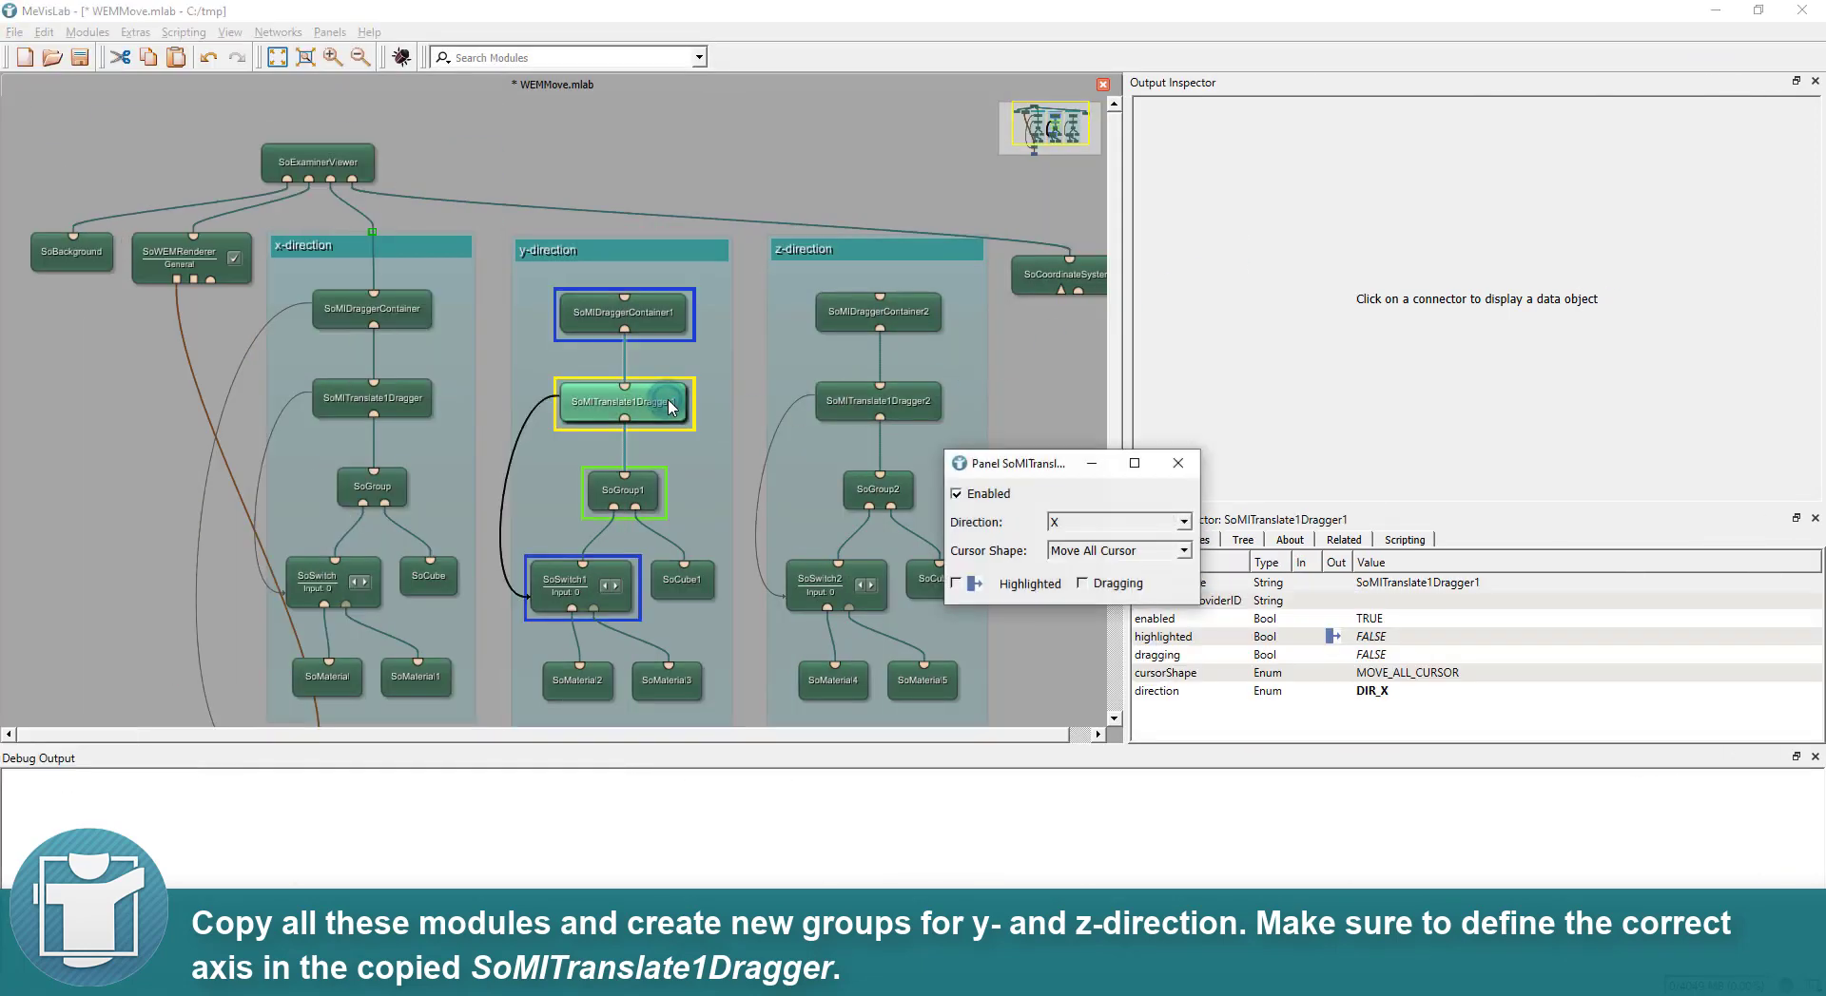
click(1063, 522)
click(1067, 559)
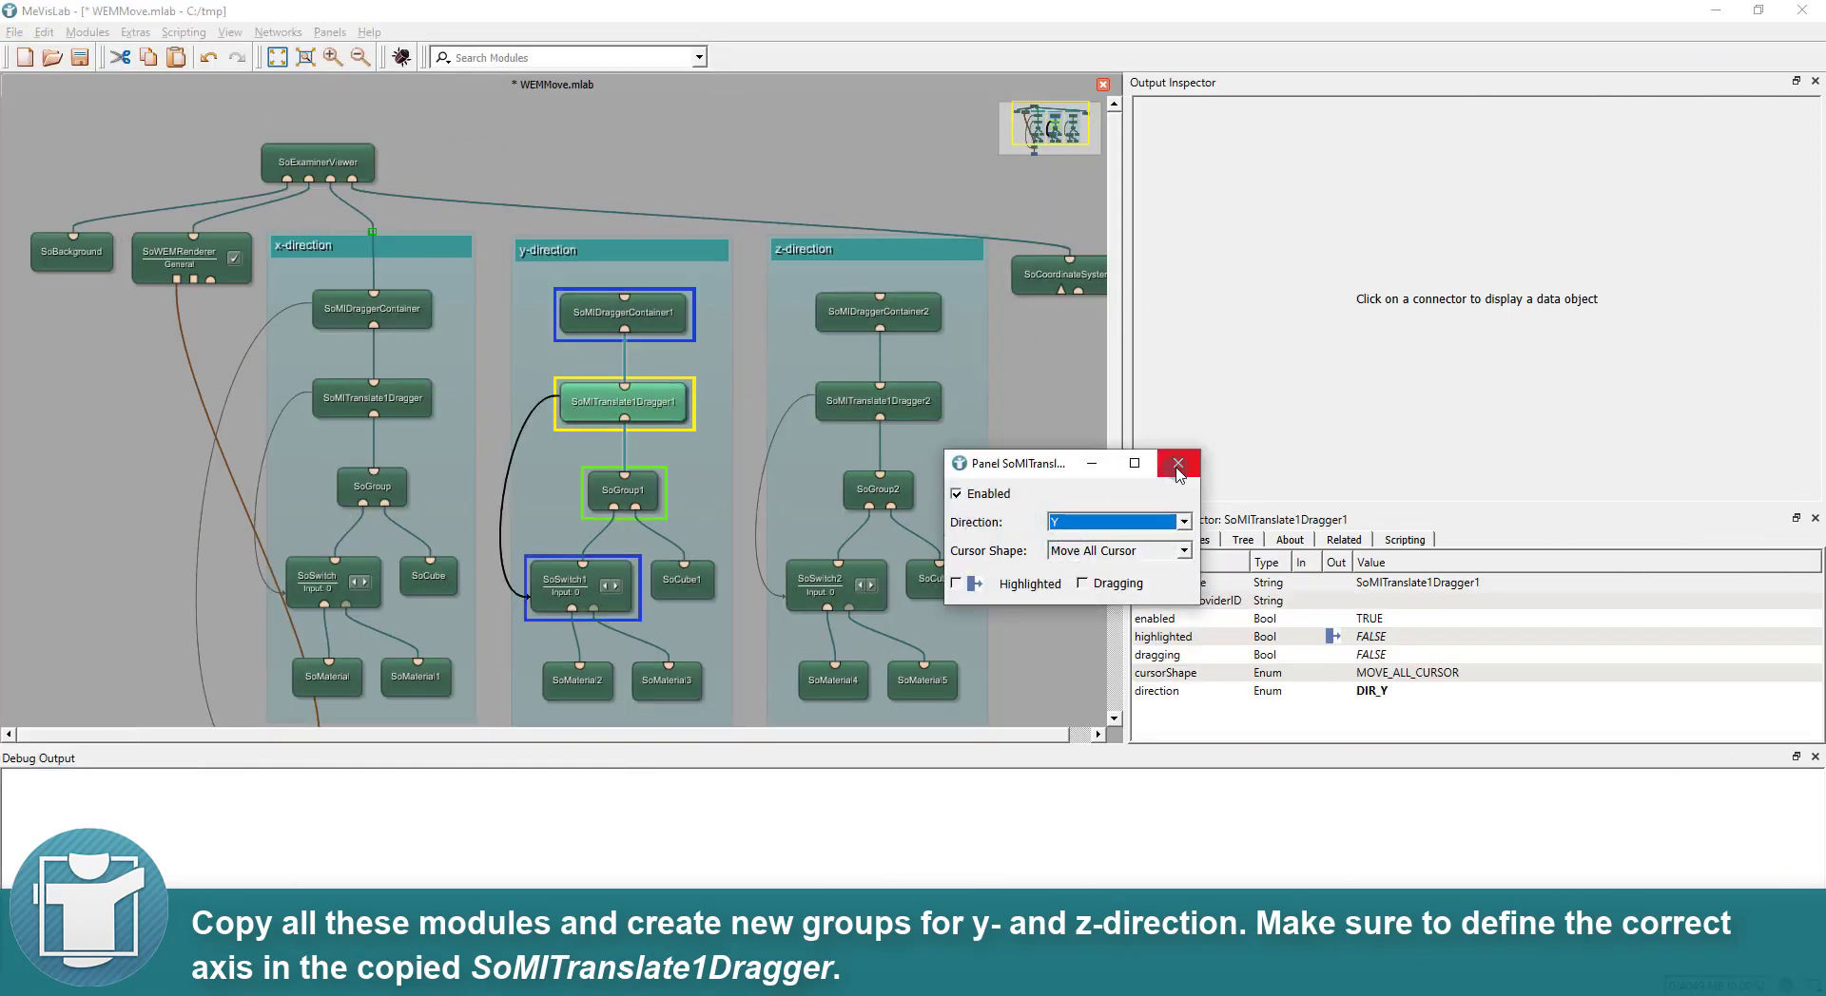
click(1177, 463)
Set the direction of SoMITranslate1Dragger2 in the z-direction group to Z and close its panel
double_click(913, 392)
click(1054, 522)
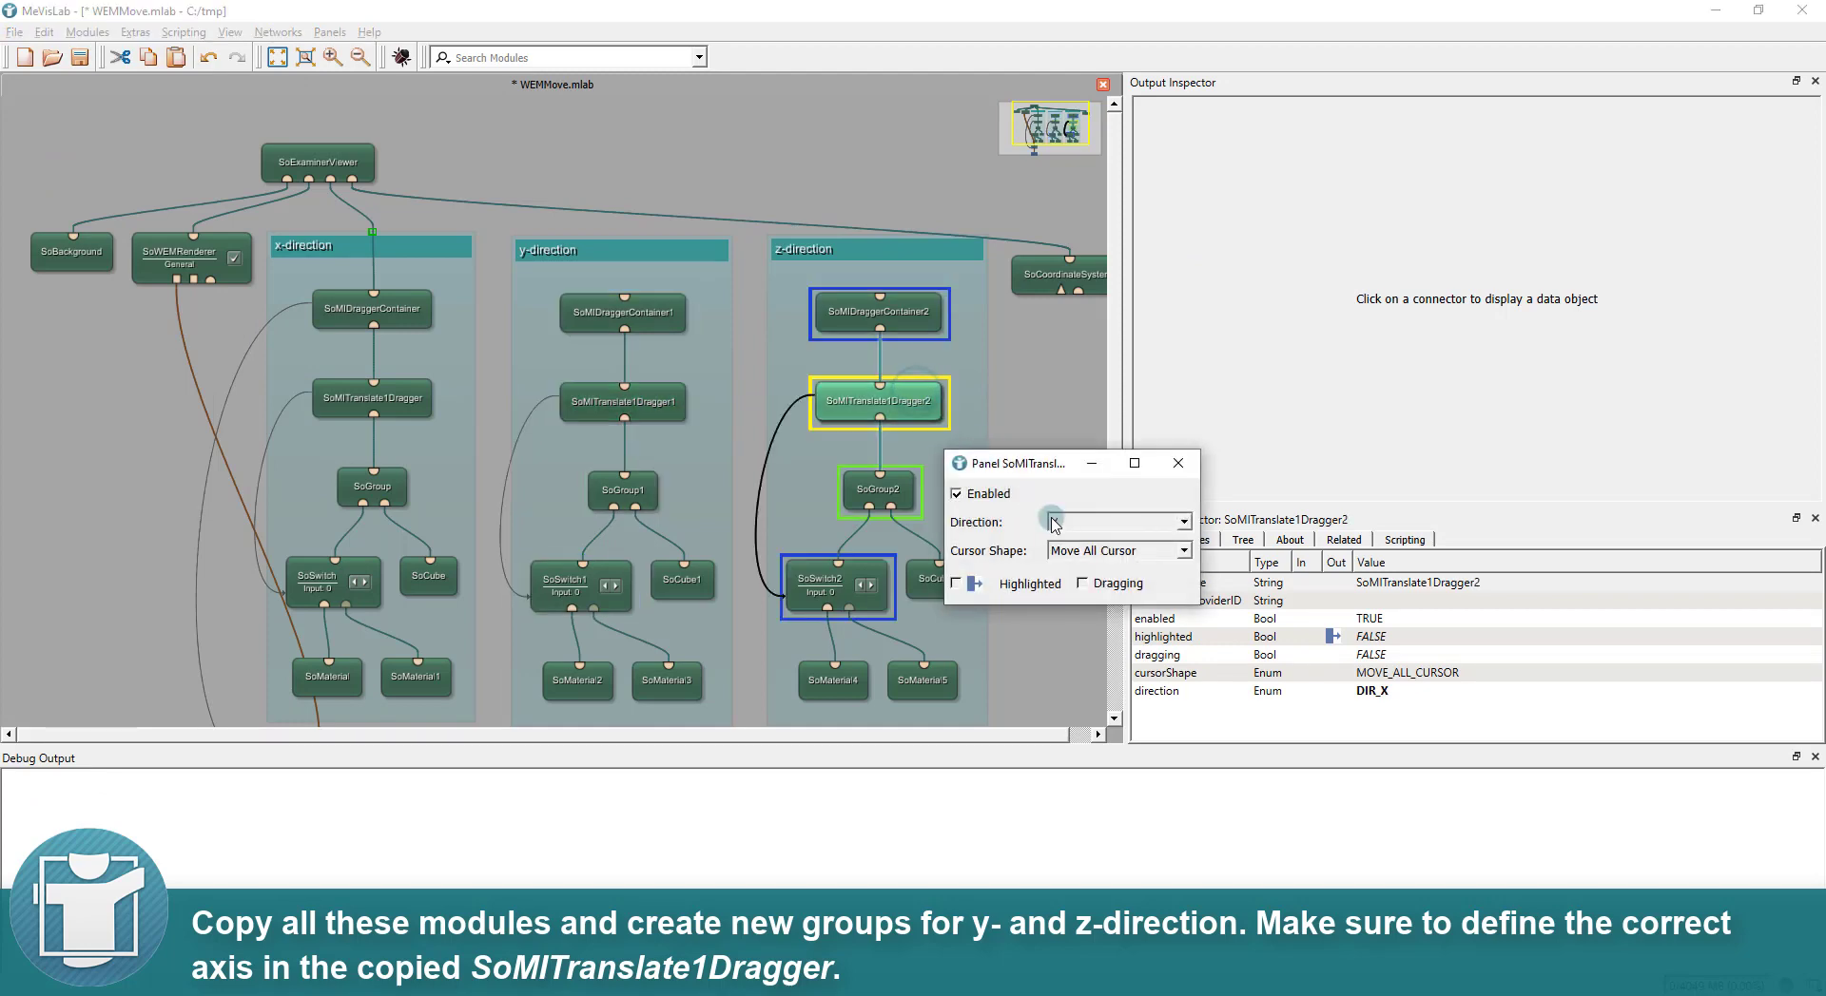
click(1065, 570)
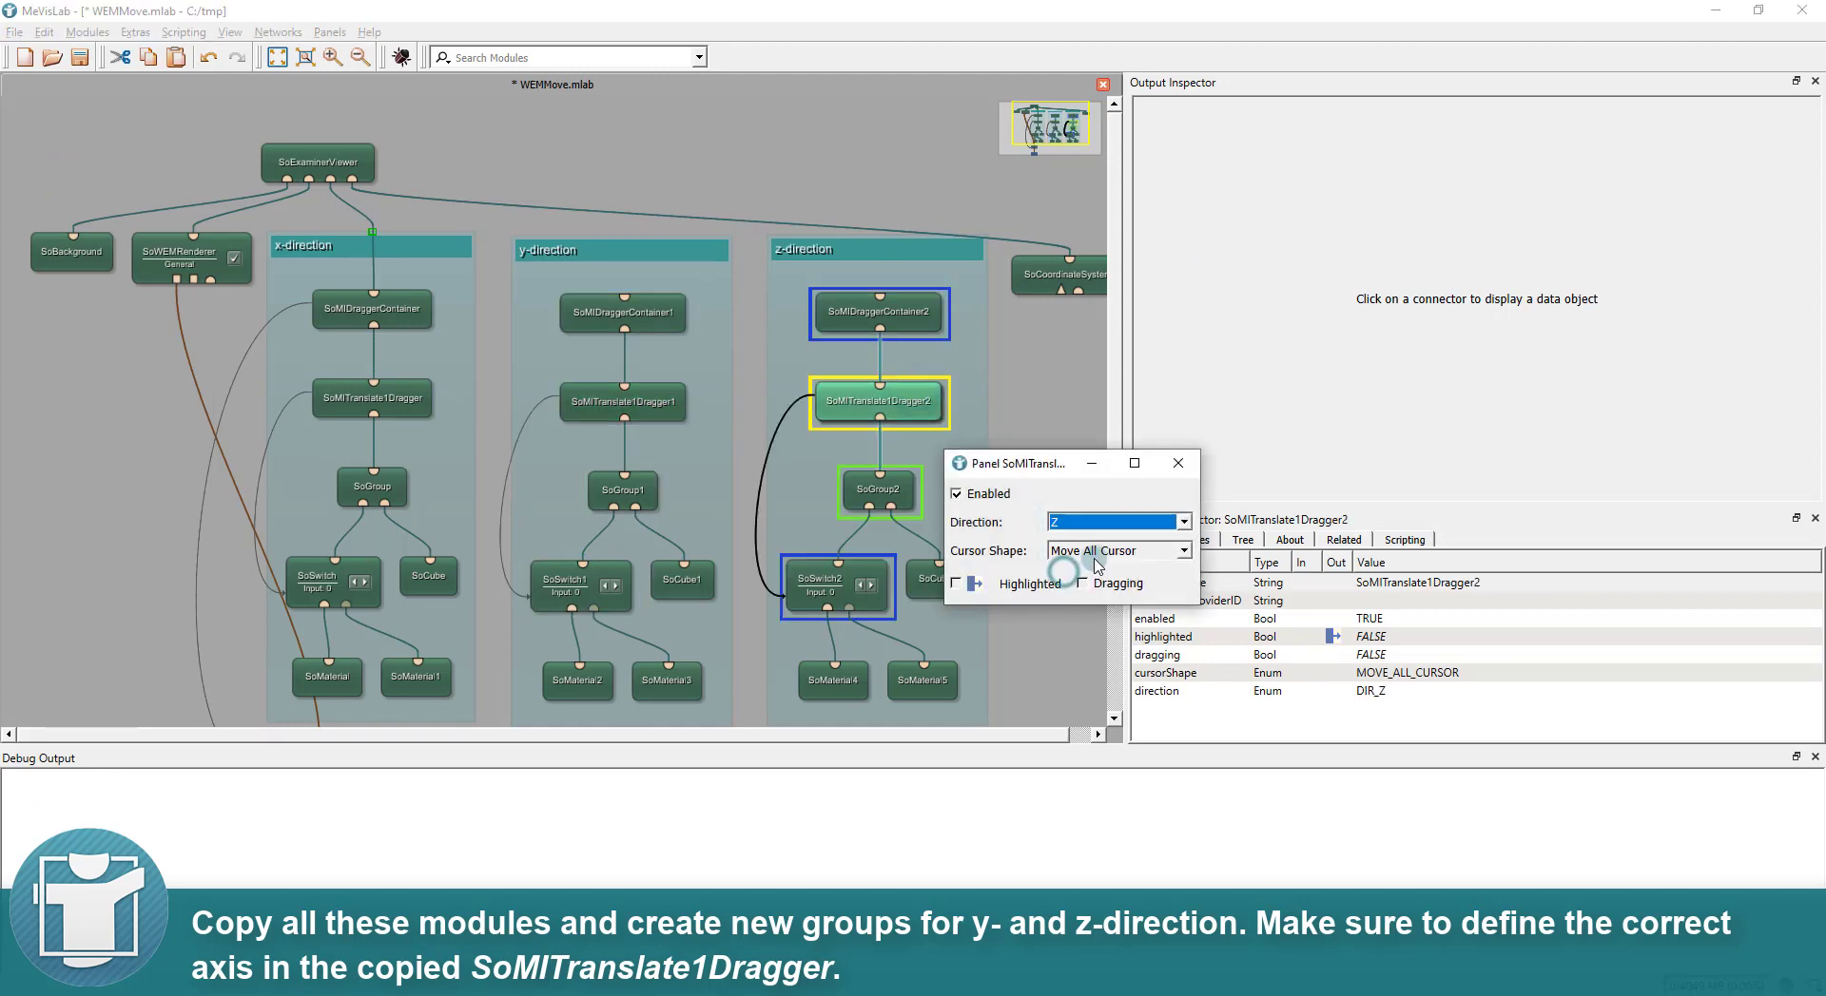
click(1178, 465)
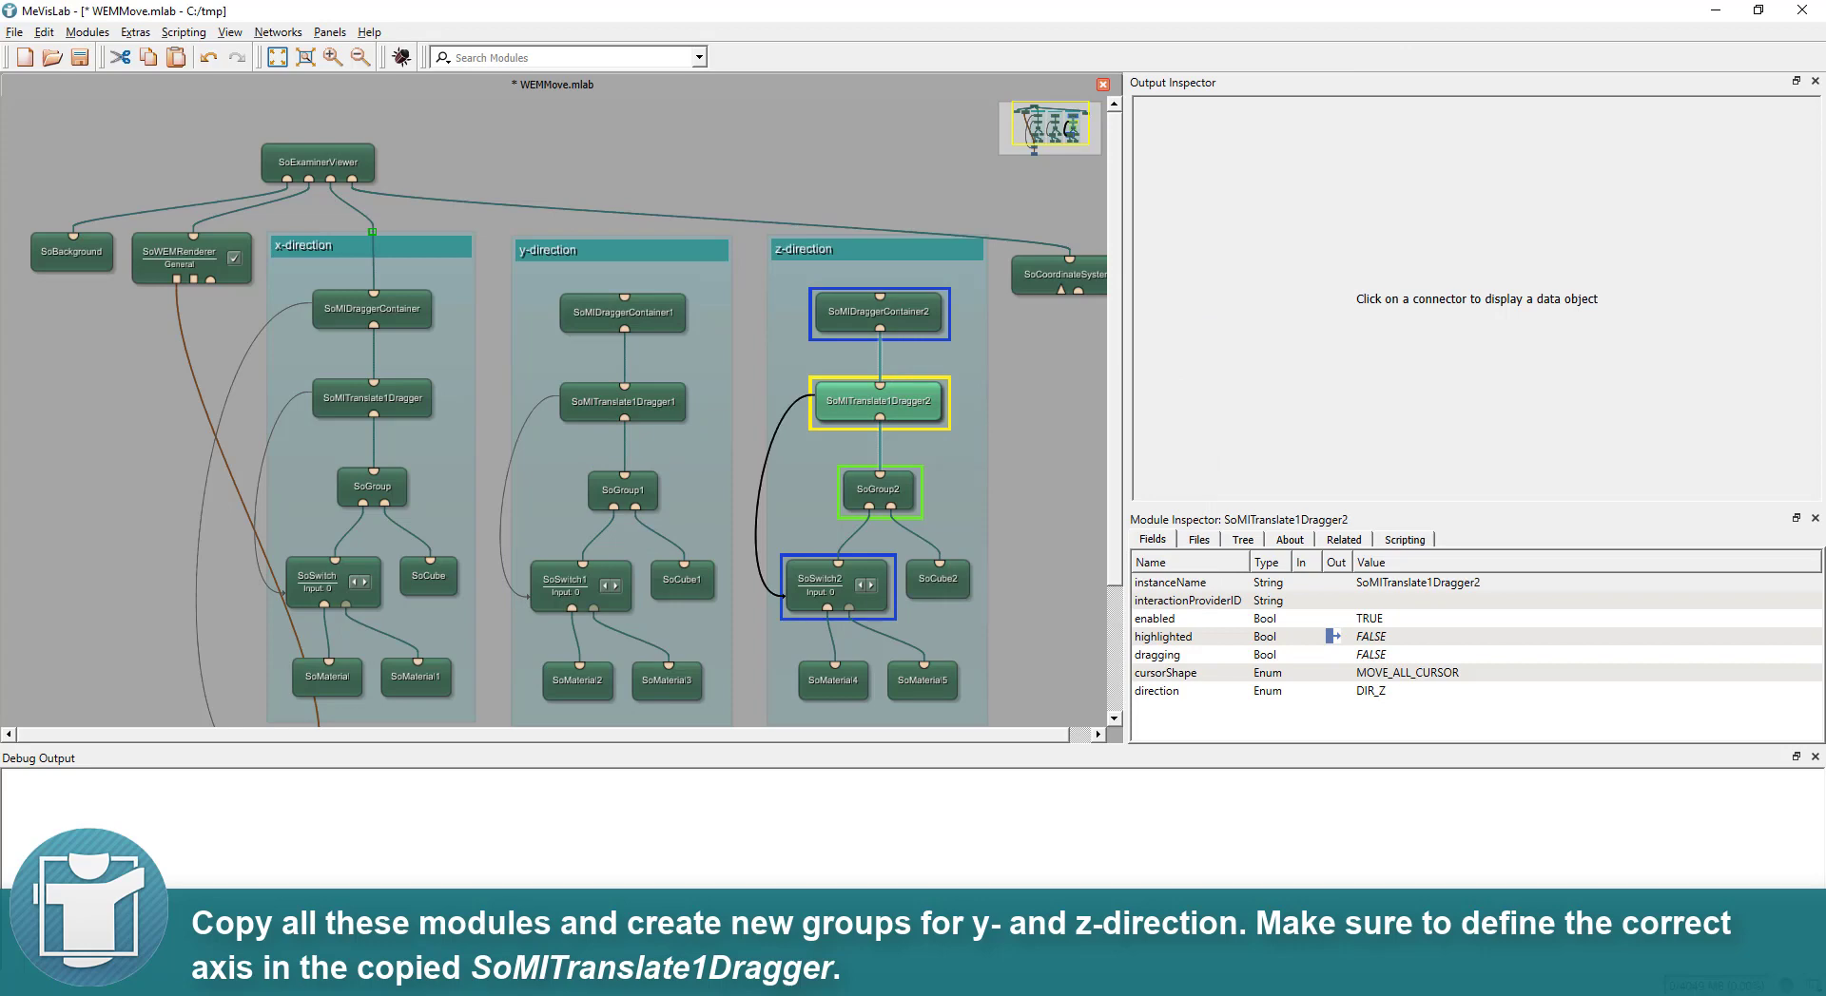
Make the three cubes orthogonal planes: set SoCube1's width to 2 and height to 0, and flatten SoCube2 along its depth with 0
double_click(426, 583)
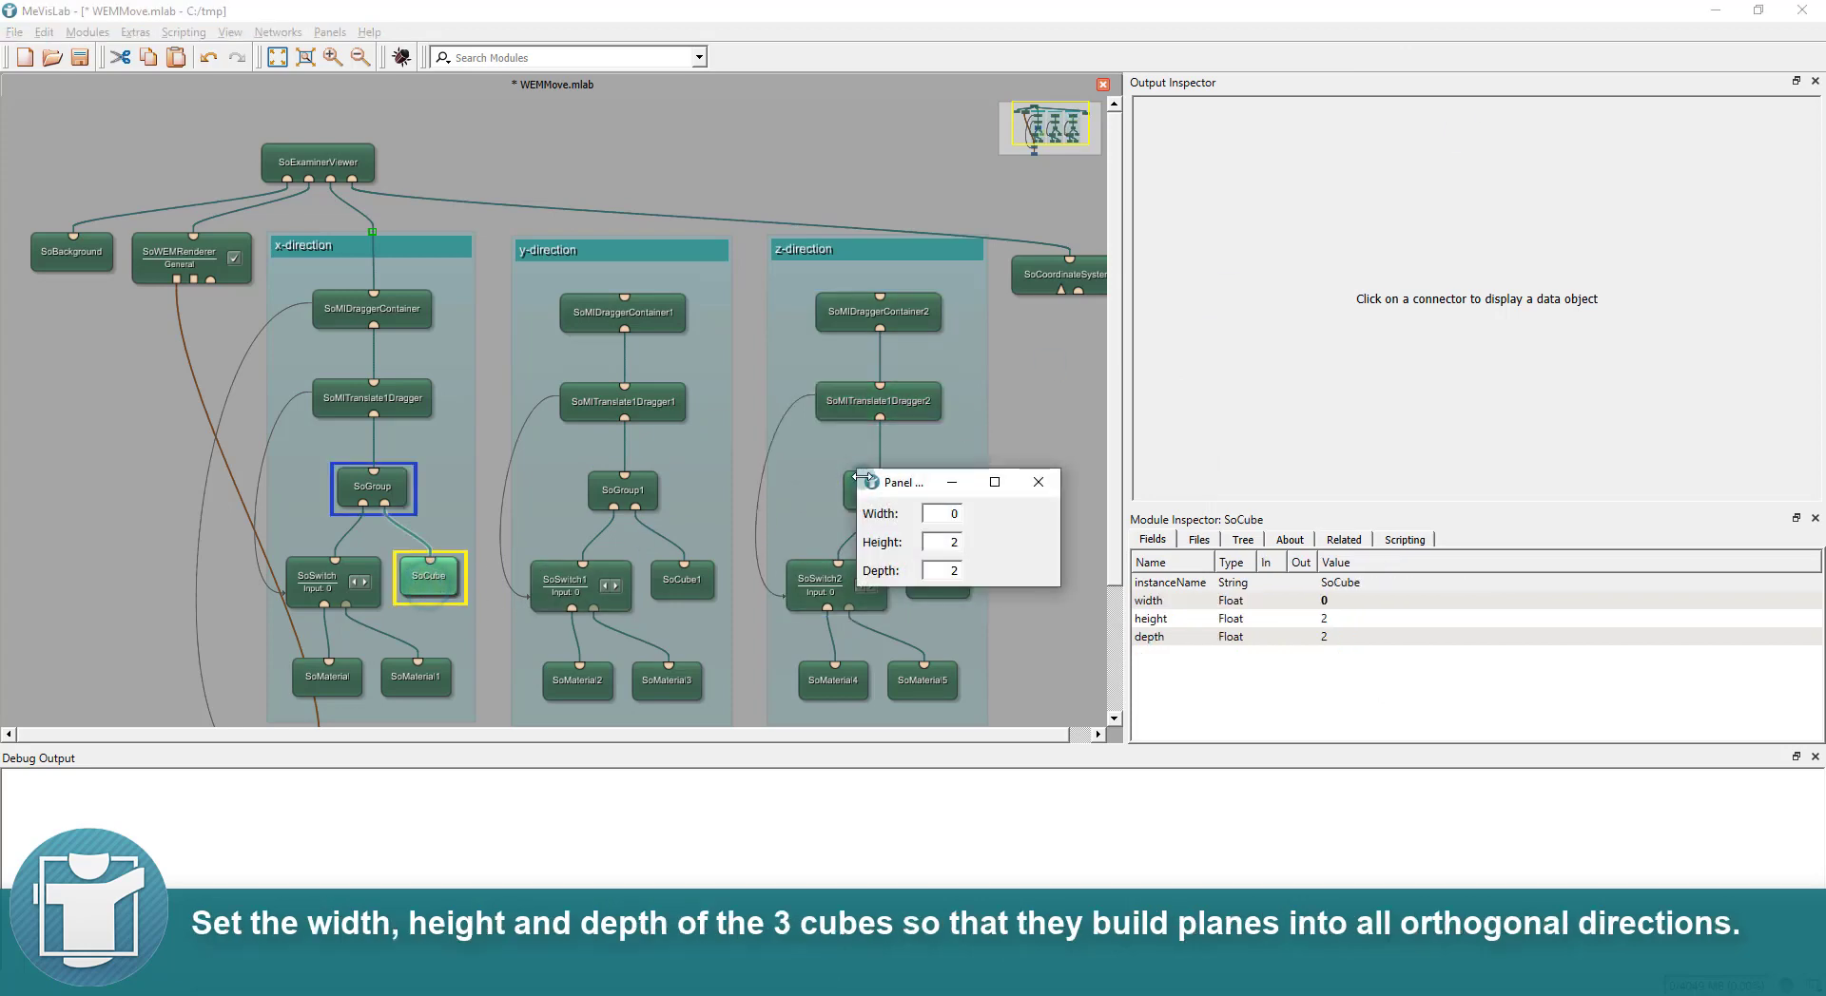
drag(907, 487, 243, 522)
double_click(682, 579)
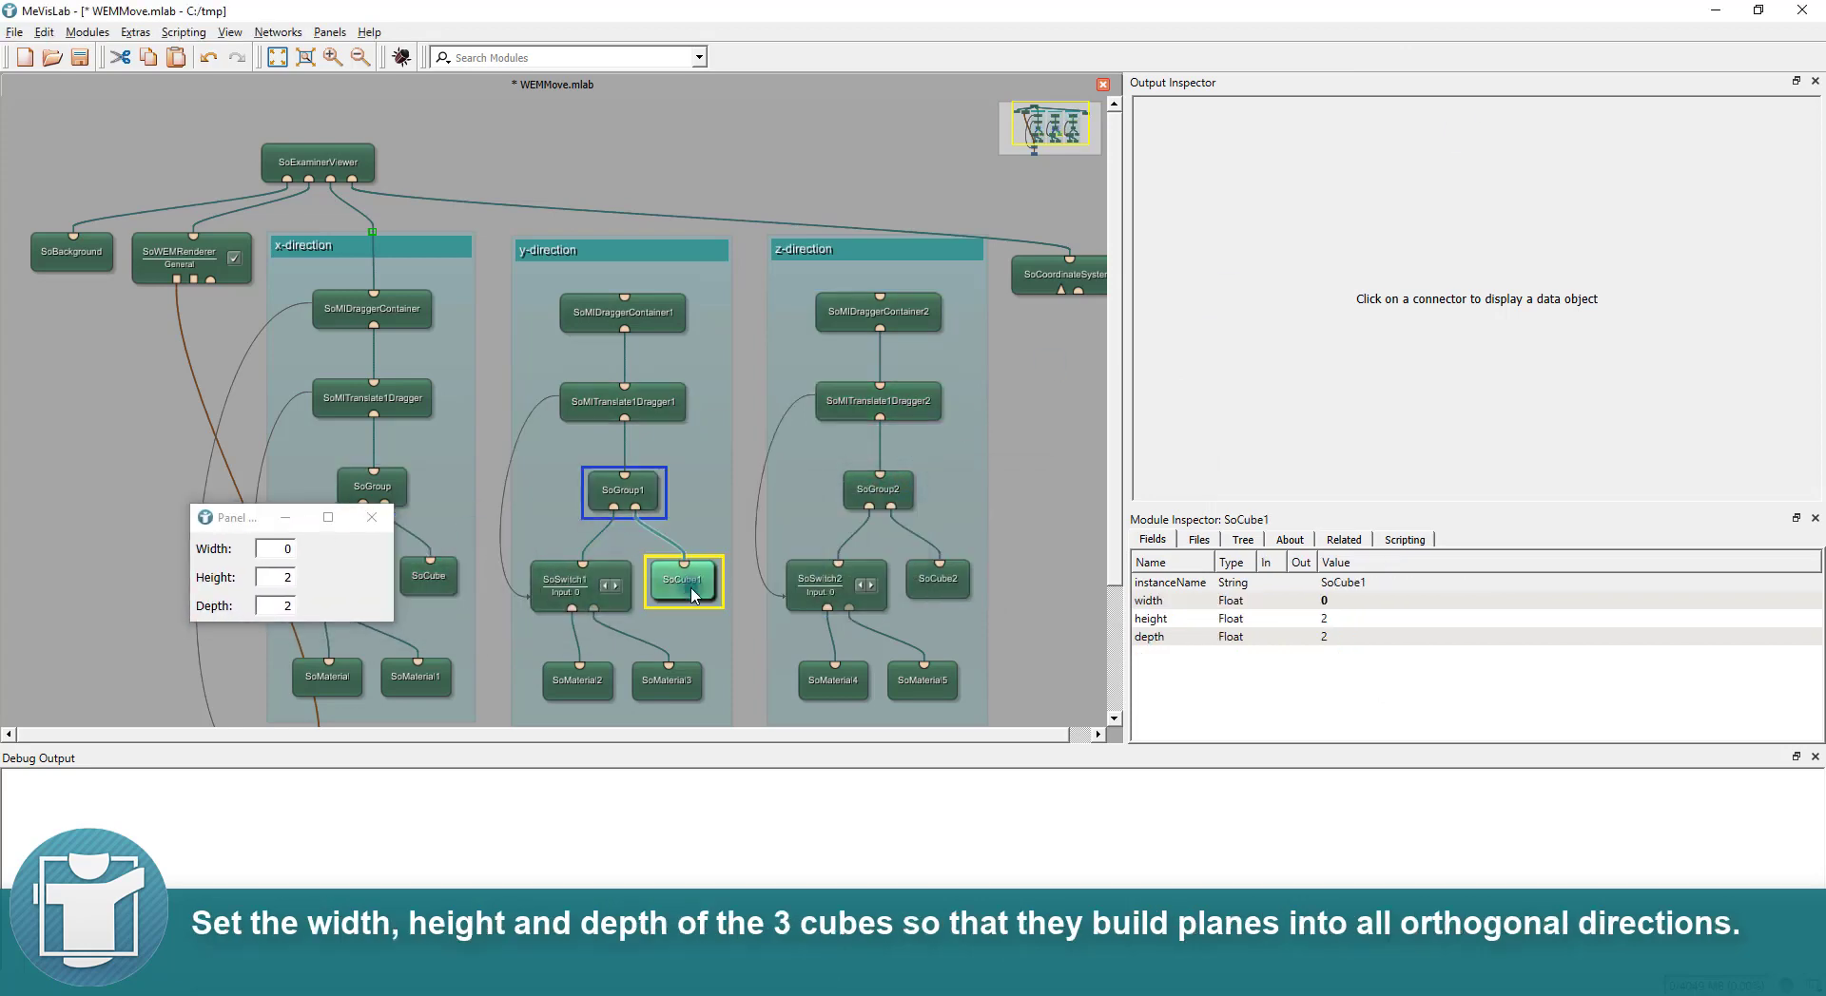
drag(901, 490, 536, 518)
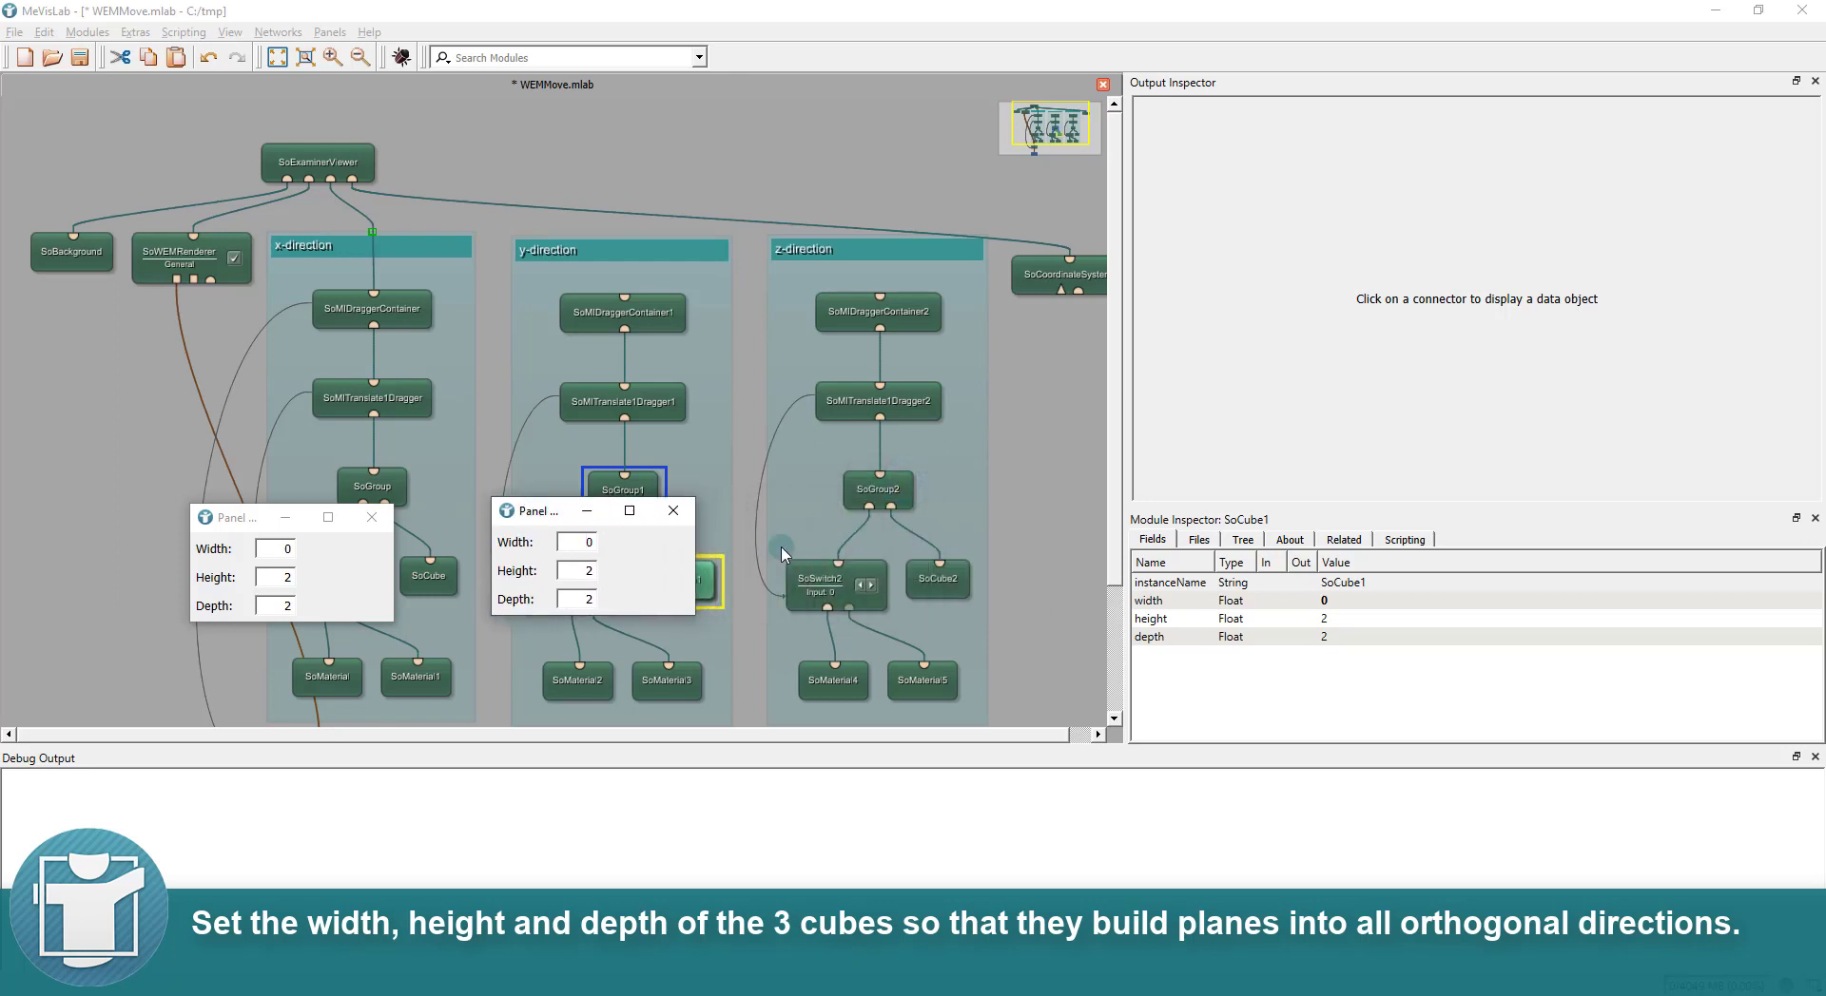
click(939, 594)
double_click(939, 597)
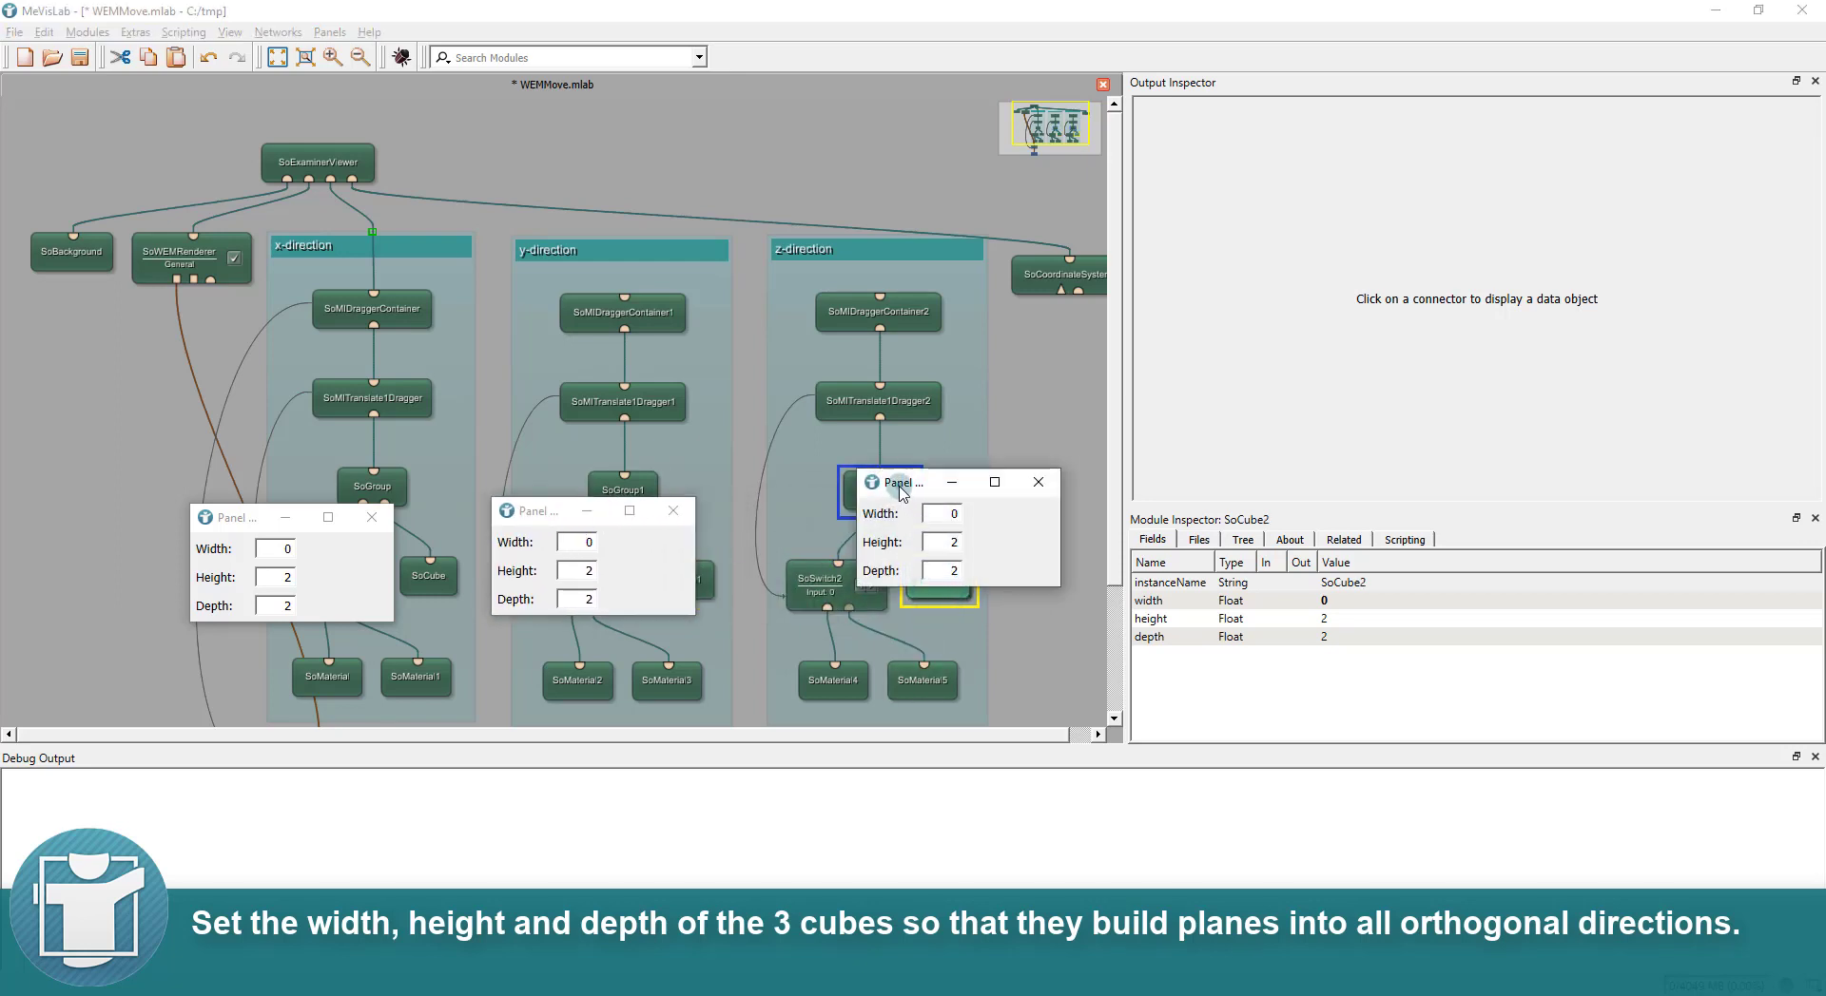
drag(904, 477, 835, 518)
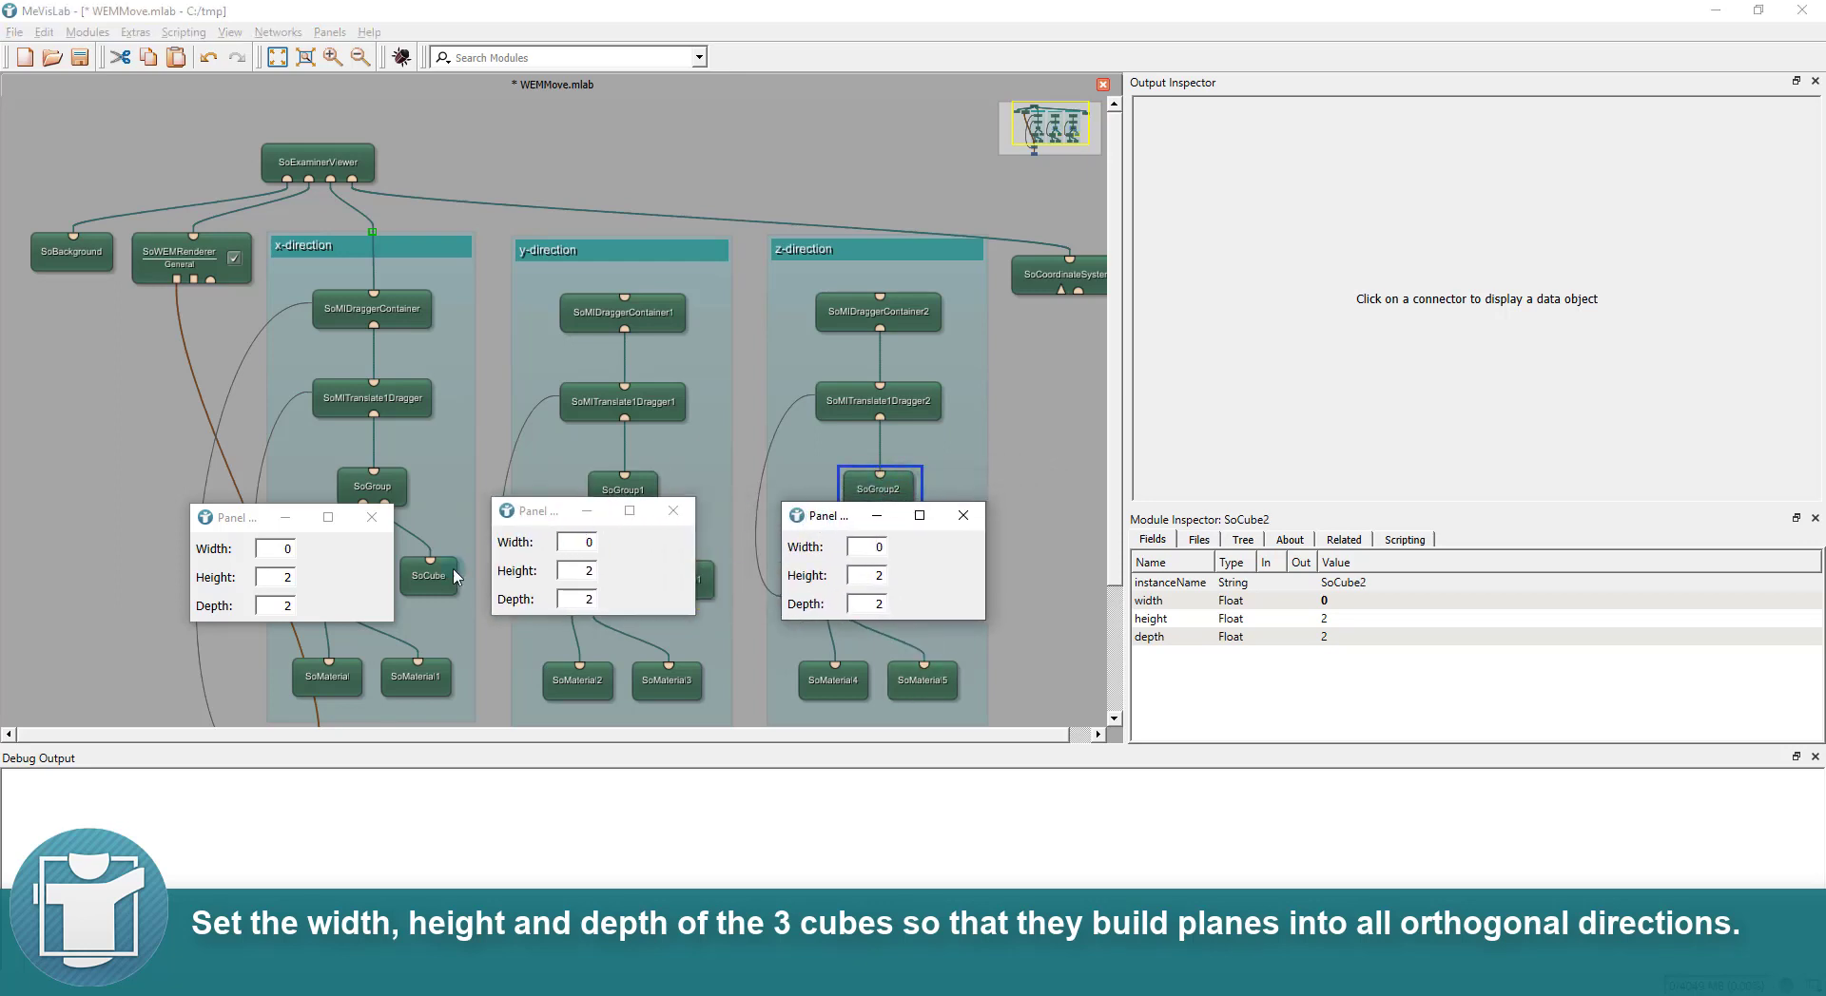
double_click(575, 541)
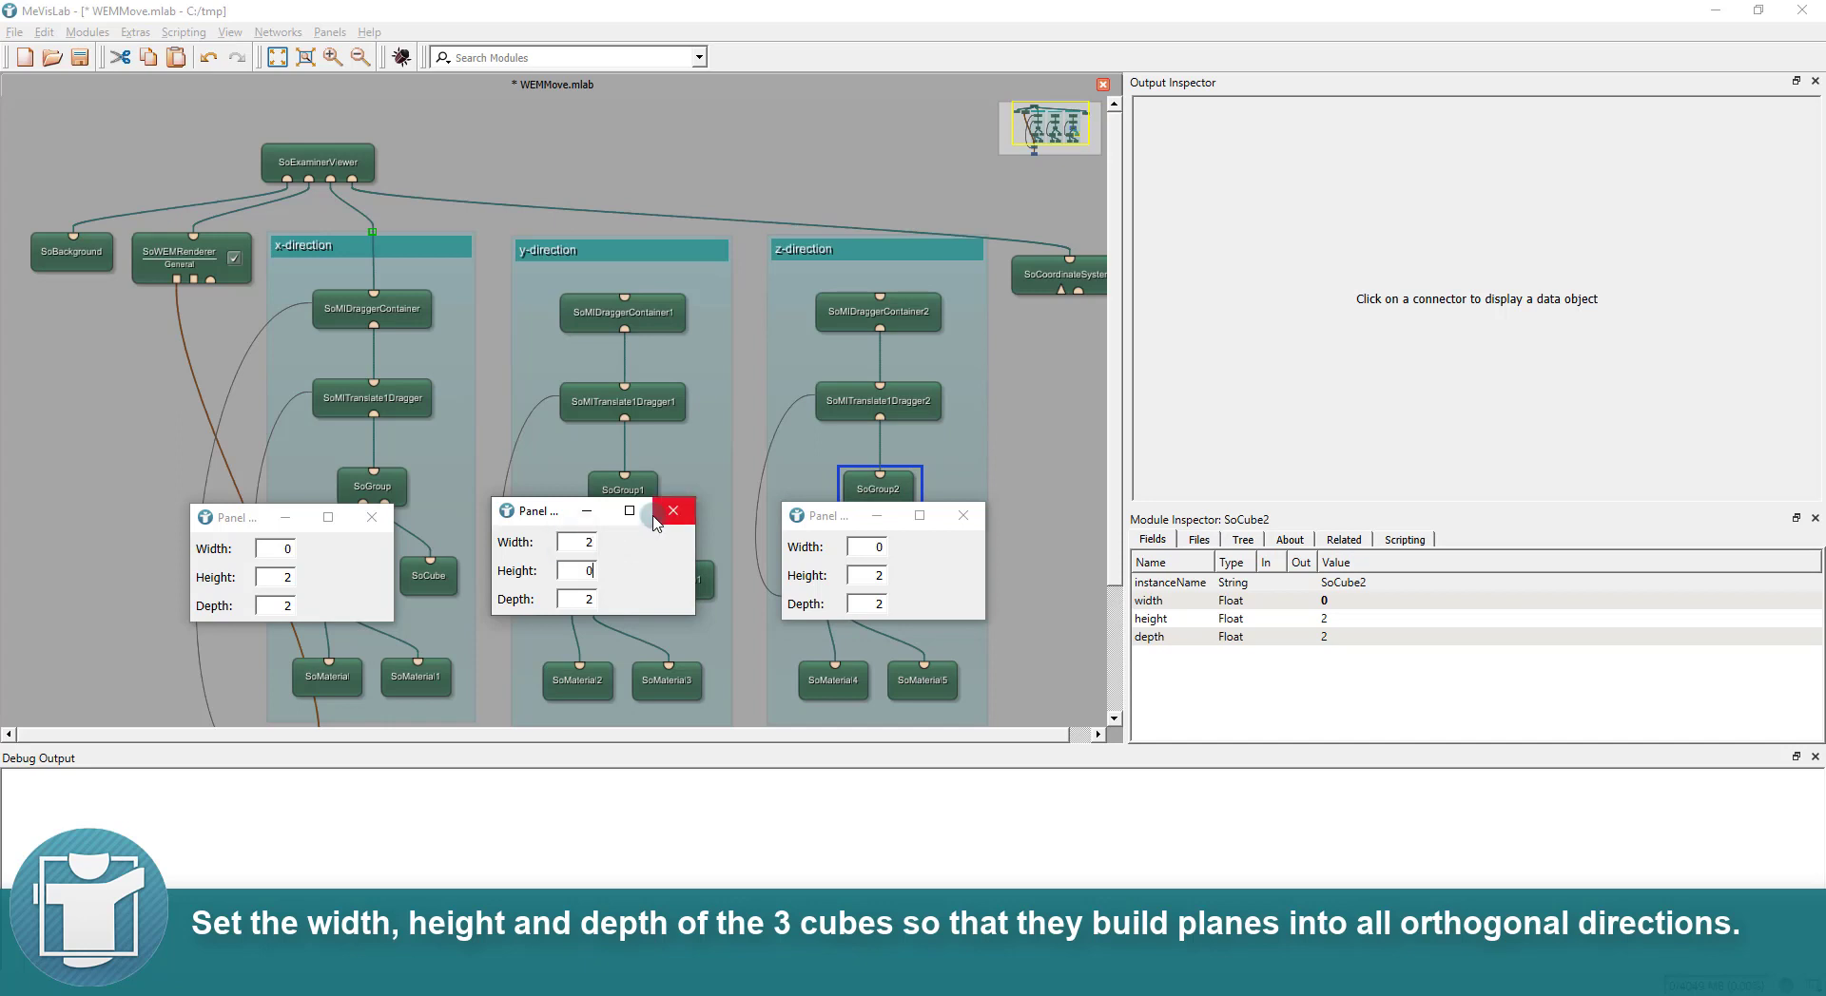
double_click(873, 546)
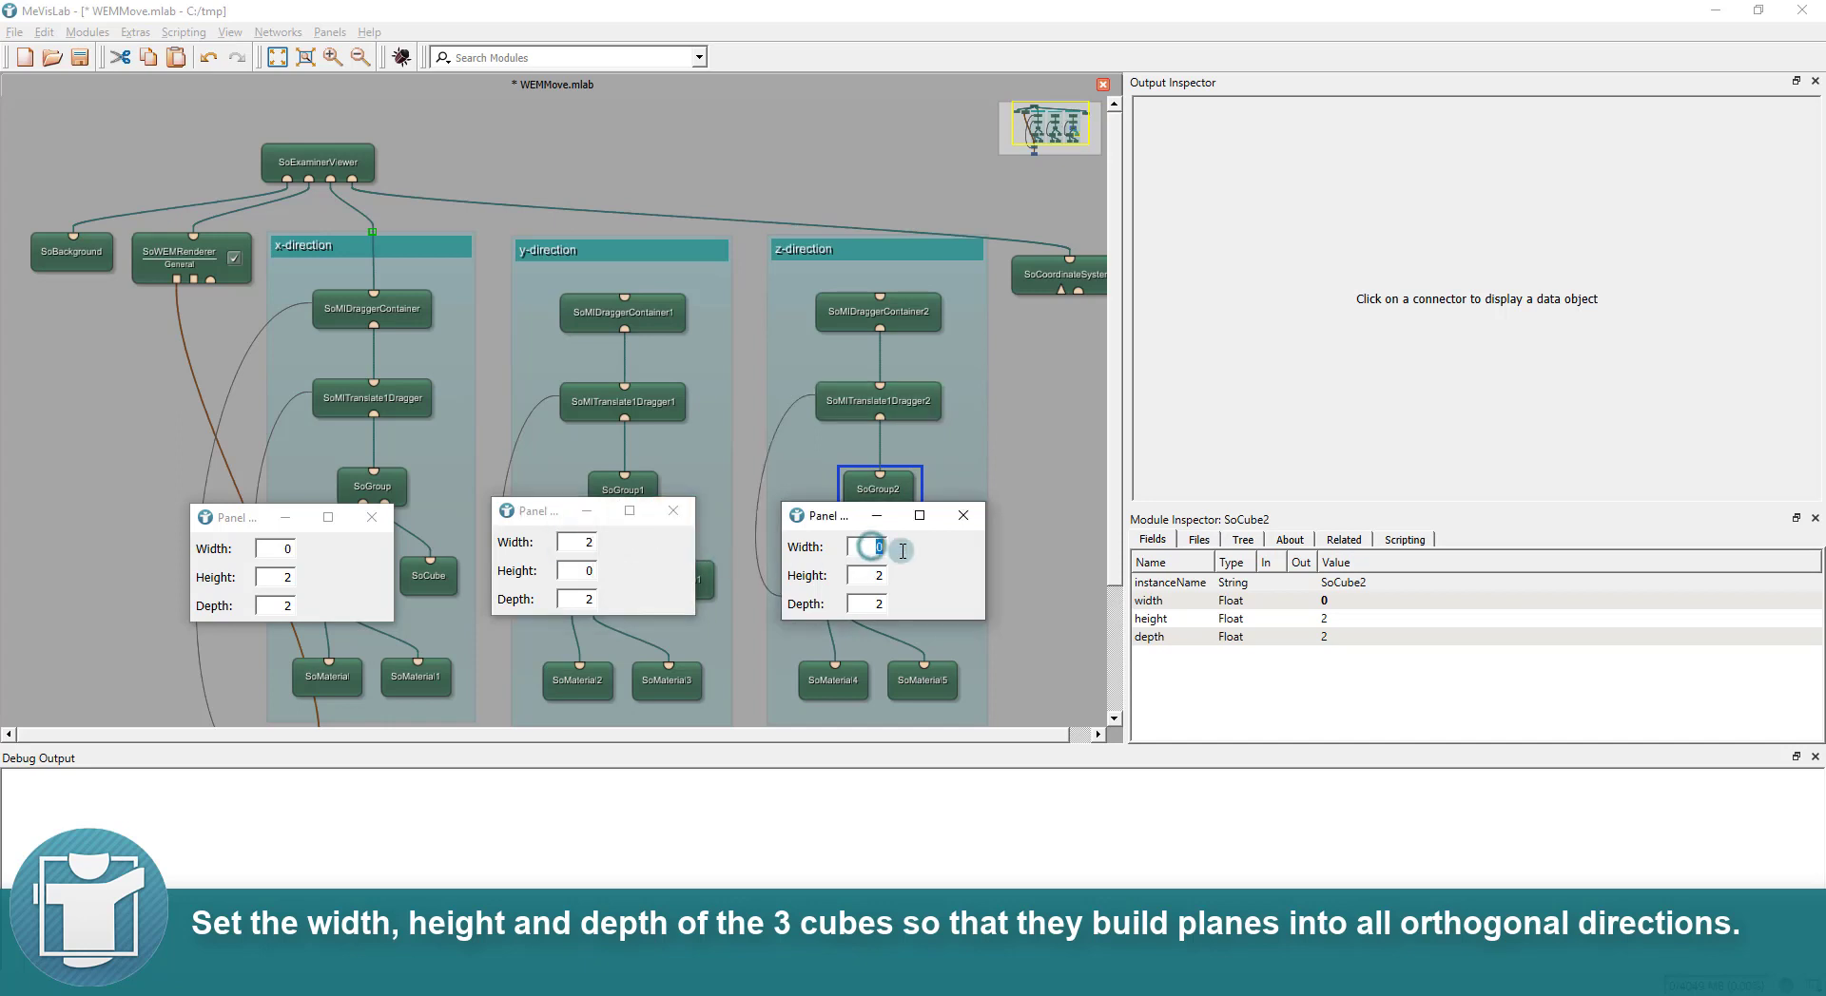
key(Tab)
text(0)
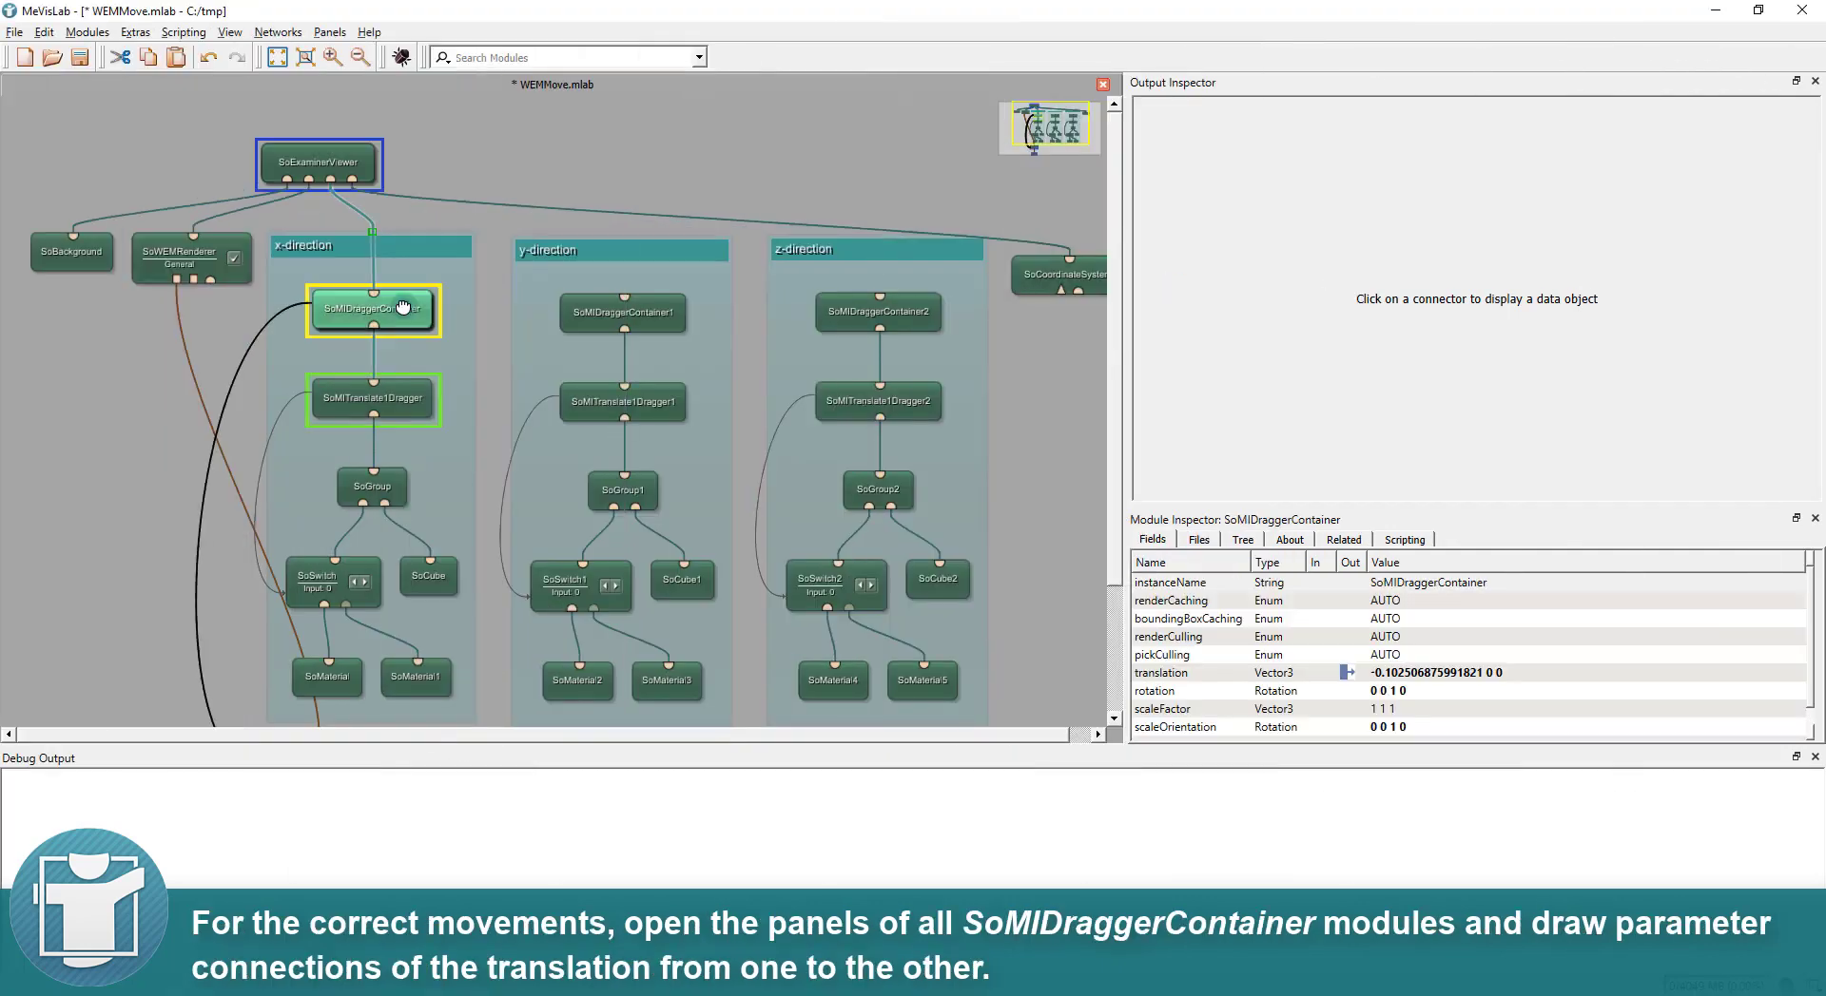
Create parameter connections of the Translation field from SoMIDraggerContainer to SoMIDraggerContainer1 and from there to SoMIDraggerContainer2
double_click(372, 308)
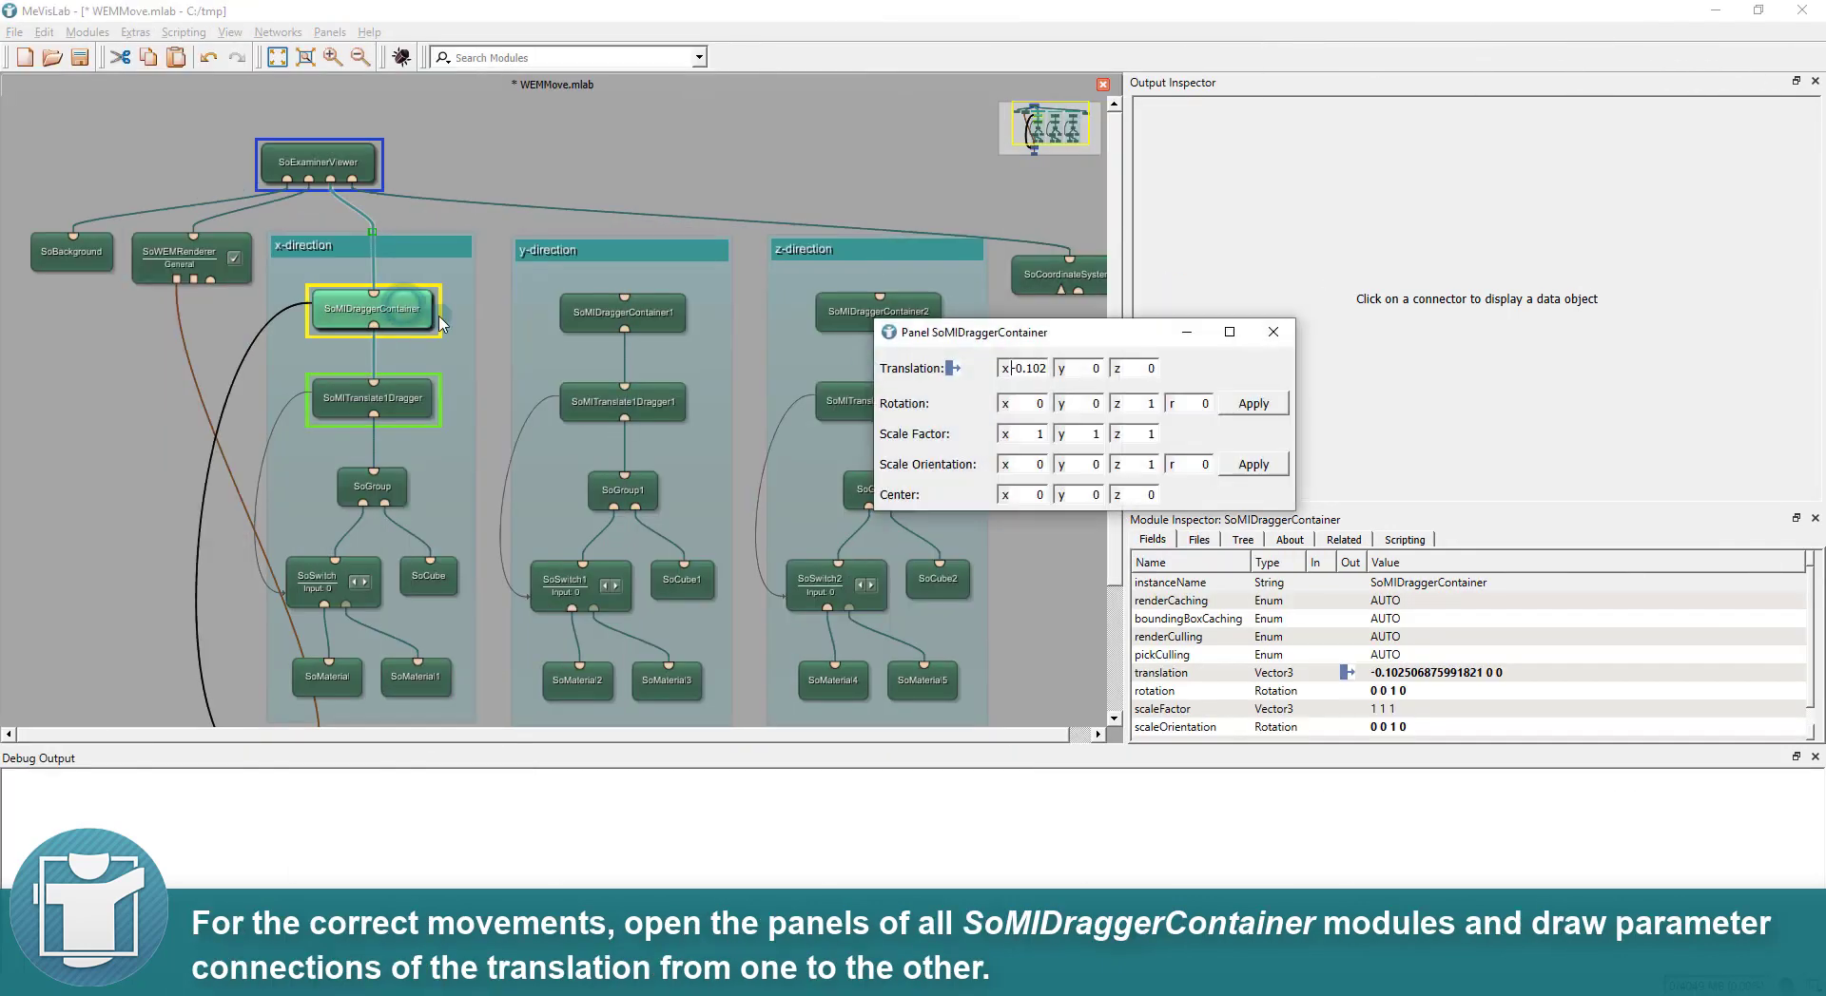
drag(1001, 333, 175, 273)
double_click(587, 317)
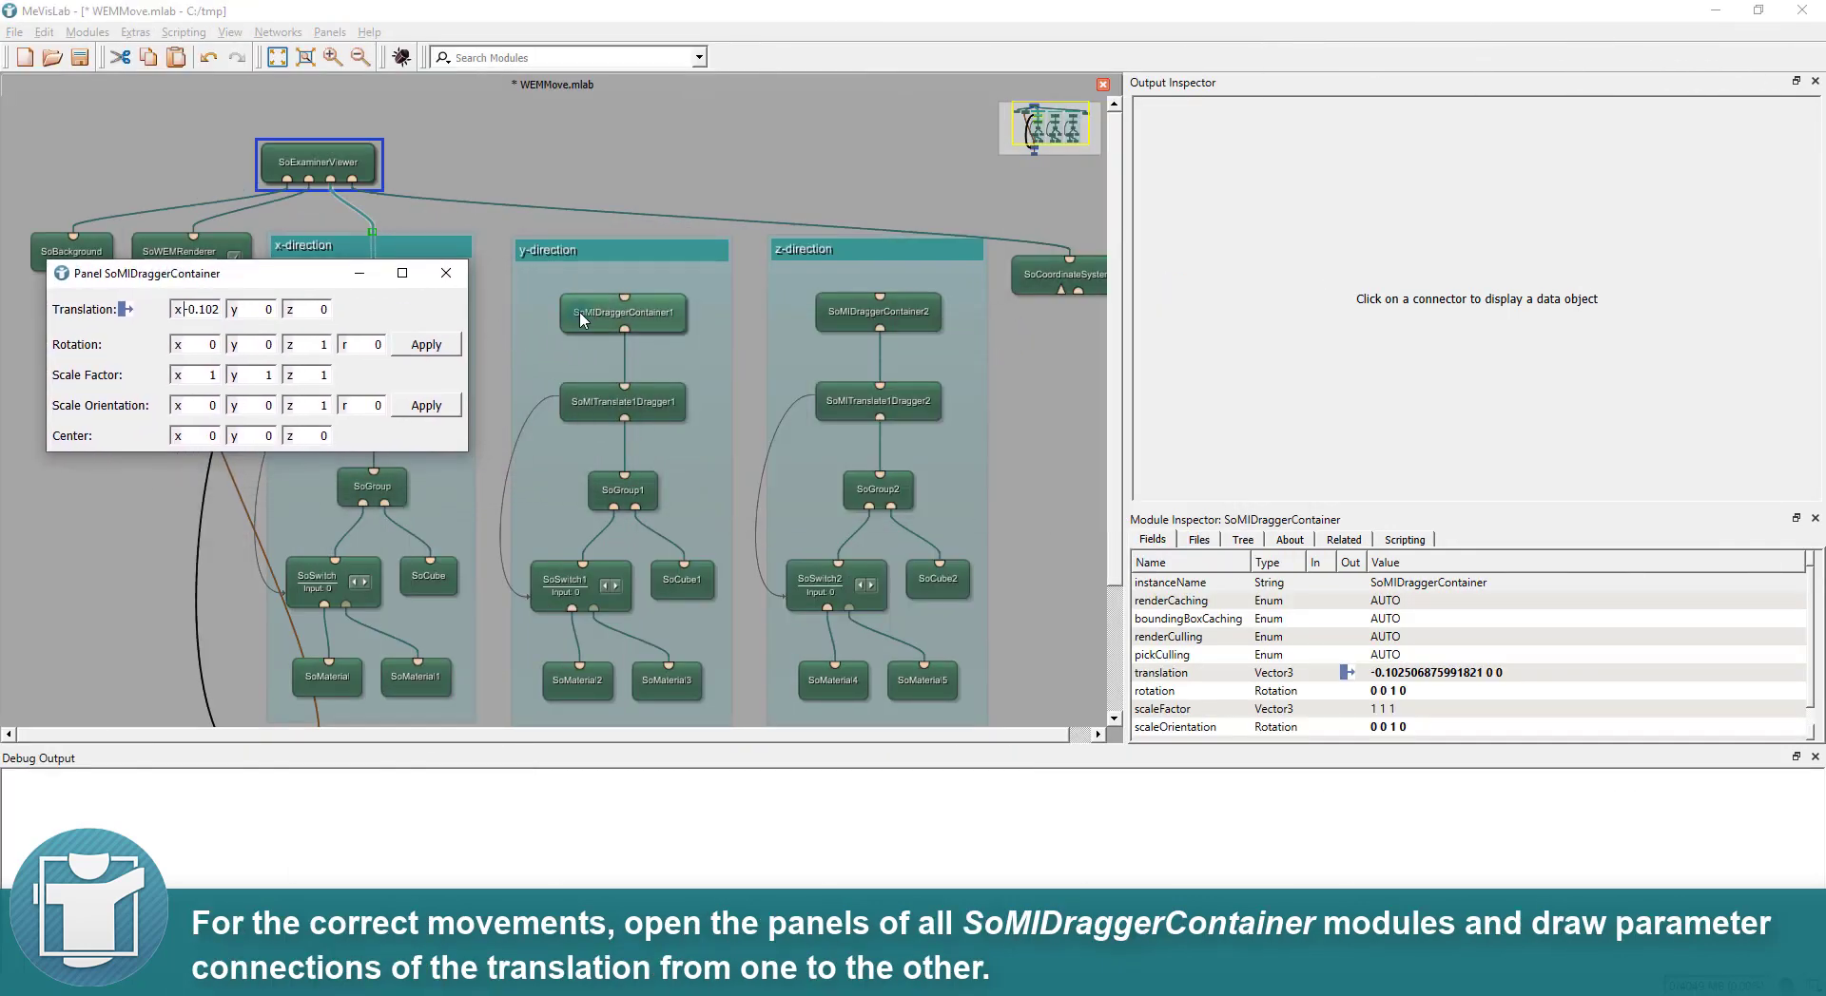
drag(927, 333, 534, 432)
double_click(844, 322)
drag(951, 334, 1061, 279)
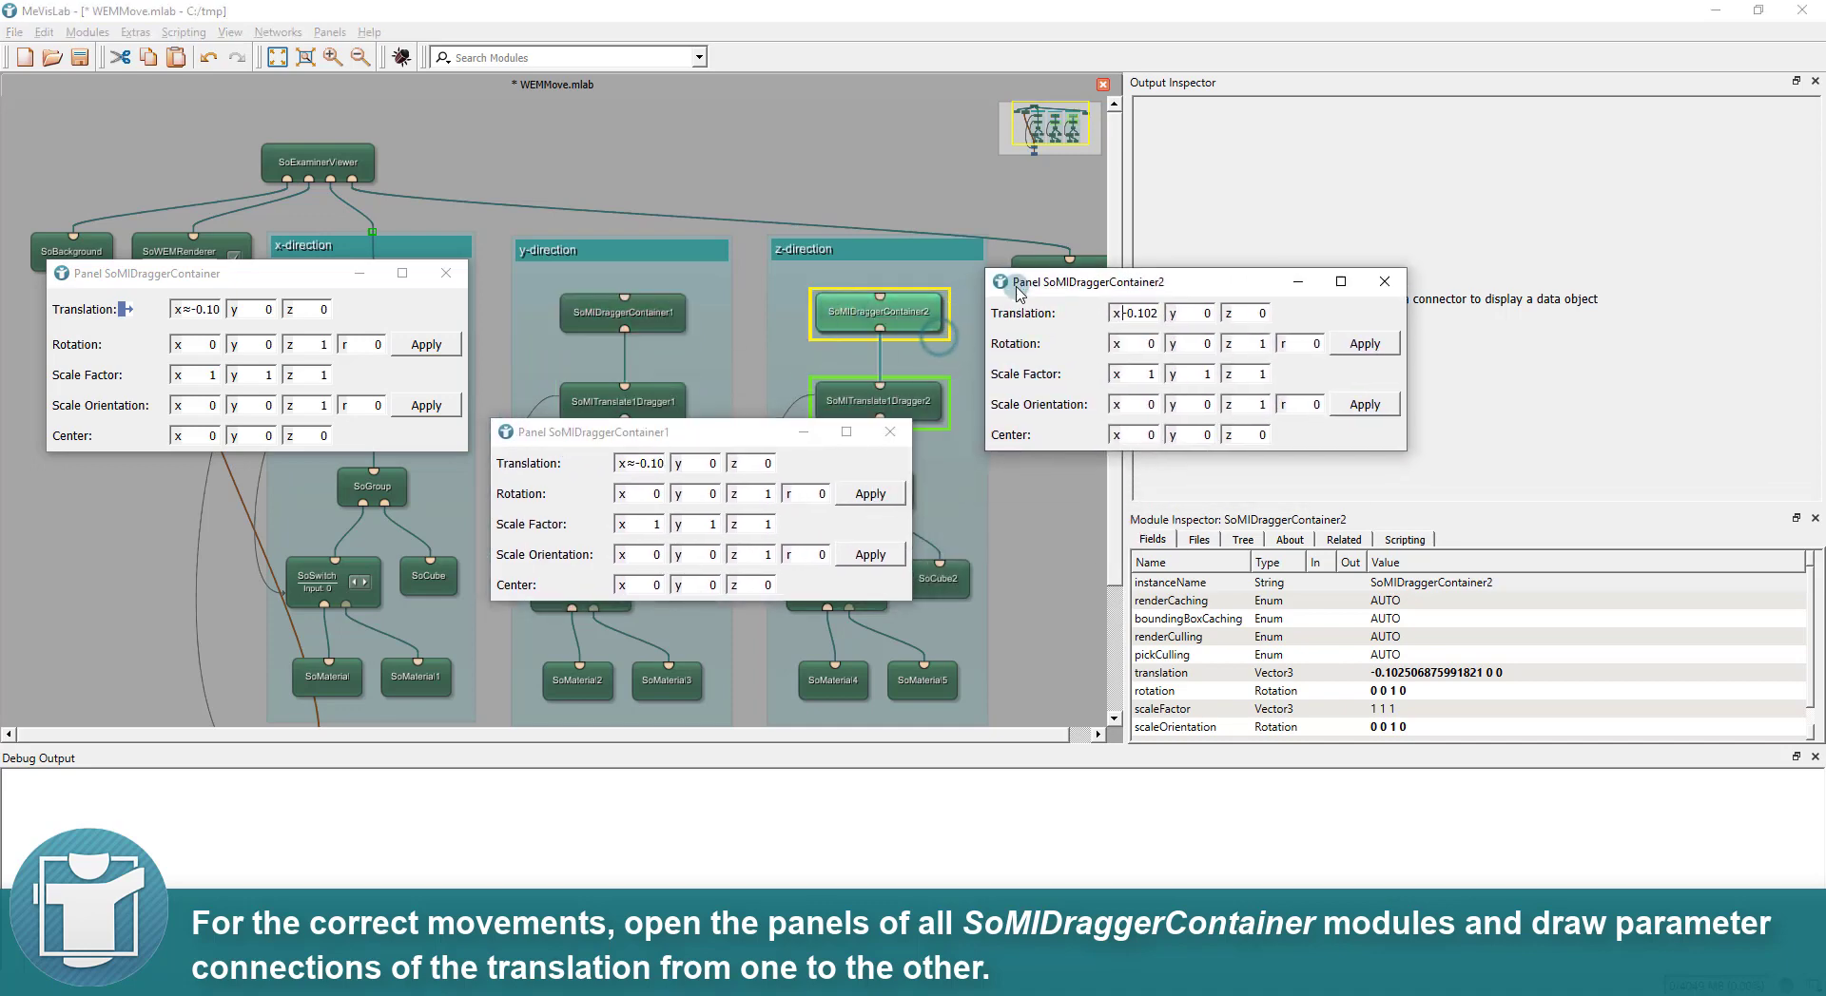
drag(92, 314, 324, 408)
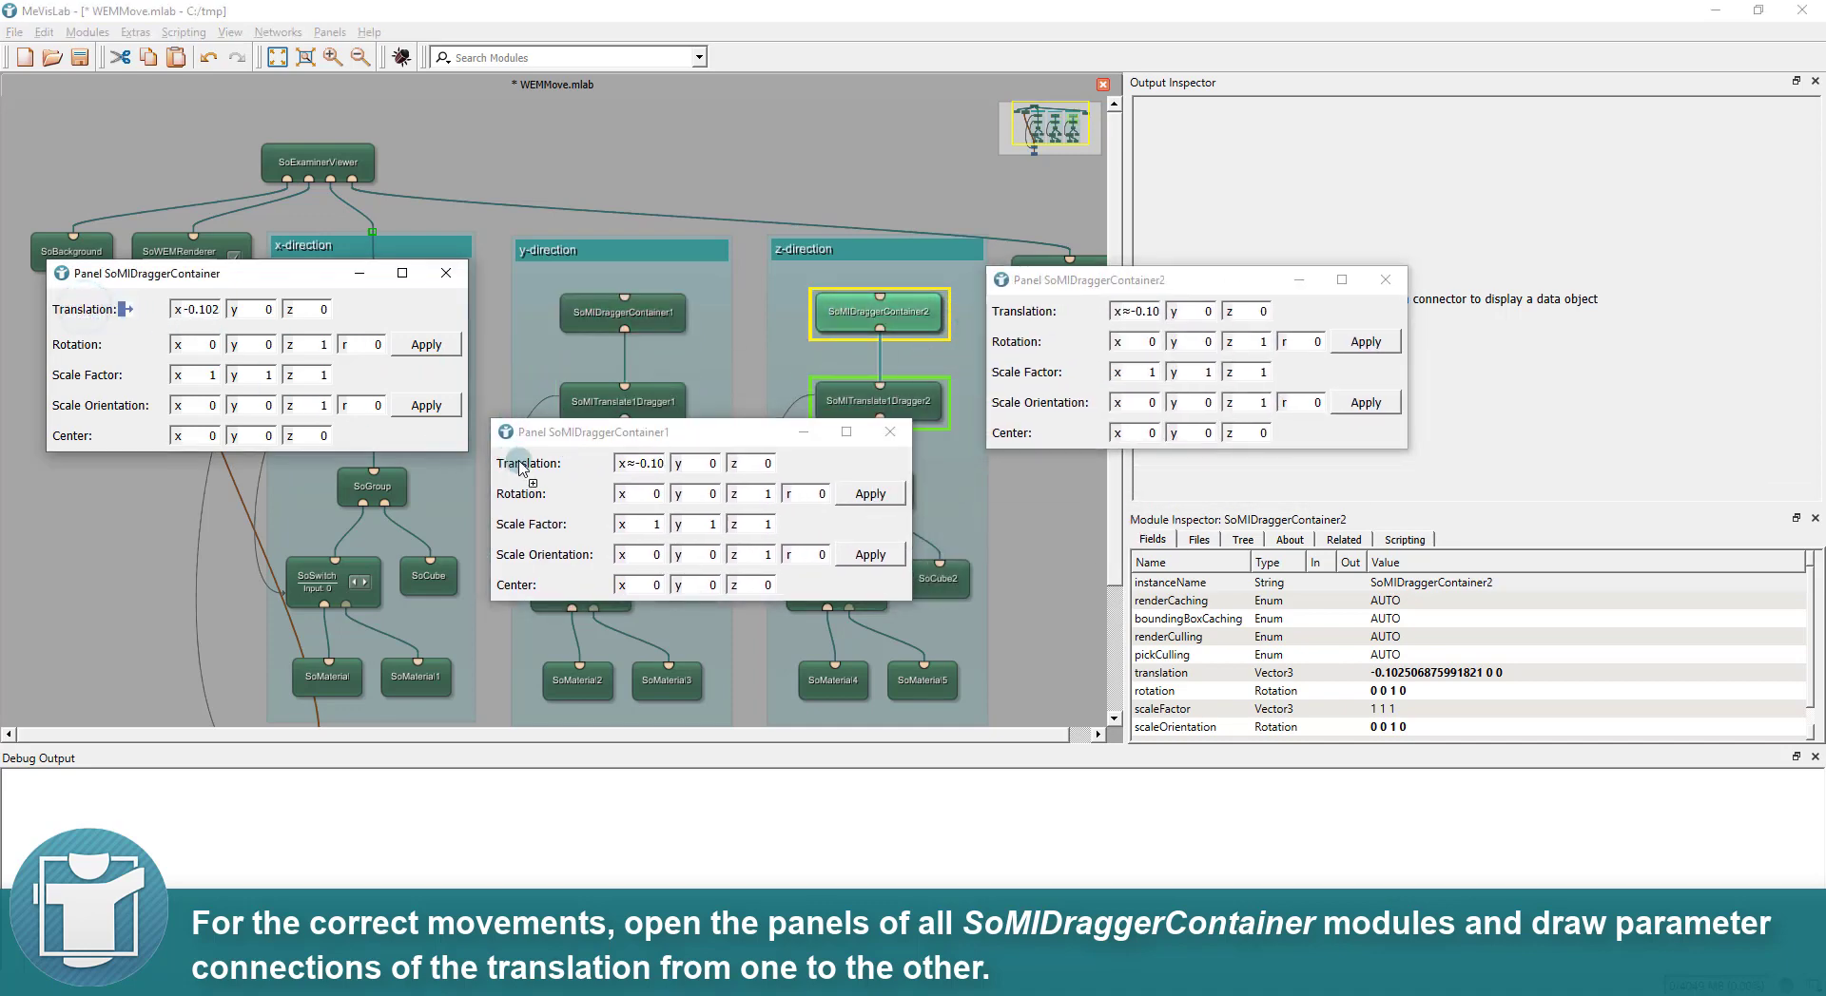
drag(528, 470, 528, 466)
drag(524, 463, 784, 416)
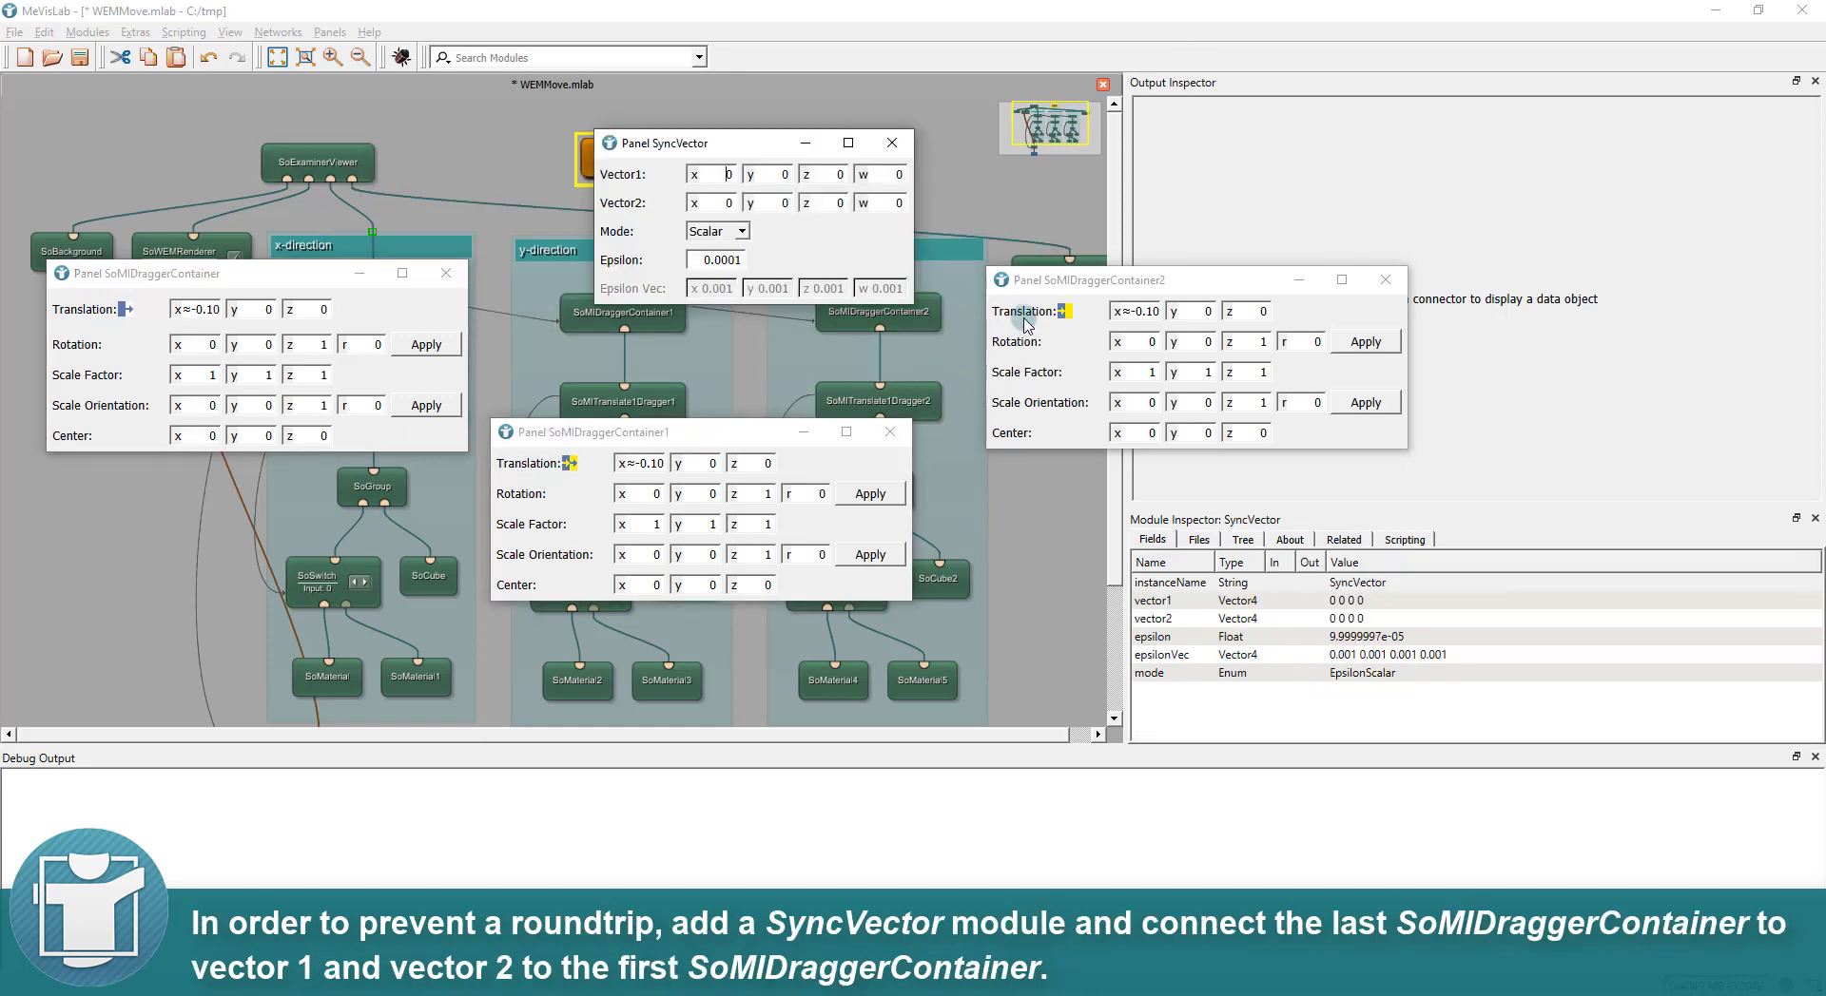
Connect SoMIDraggerContainer2's Translation to SyncVector's Vector1 and Vector2 to SoMIDraggerContainer's Translation, and close all four panels
drag(1036, 313, 1026, 311)
drag(620, 177, 319, 278)
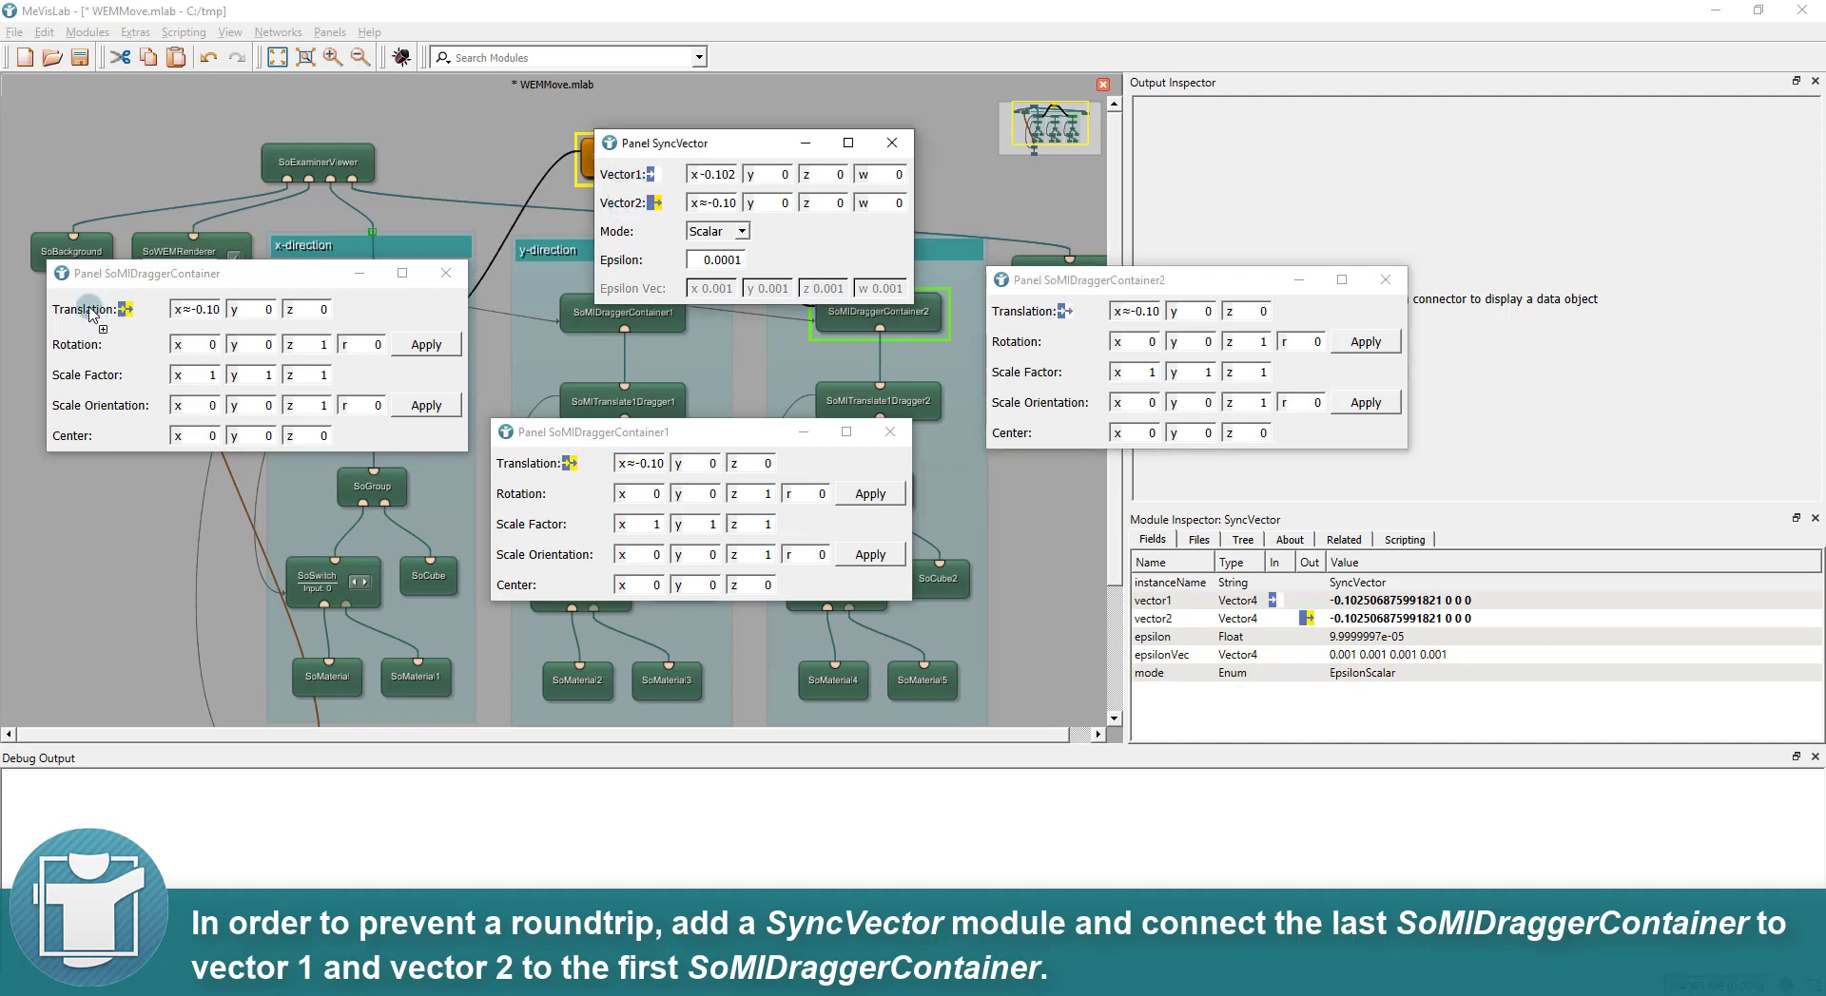
drag(90, 314, 91, 311)
click(892, 143)
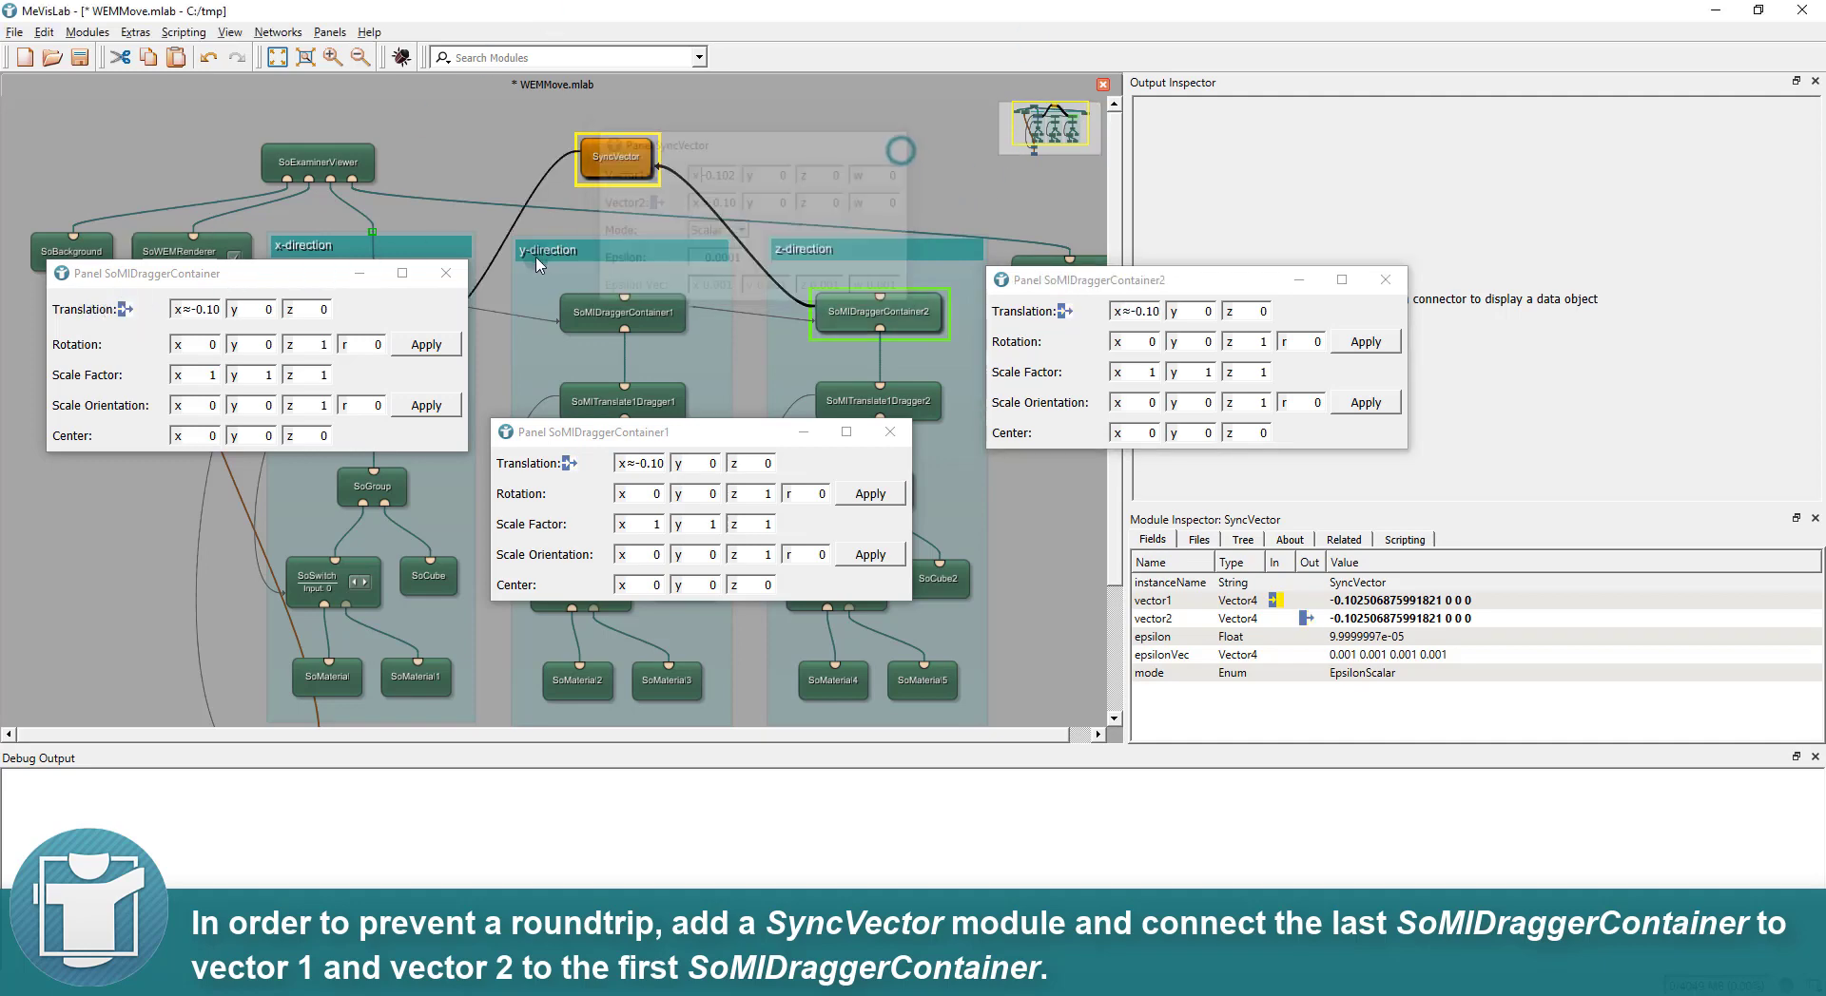
click(446, 272)
click(890, 431)
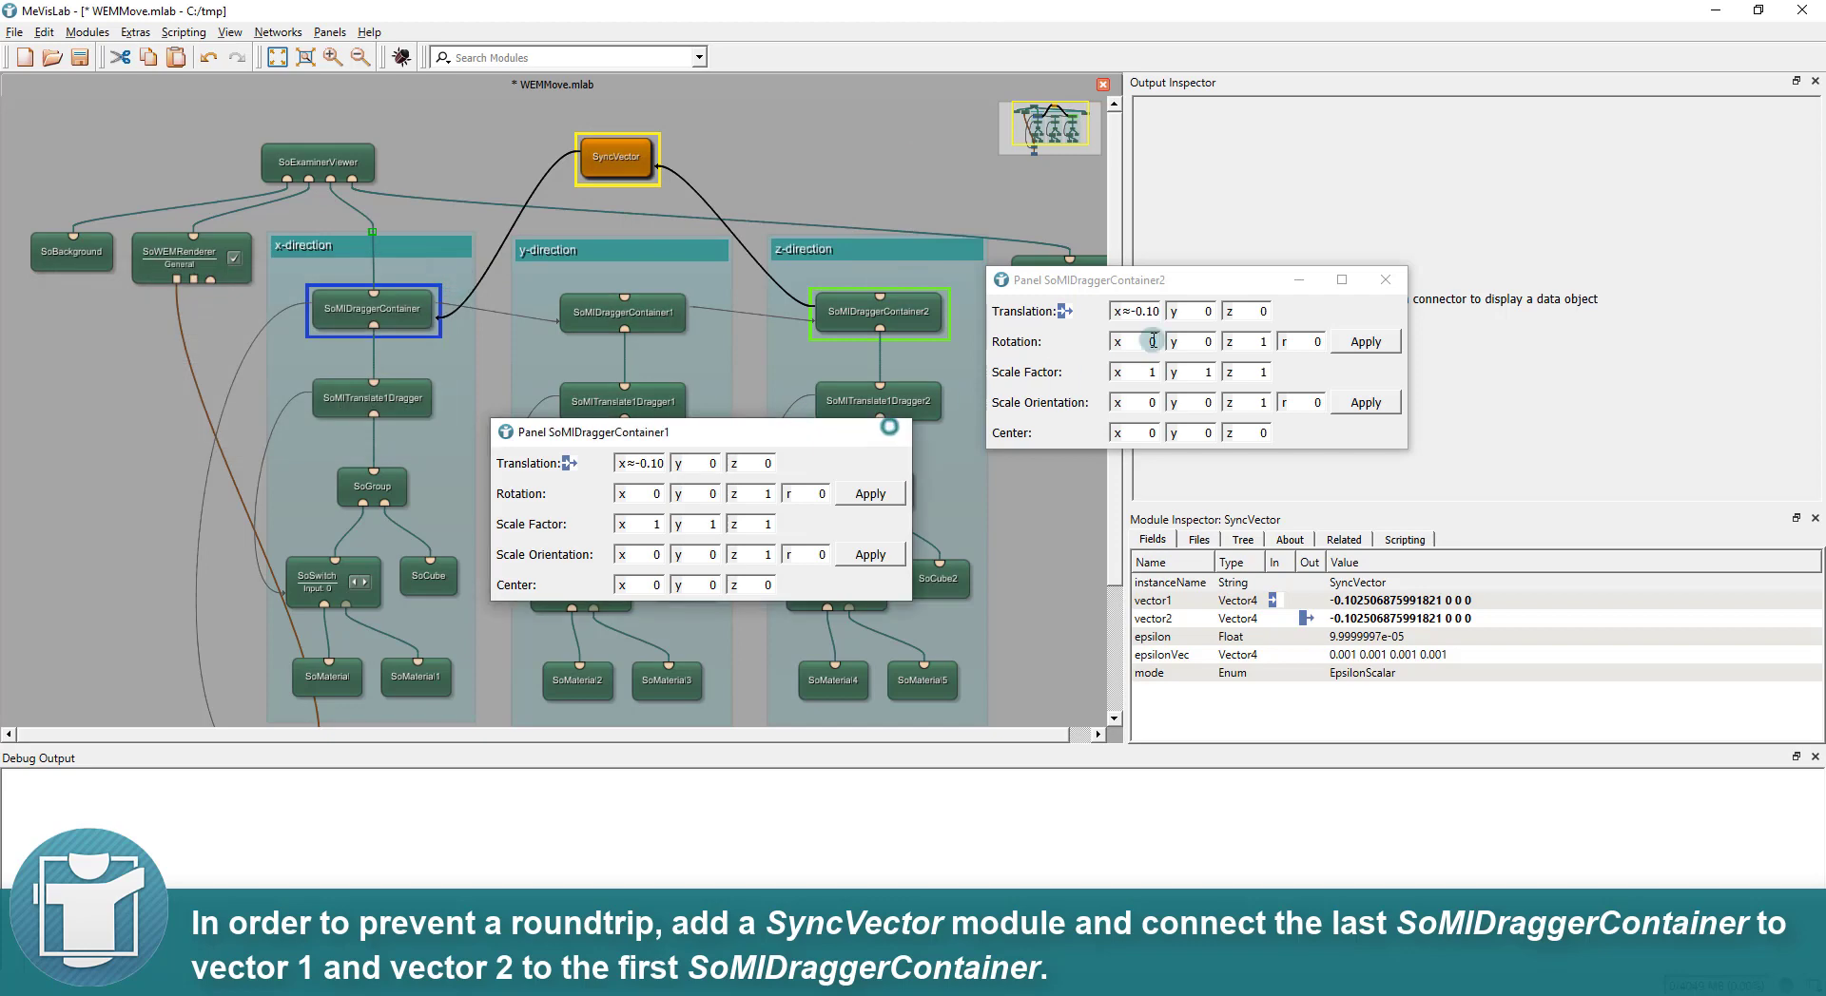
click(1384, 280)
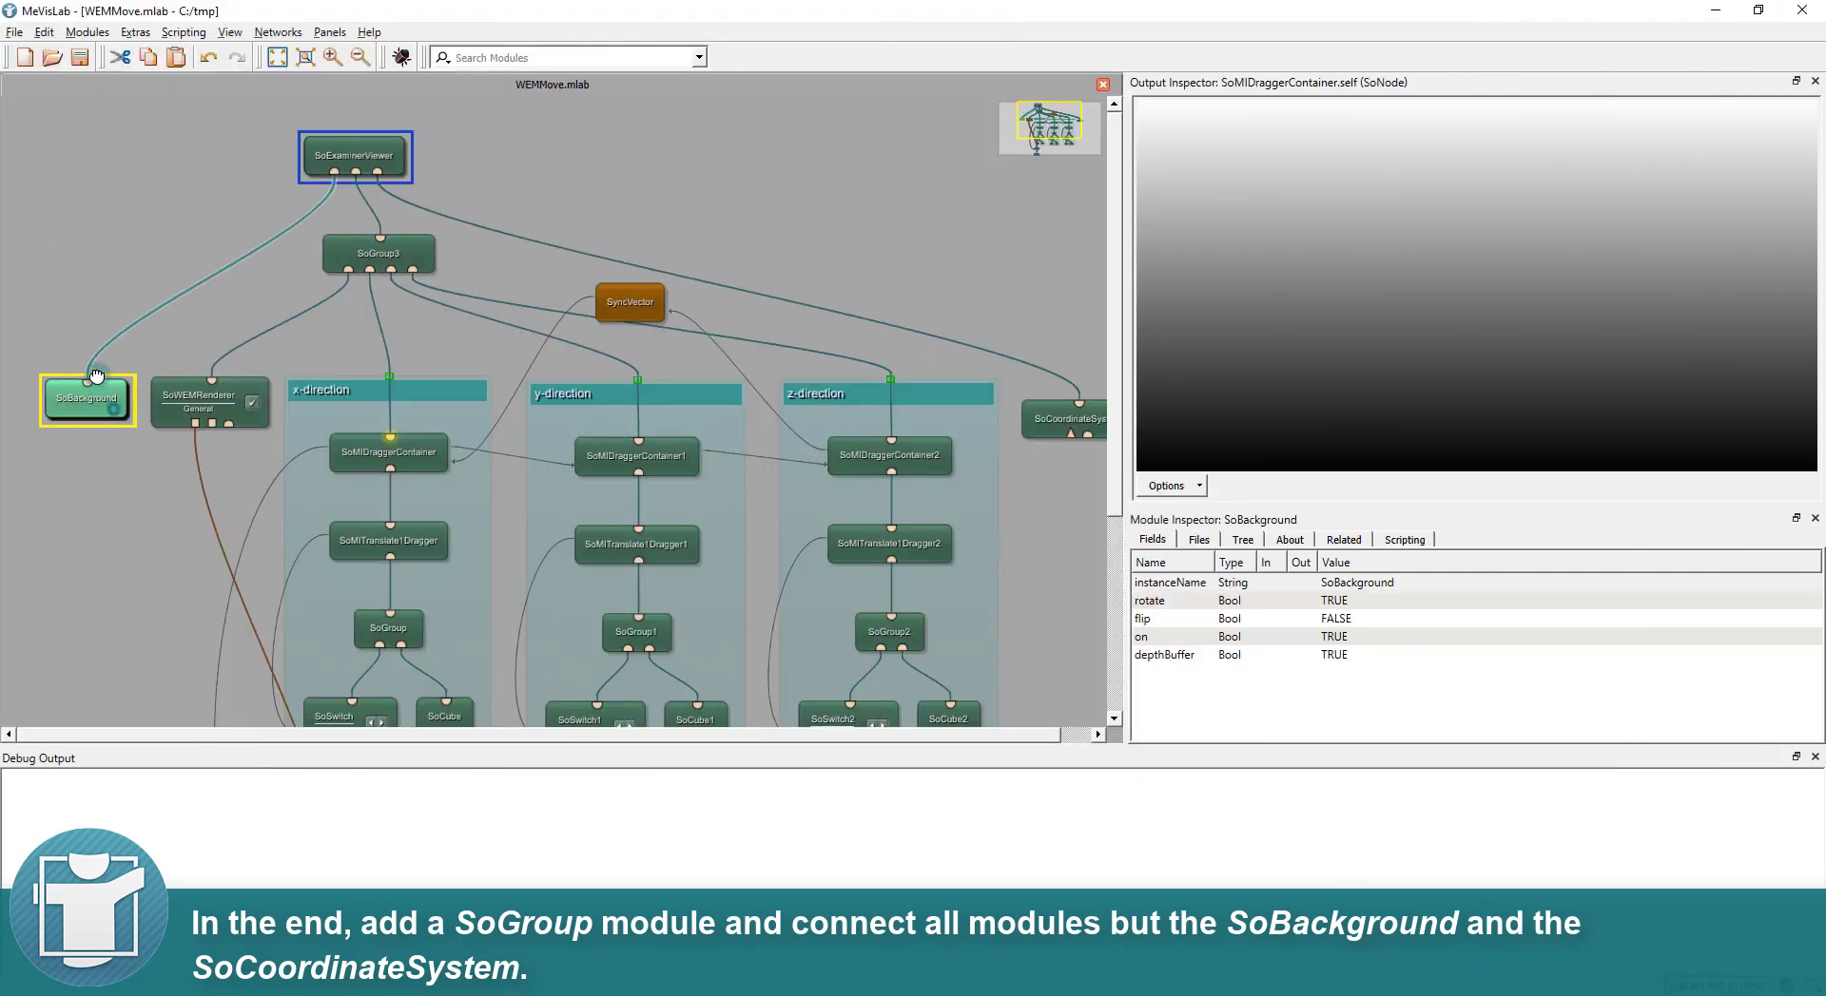
Move SoBackground and SoCoordinateSystem up to either side of SoExaminerViewer, clear of the modules feeding SoGroup3
drag(112, 409, 142, 137)
drag(1047, 415, 825, 242)
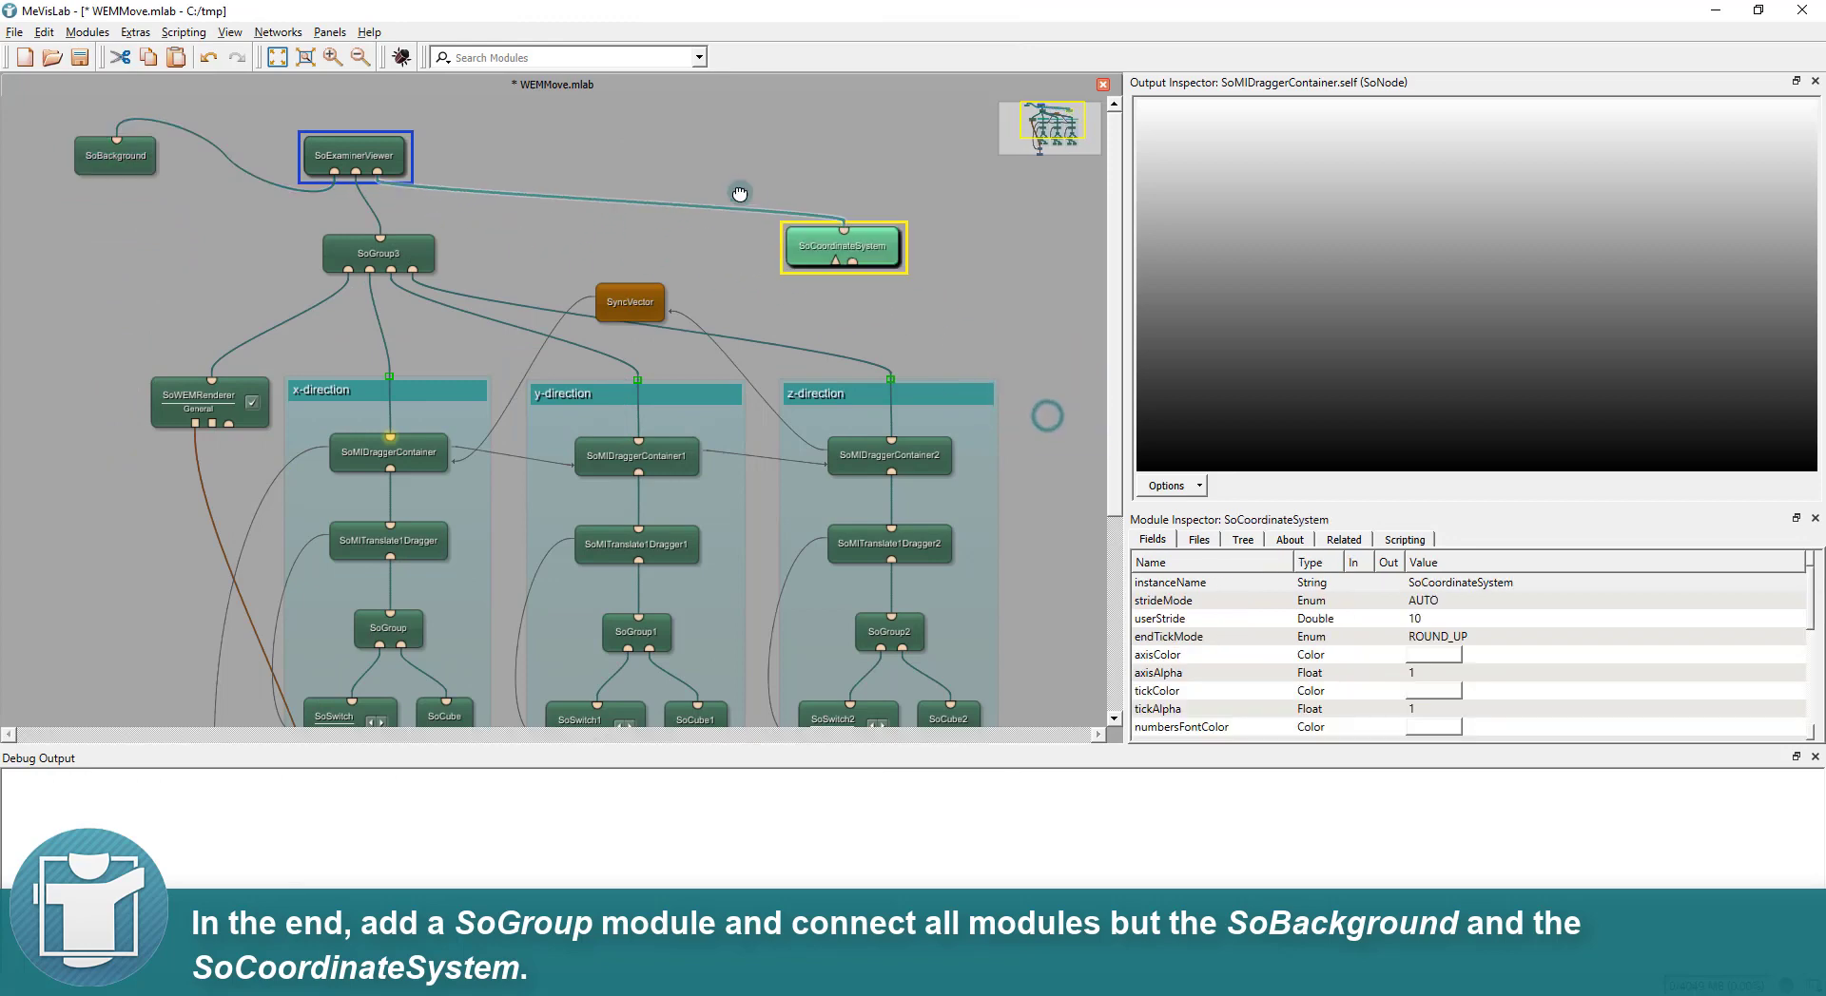
drag(740, 193, 718, 149)
Select SoGroup3, SoWEMRenderer, SyncVector and all modules of the three direction groups, and add them to a new group named TranslationXYZ
drag(87, 216, 1023, 498)
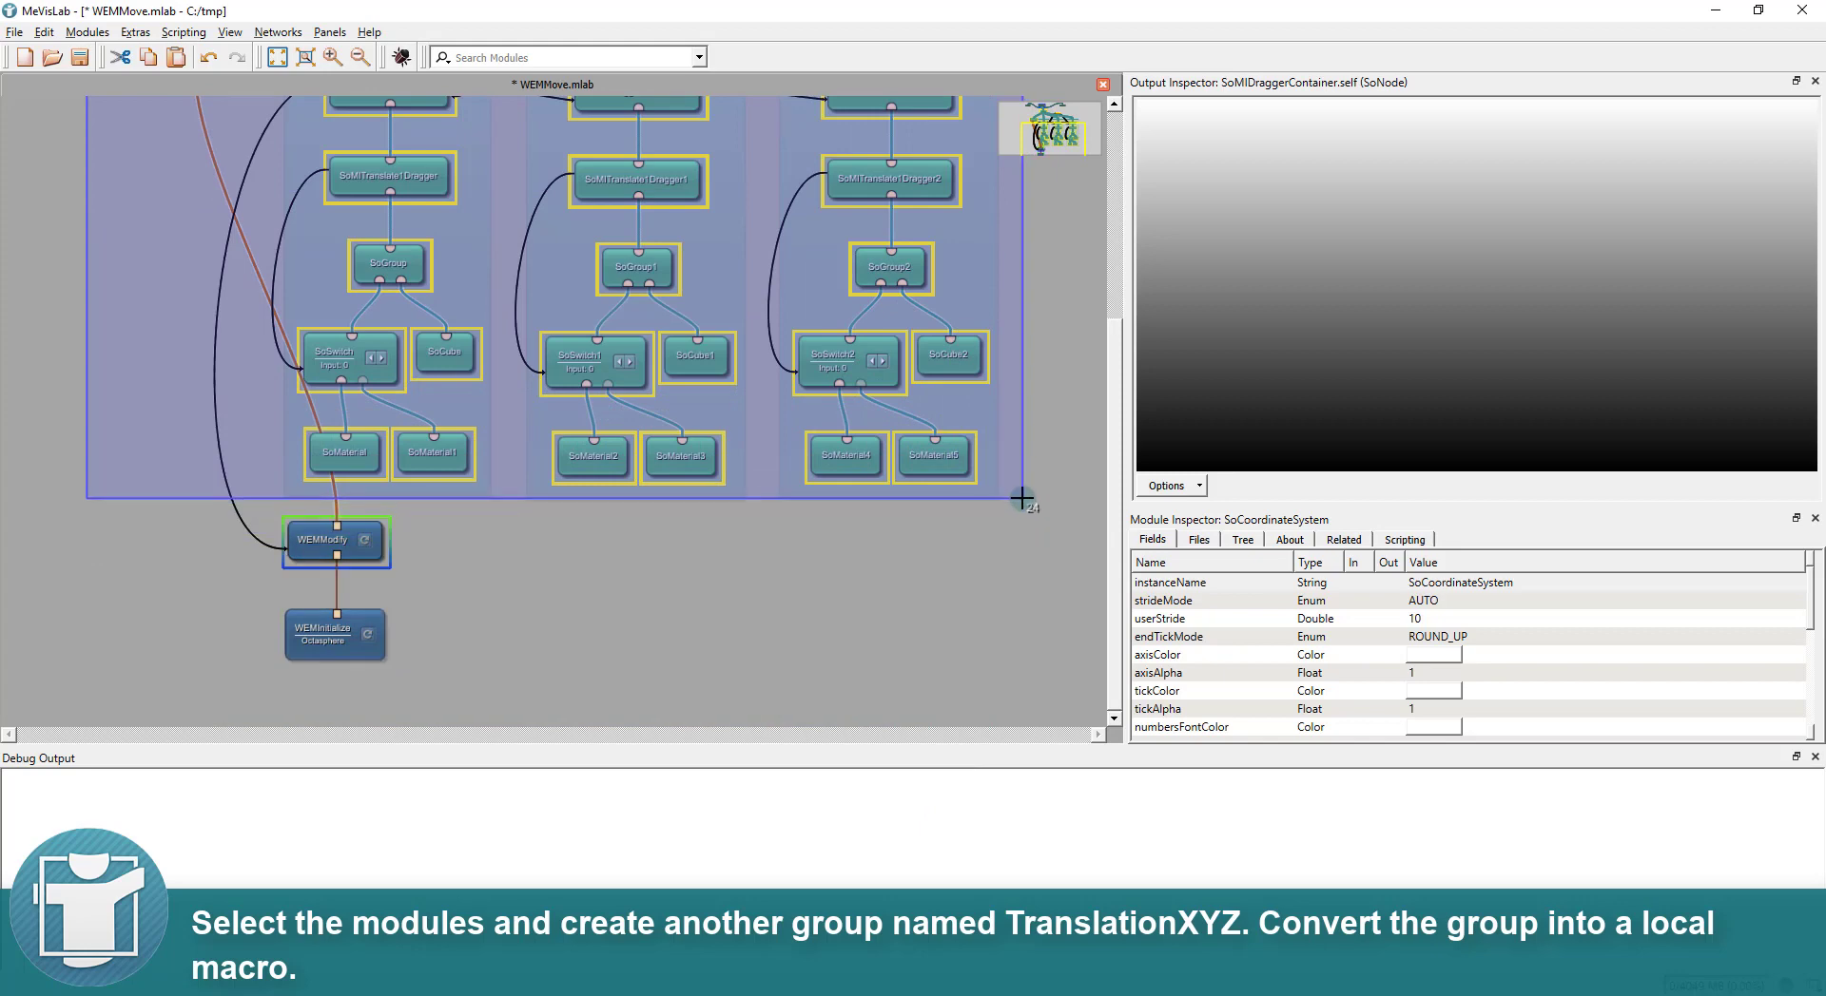
right_click(612, 462)
mouse_move(691, 644)
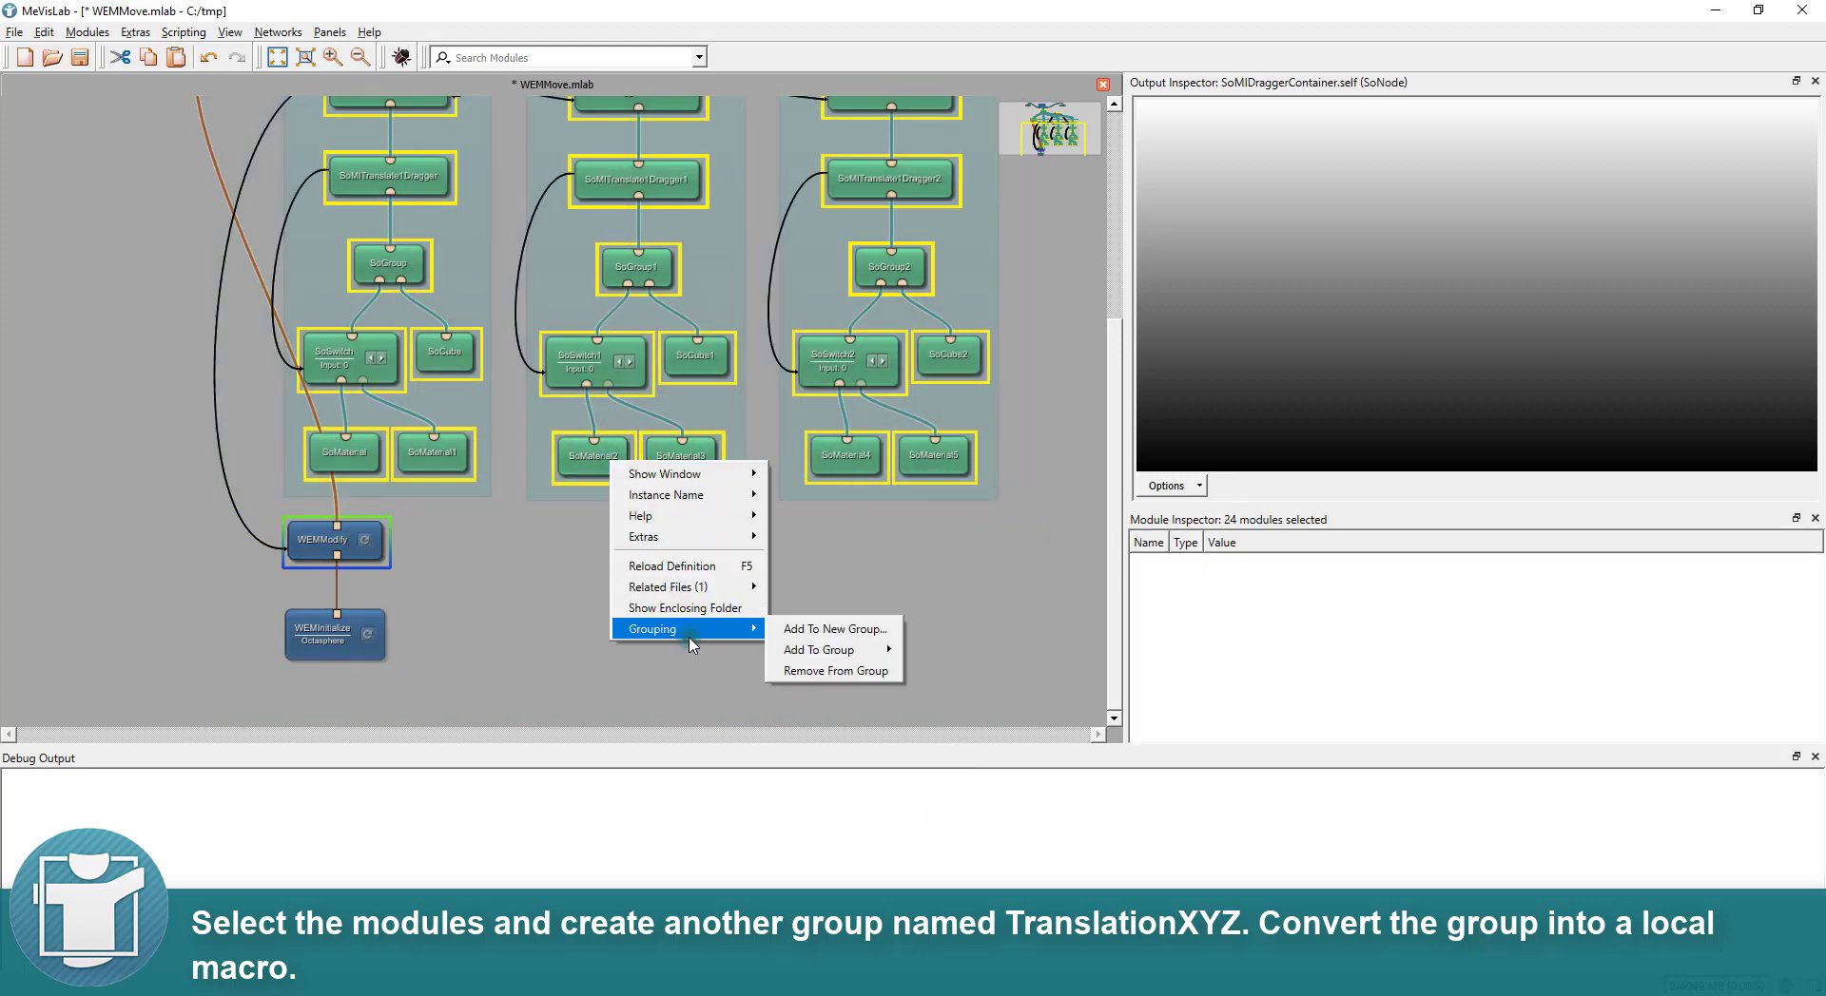
click(810, 628)
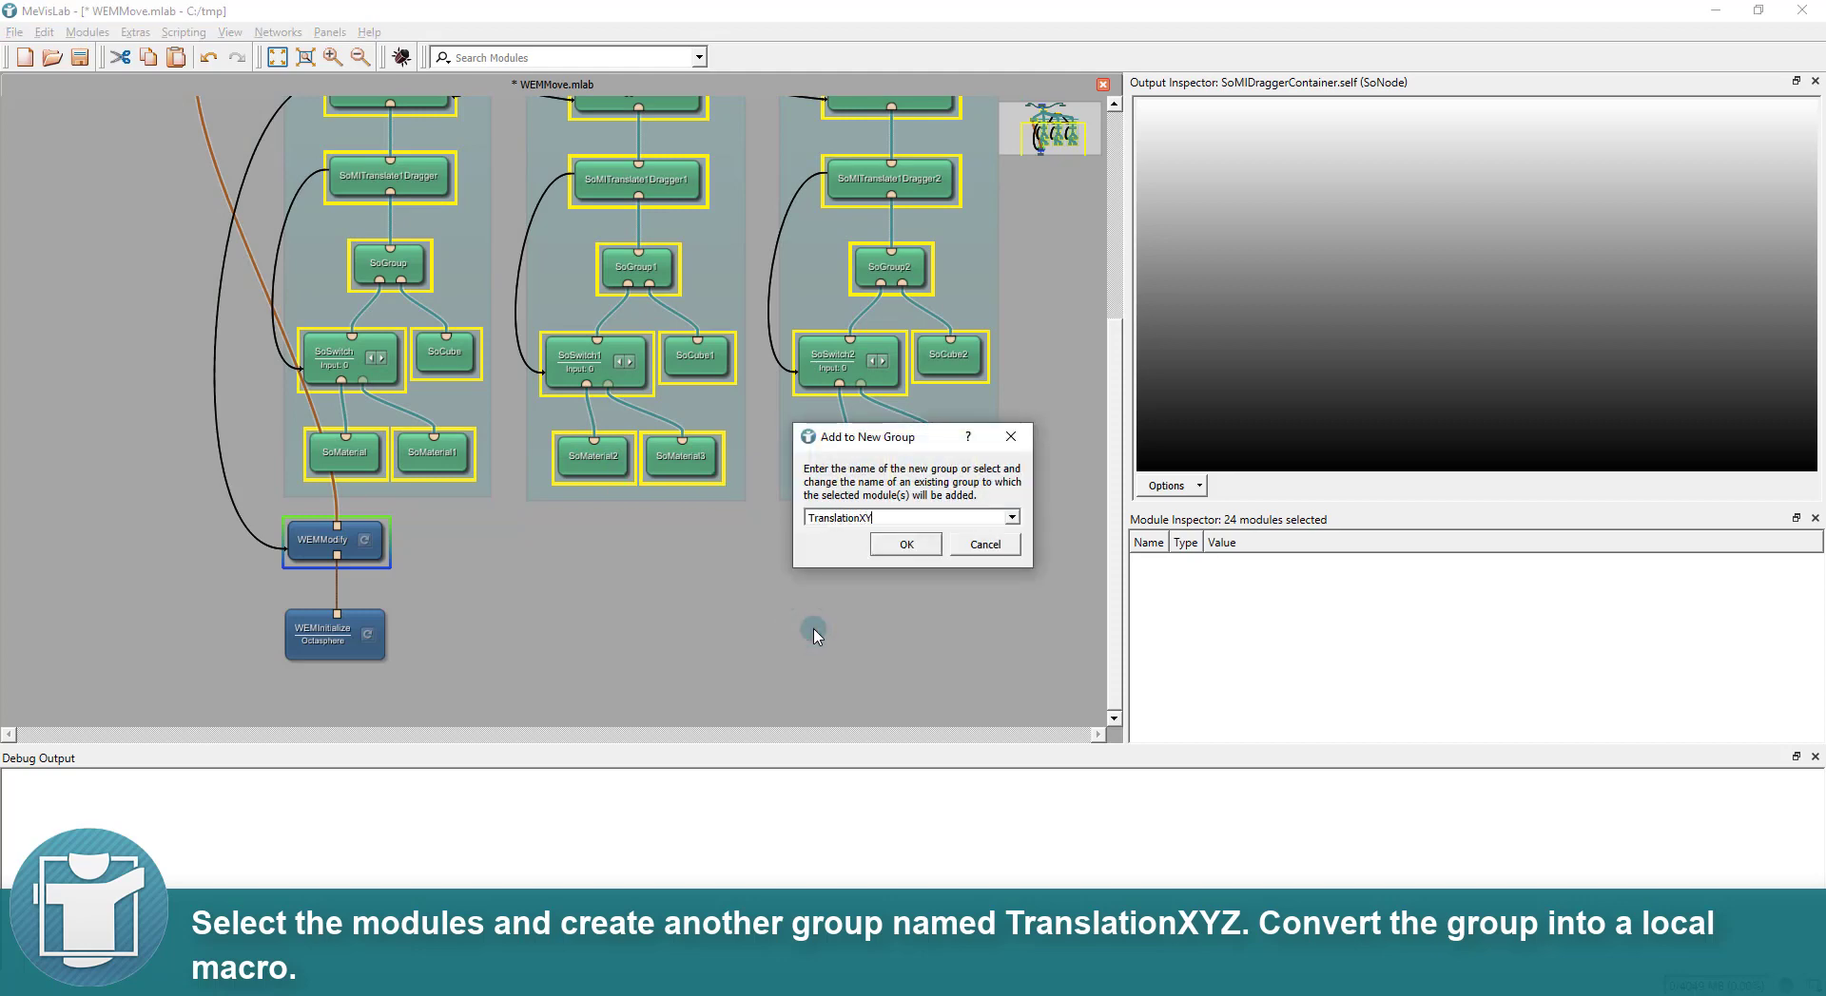
key(Return)
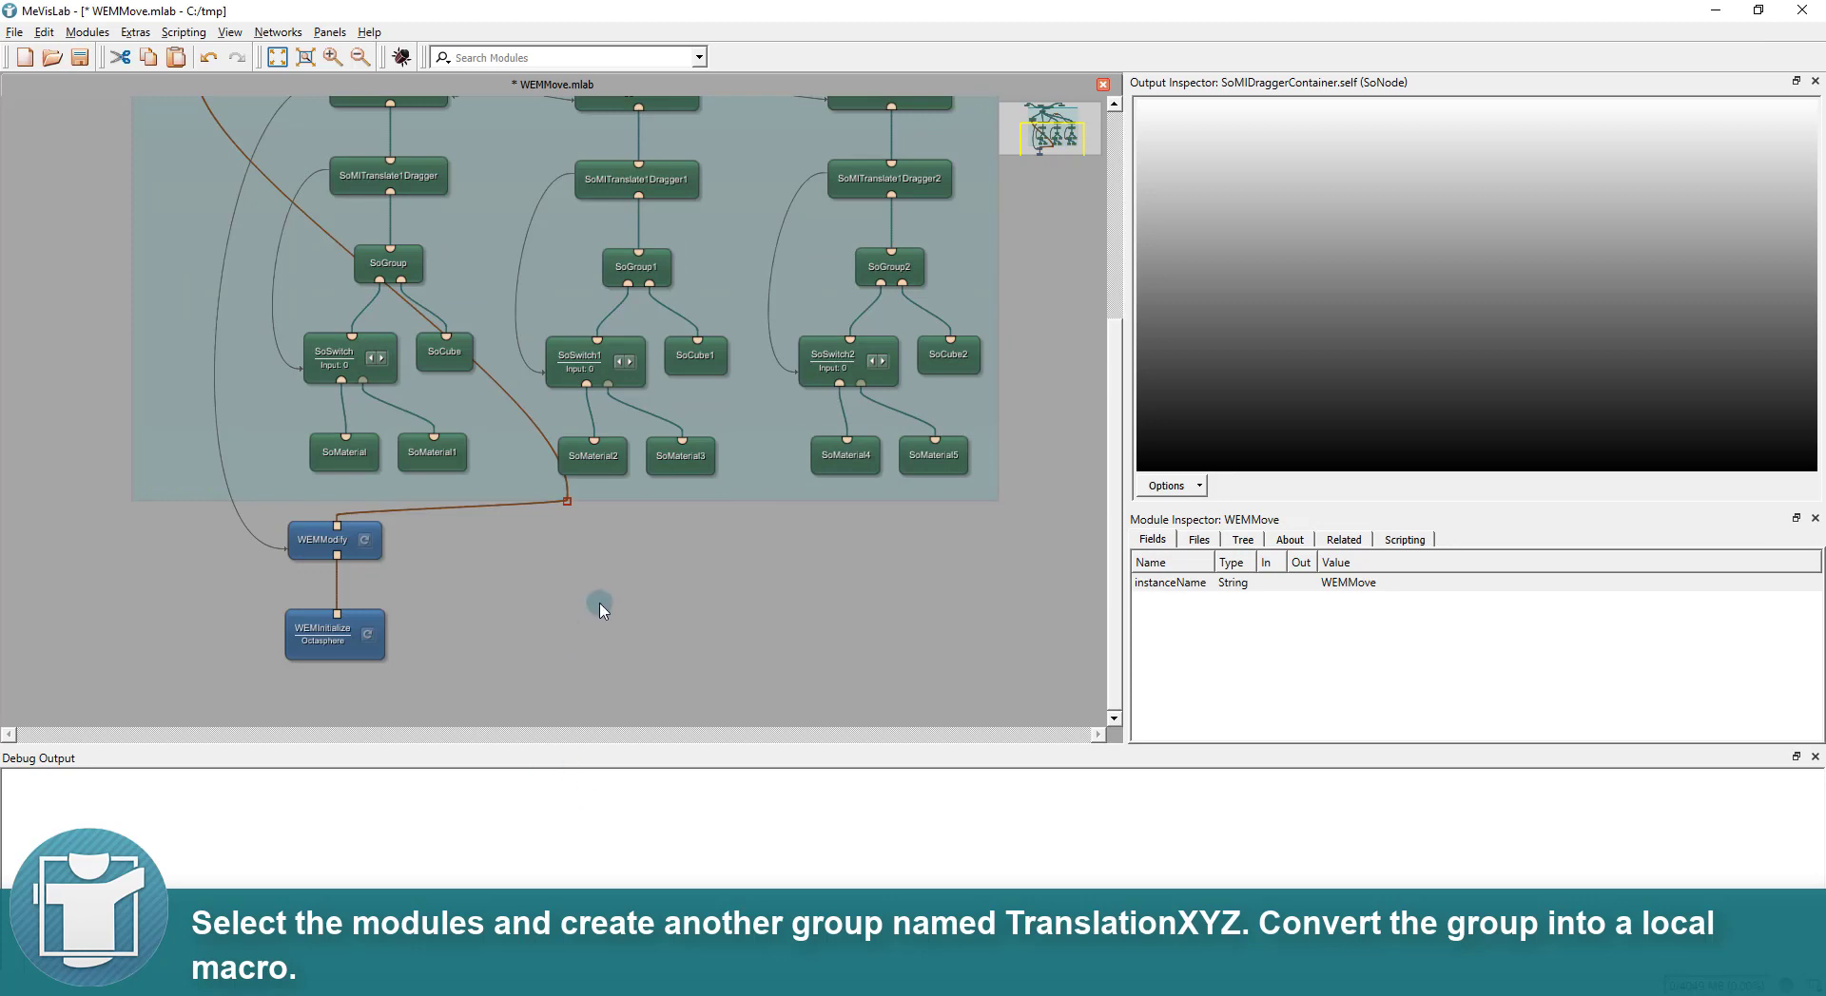
Convert the TranslationXYZ group into a local macro
scroll(599, 603, up, 1)
drag(730, 482, 743, 727)
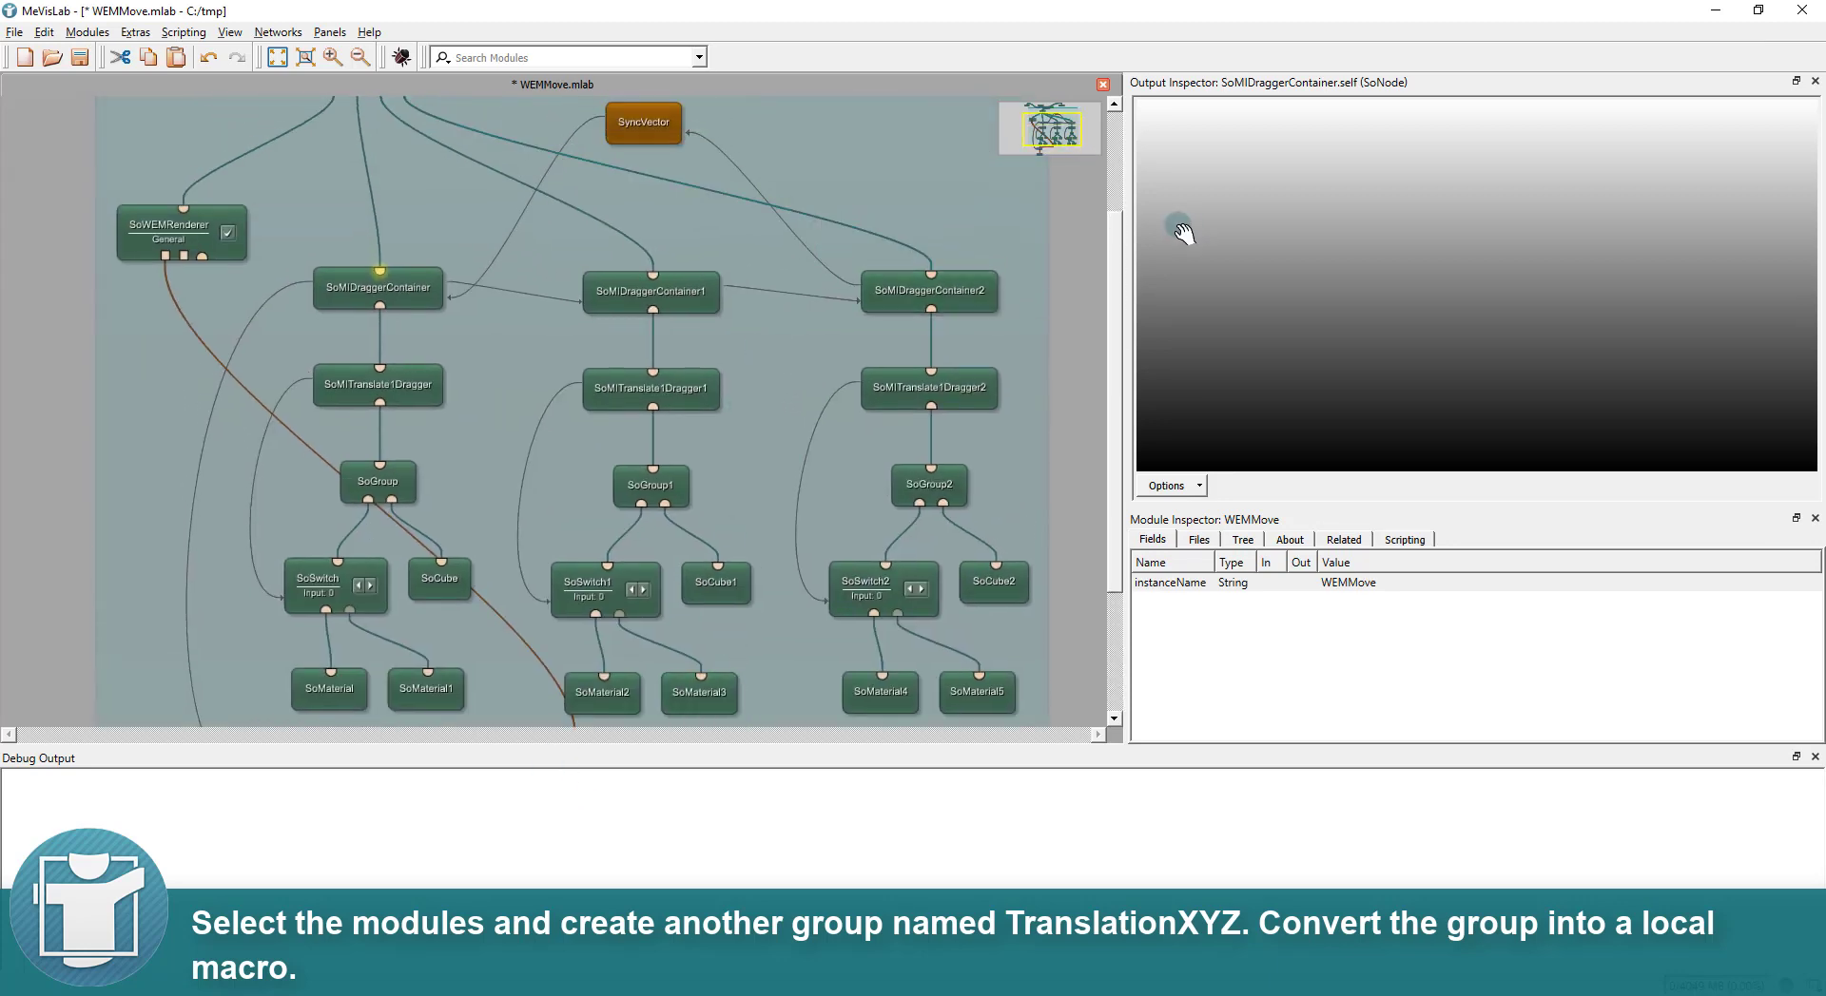
drag(1068, 247, 1094, 486)
right_click(849, 242)
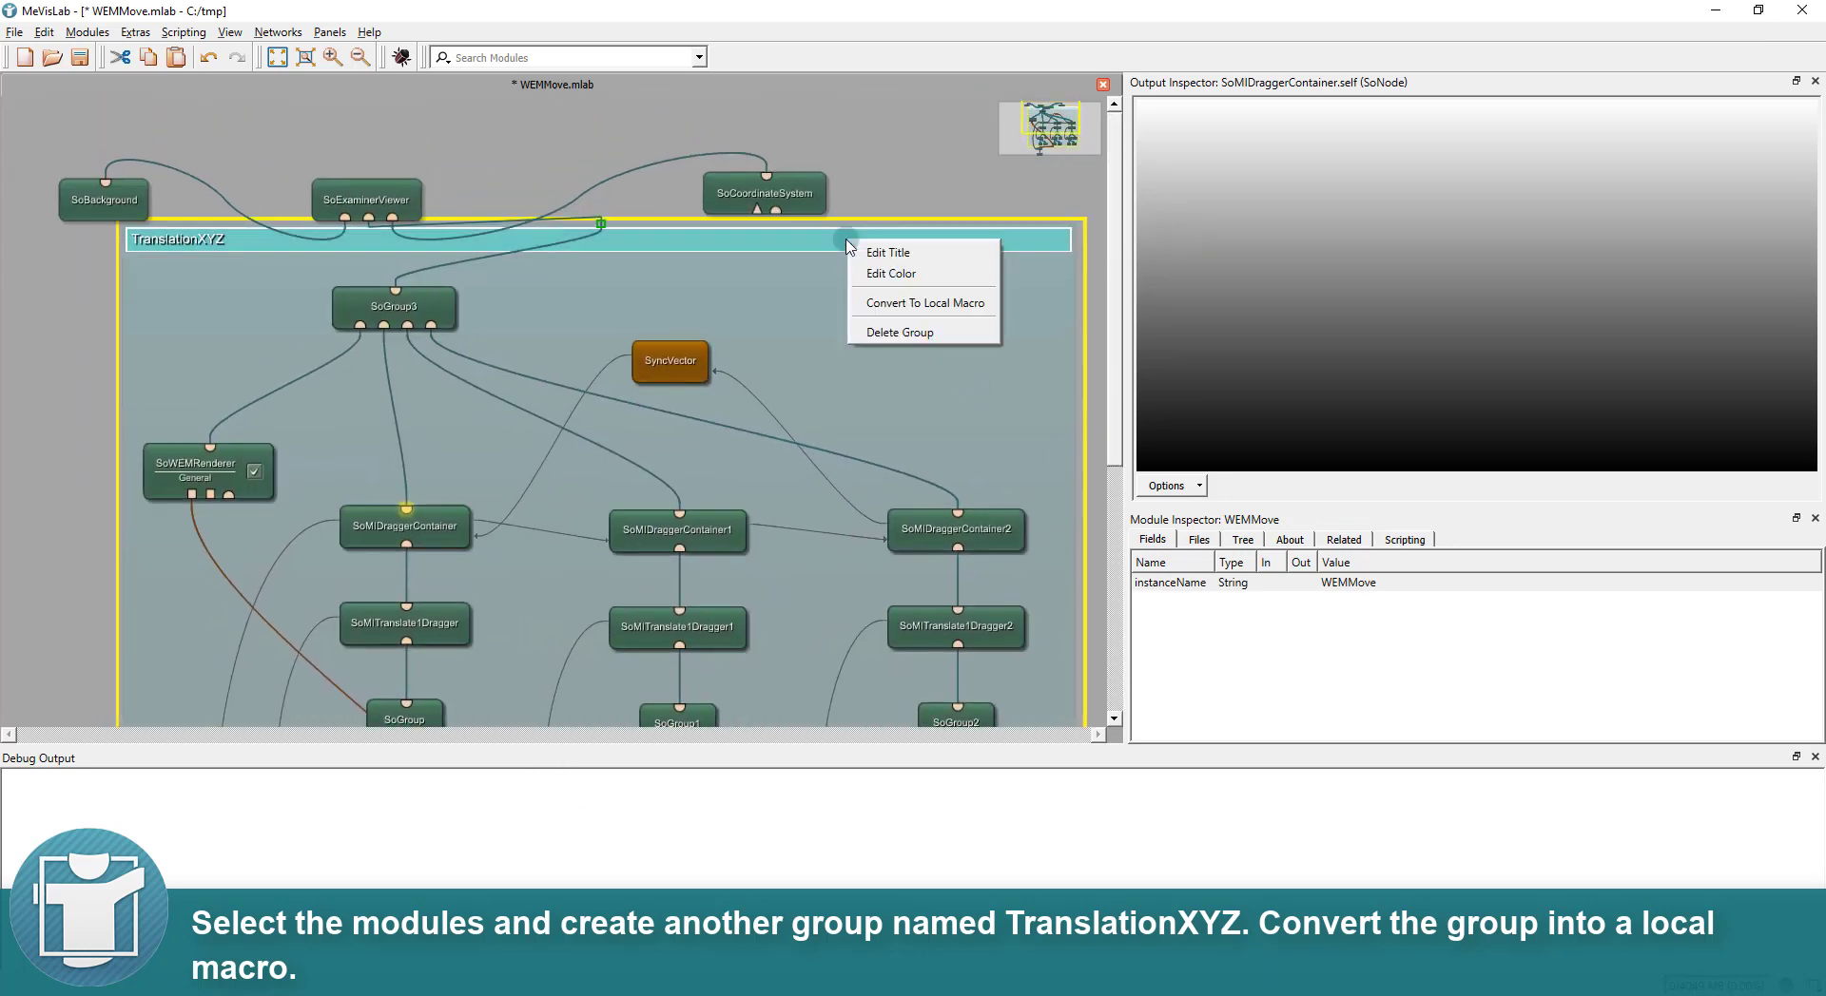
click(882, 303)
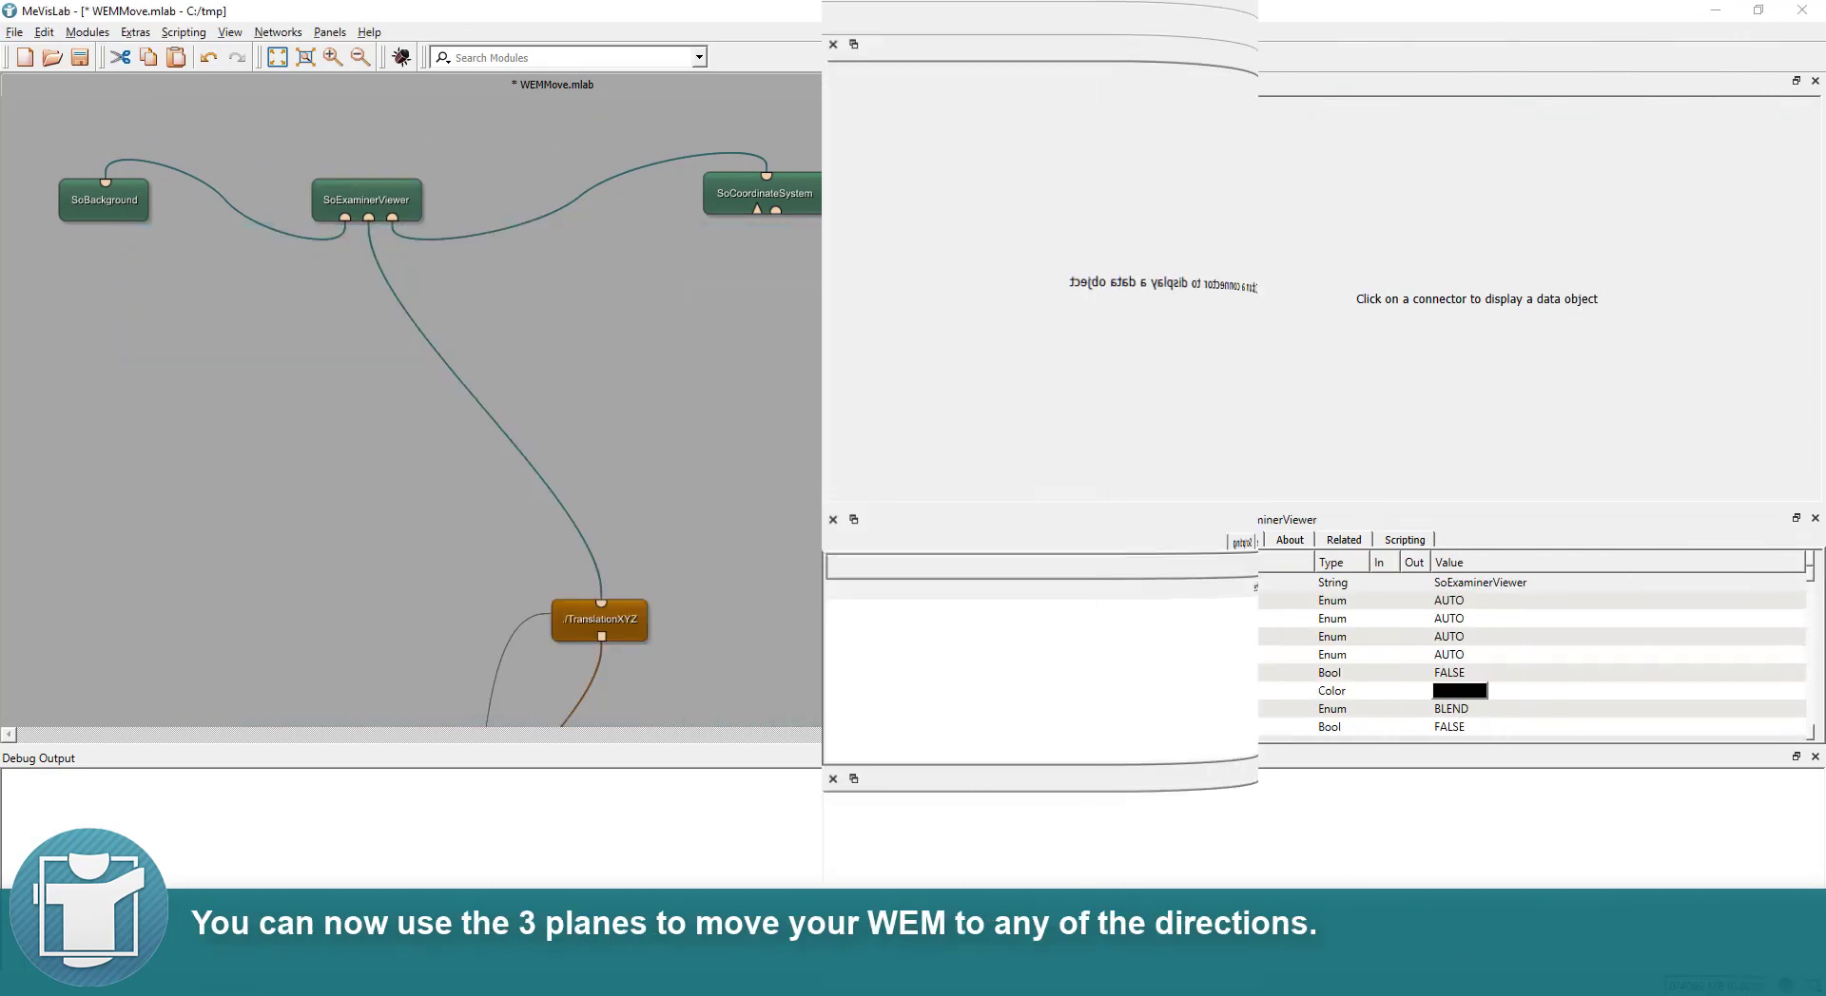
Open the SoExaminerViewer's viewer and test dragging the WEM by its planes, rotating the scene to reach the different directions
double_click(449, 209)
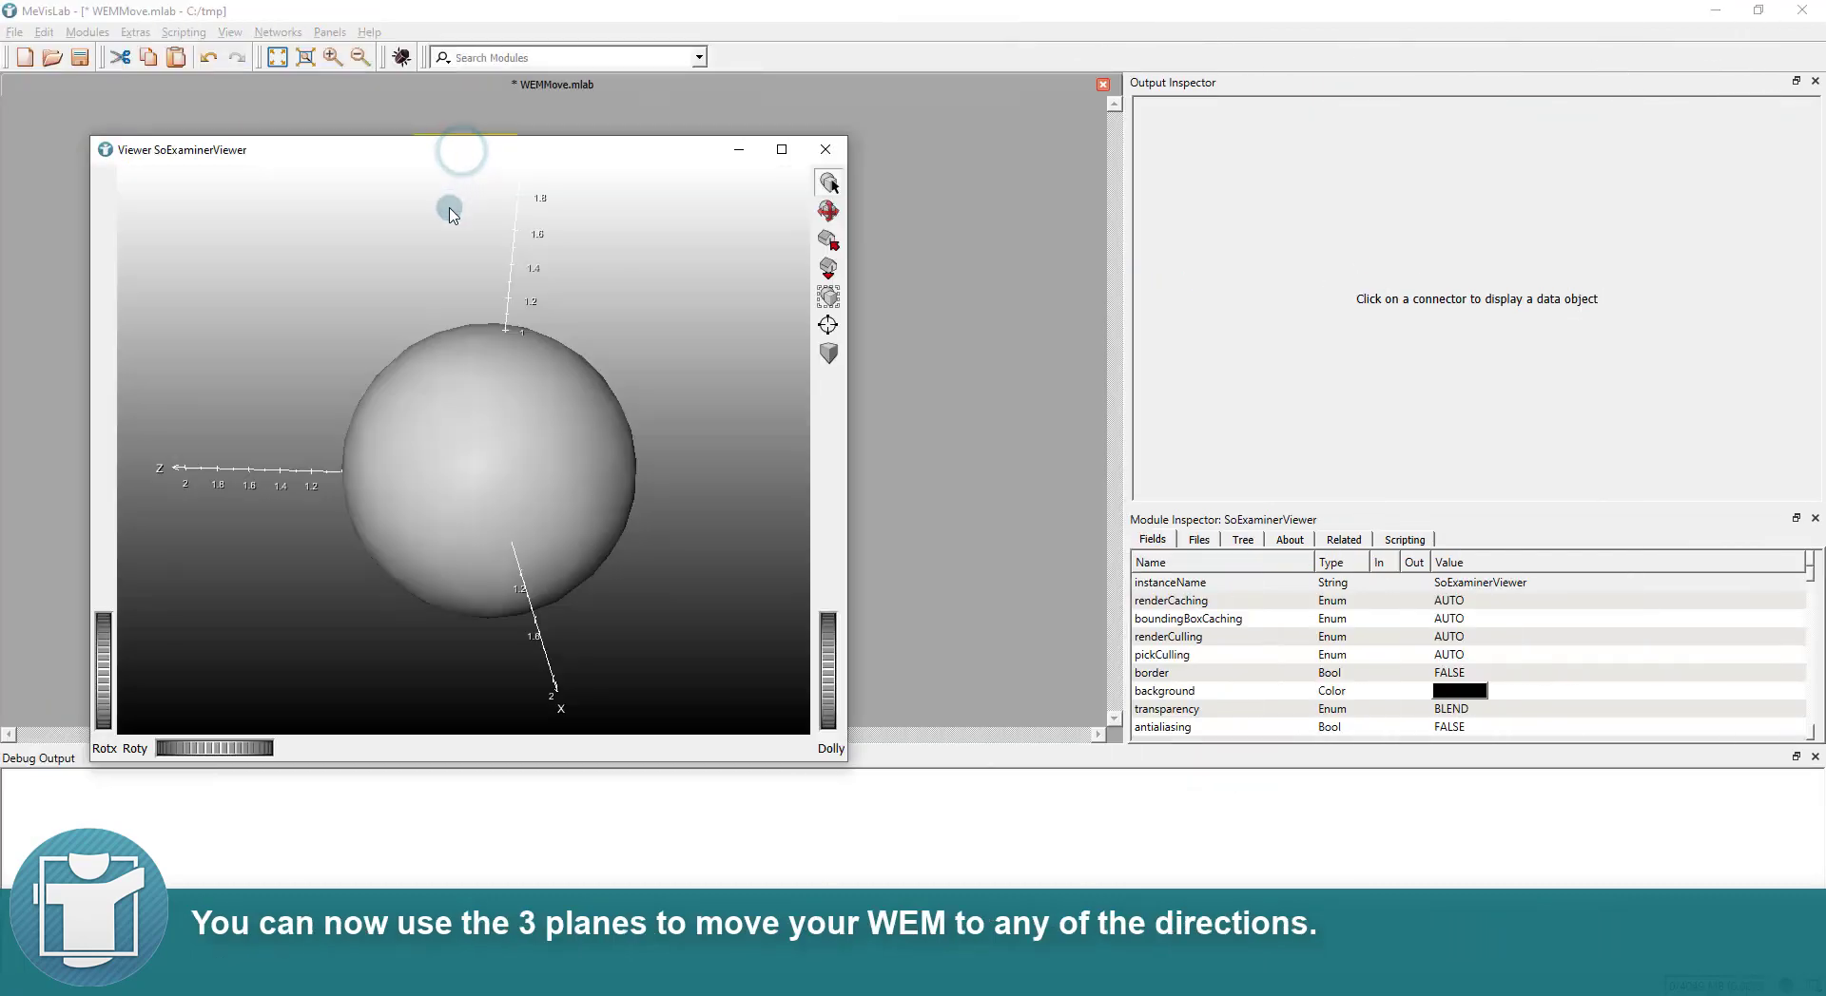
mouse_move(375, 342)
mouse_down()
mouse_move(403, 477)
mouse_move(363, 238)
mouse_move(372, 344)
mouse_up()
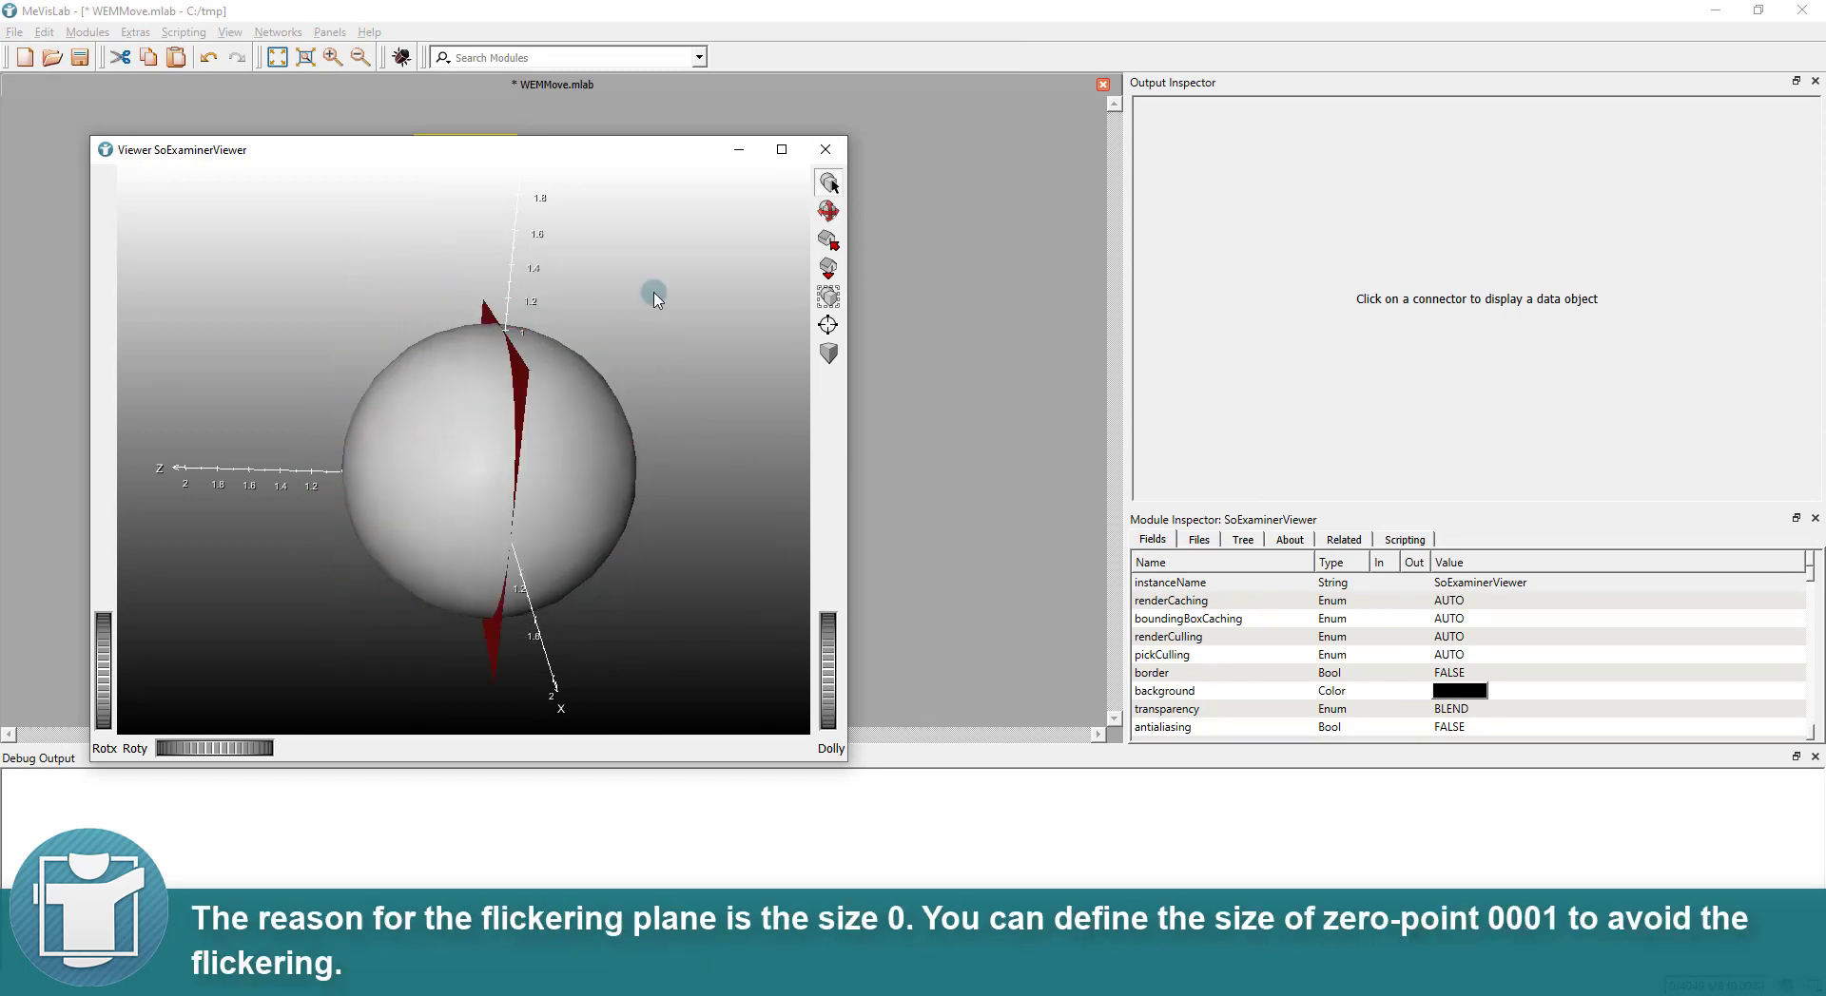
drag(583, 362, 752, 293)
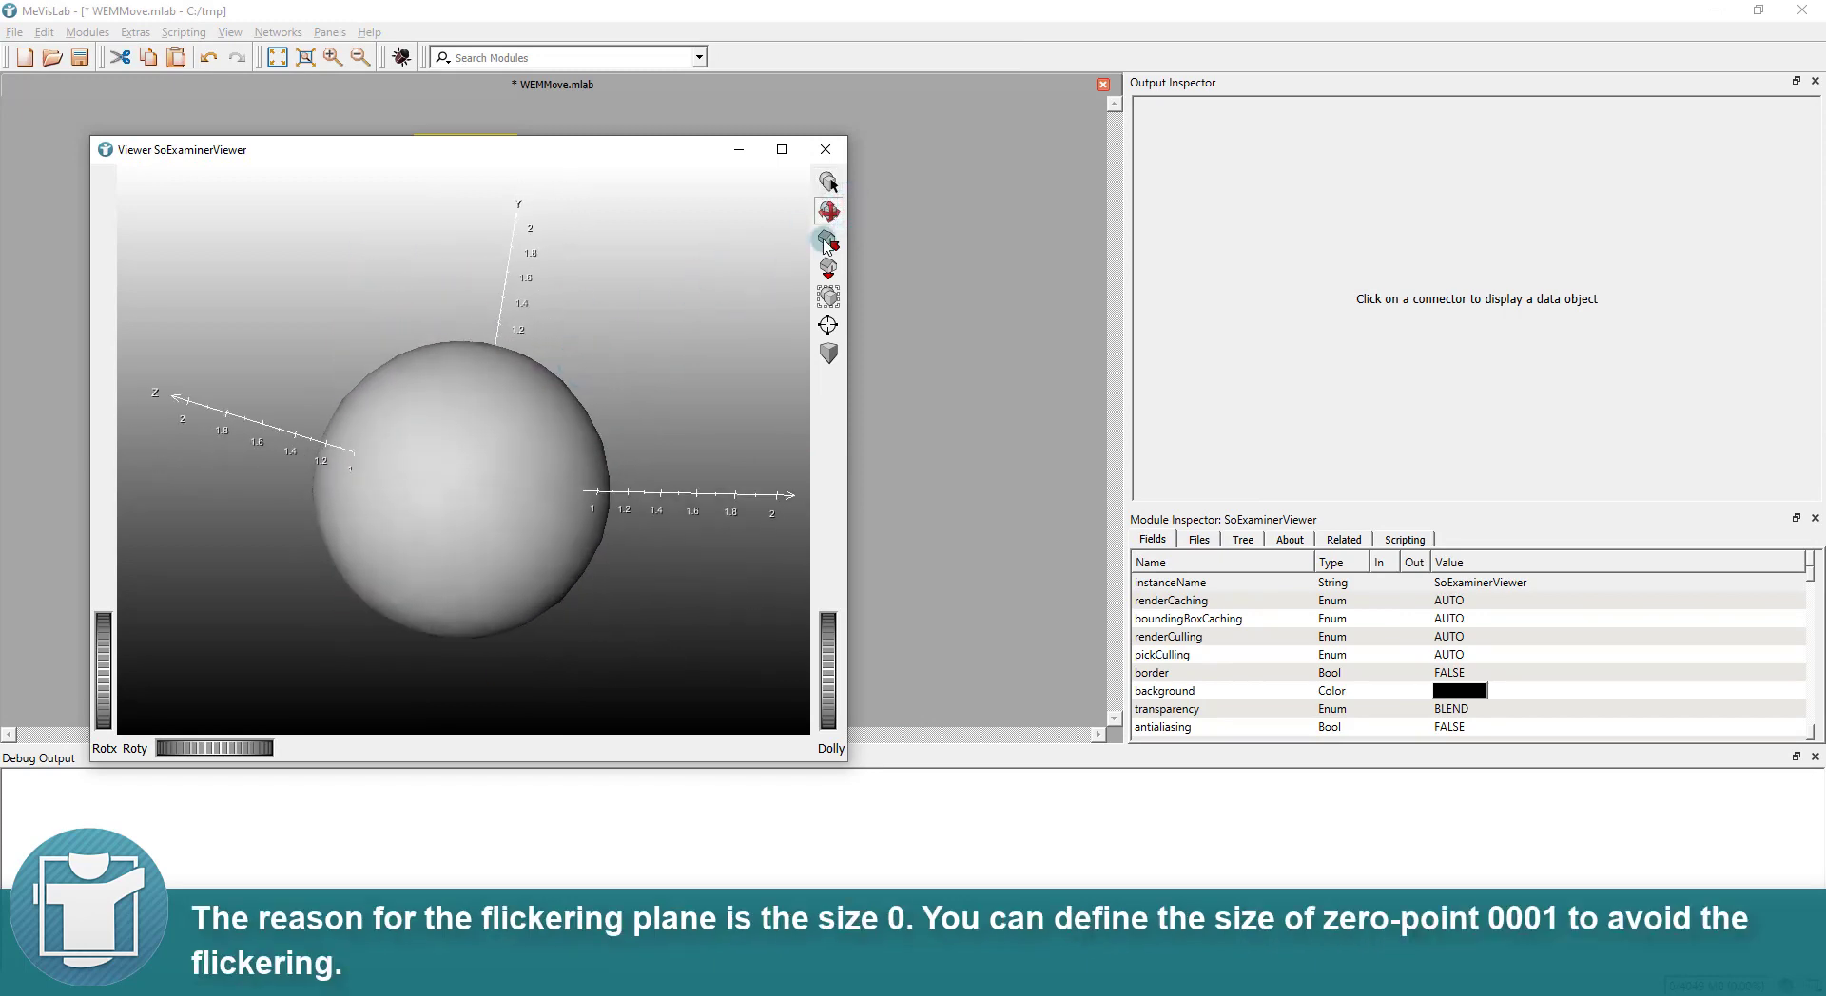
mouse_move(567, 375)
mouse_down()
mouse_move(367, 359)
mouse_move(532, 400)
mouse_move(505, 494)
mouse_move(469, 407)
mouse_move(504, 285)
mouse_move(431, 652)
mouse_move(472, 412)
mouse_up()
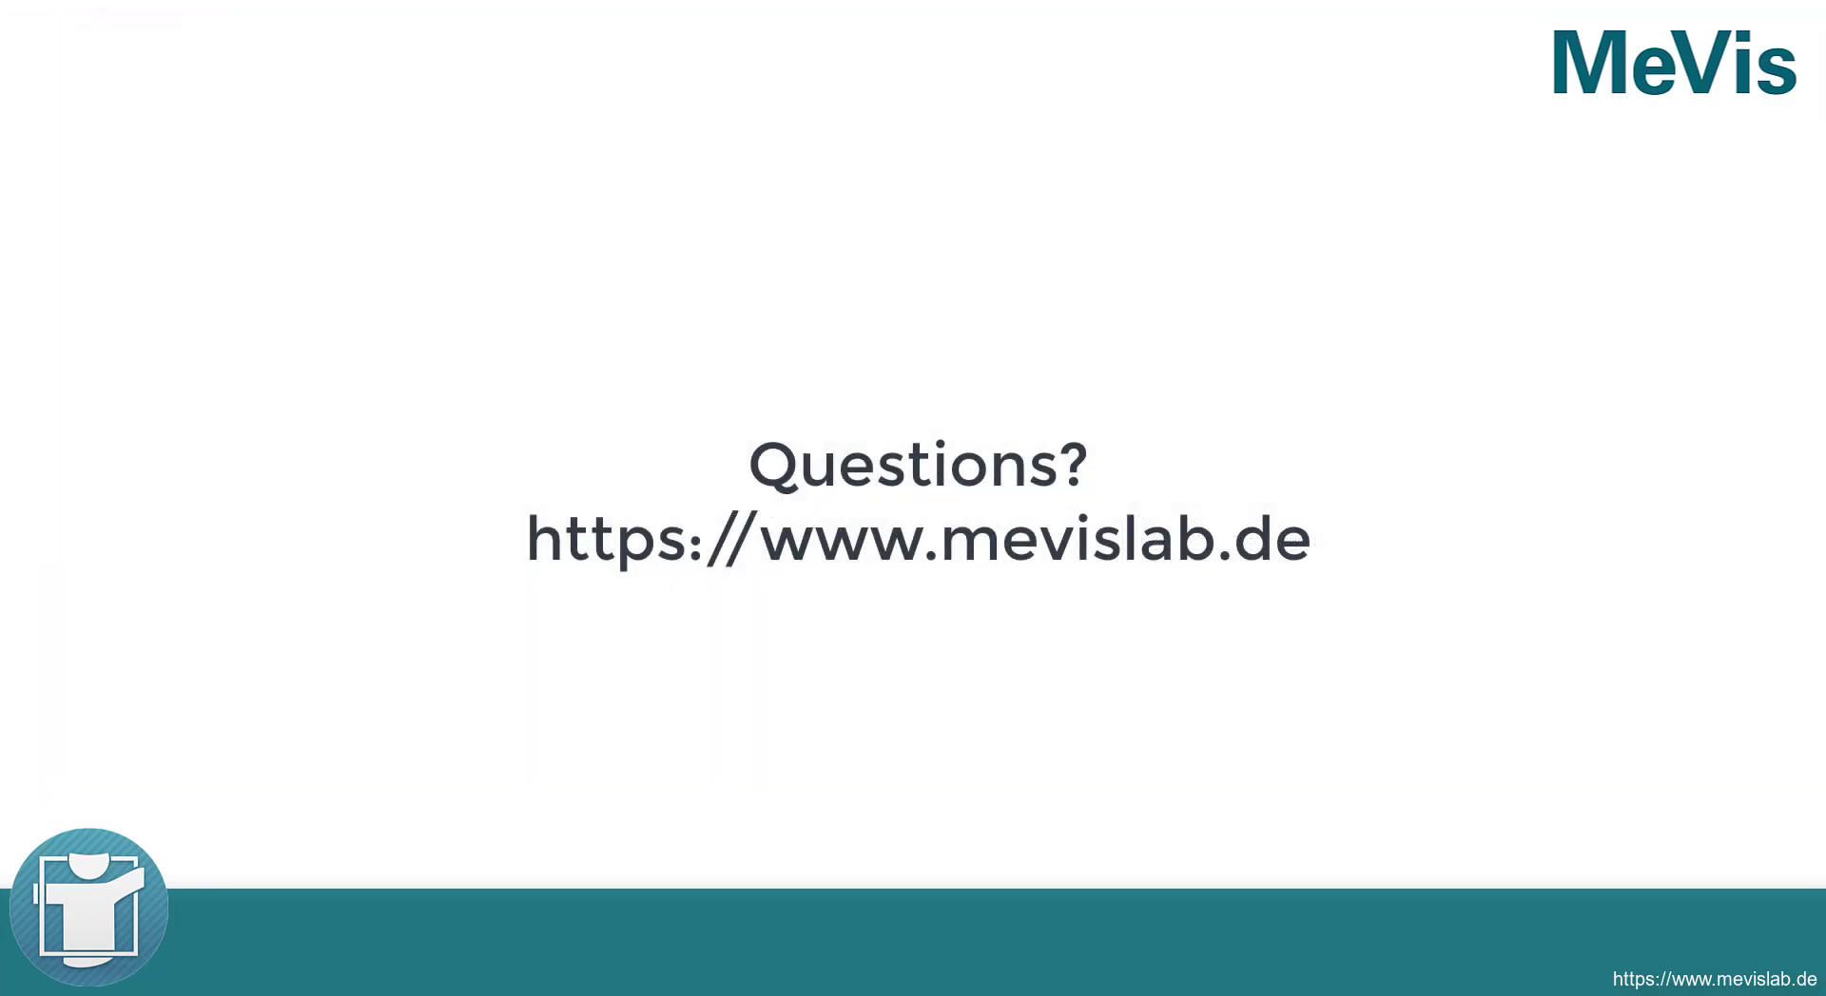